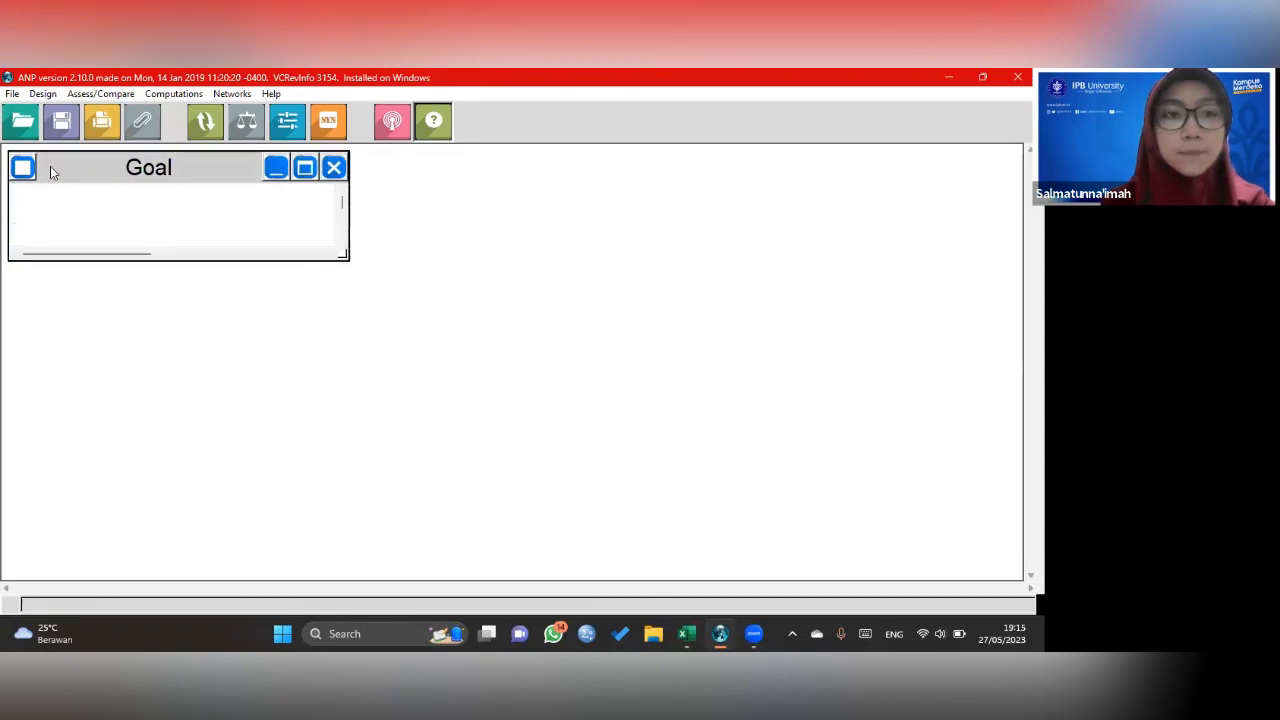
- Create a node named "Aplikasi Penyedia Online Food Delivery Terbaik" in the Goal cluster
right_click(129, 170)
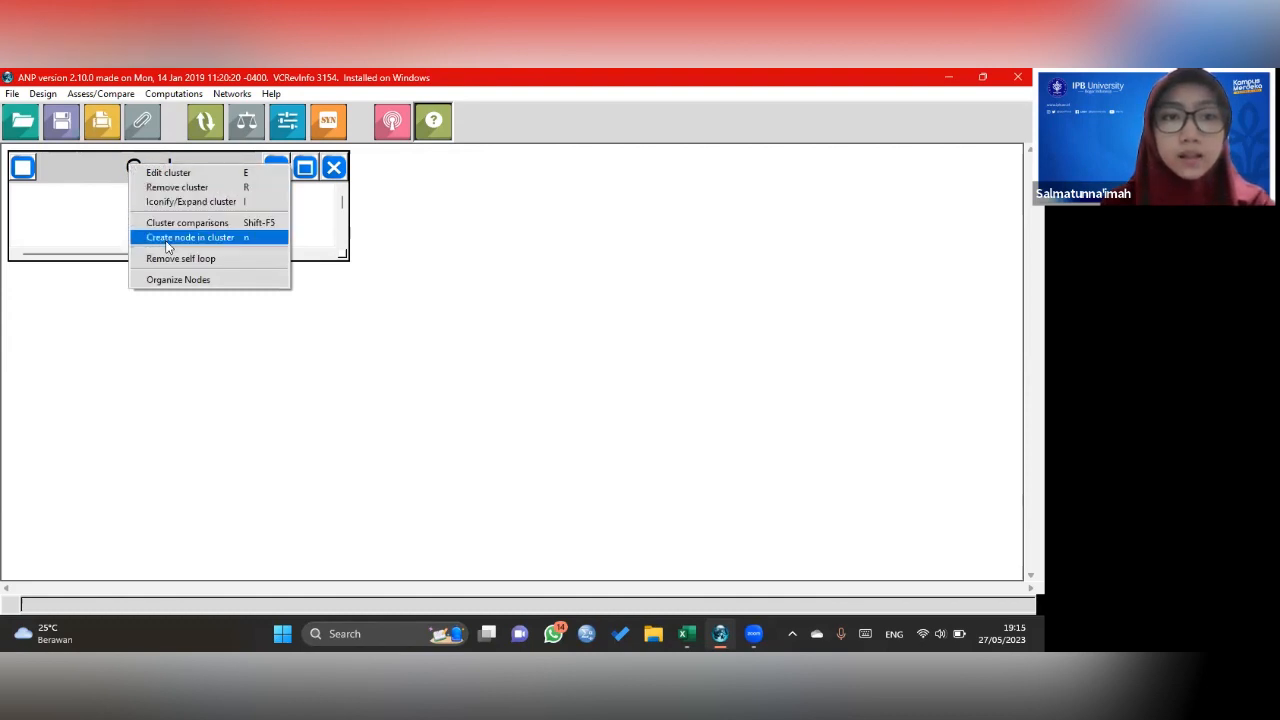
click(167, 244)
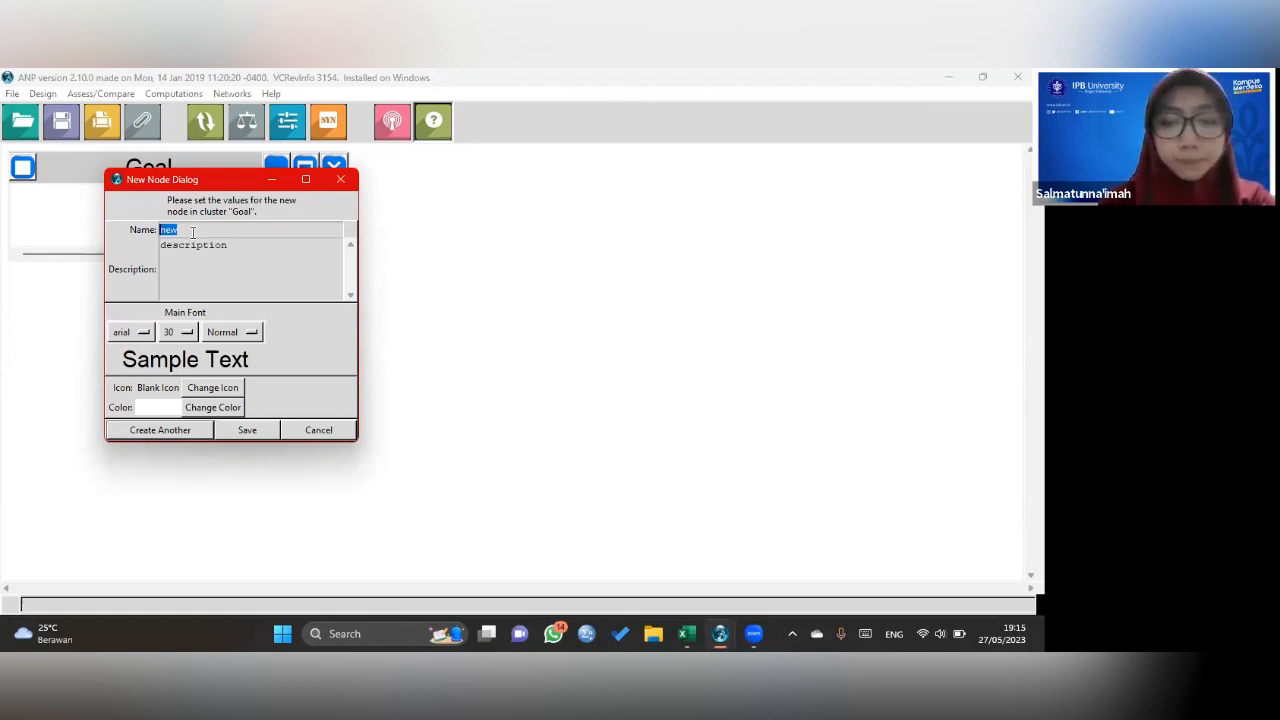
text(Aplikasi)
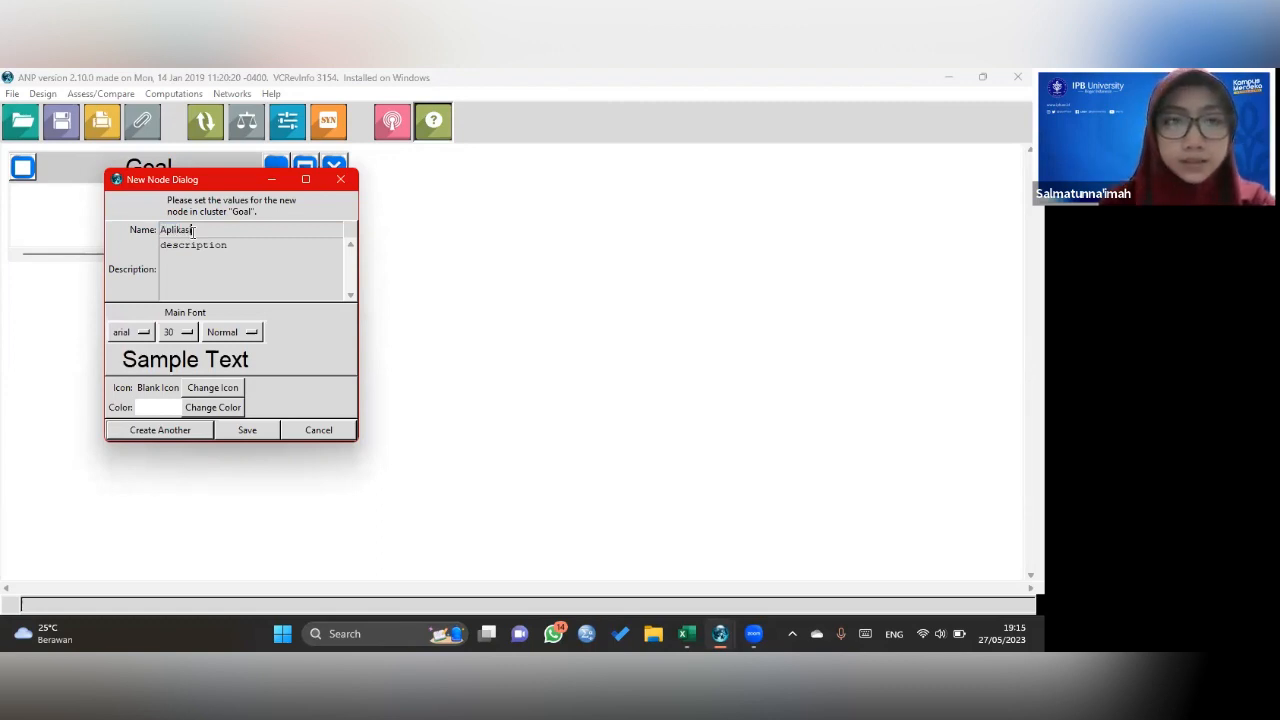
text( Penyedia Online Food Del)
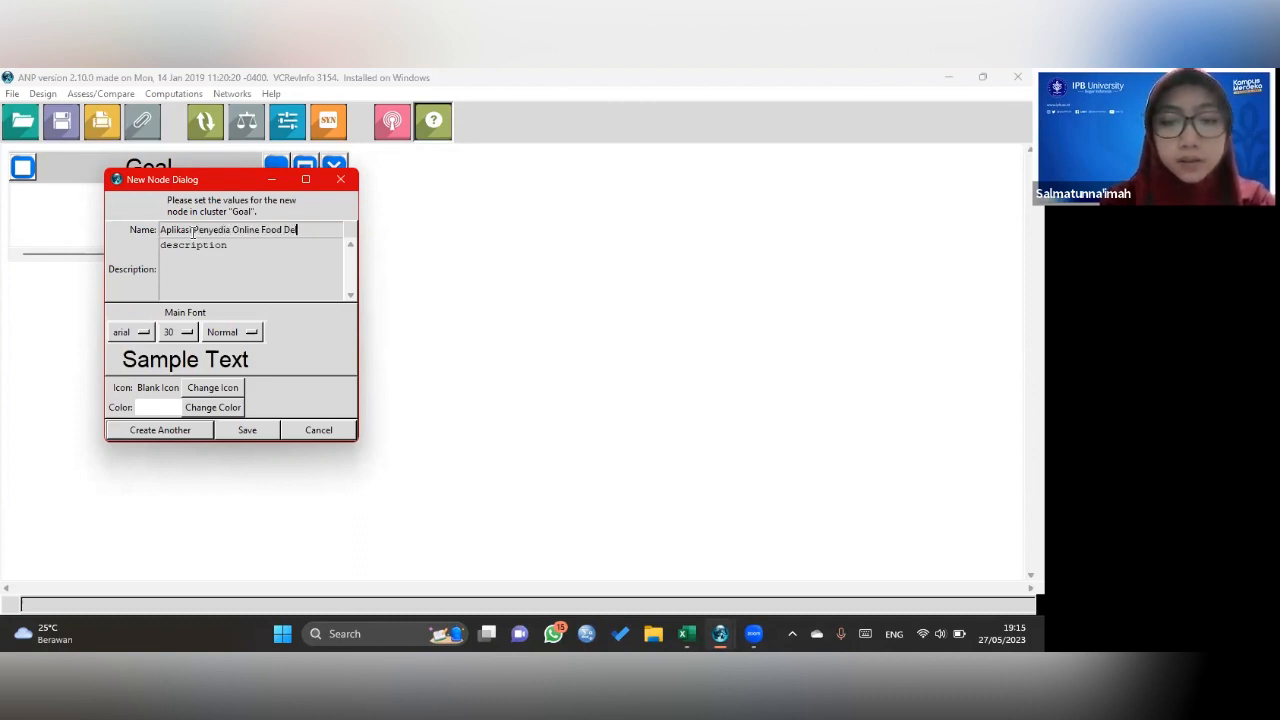
text(ivery Terbaik)
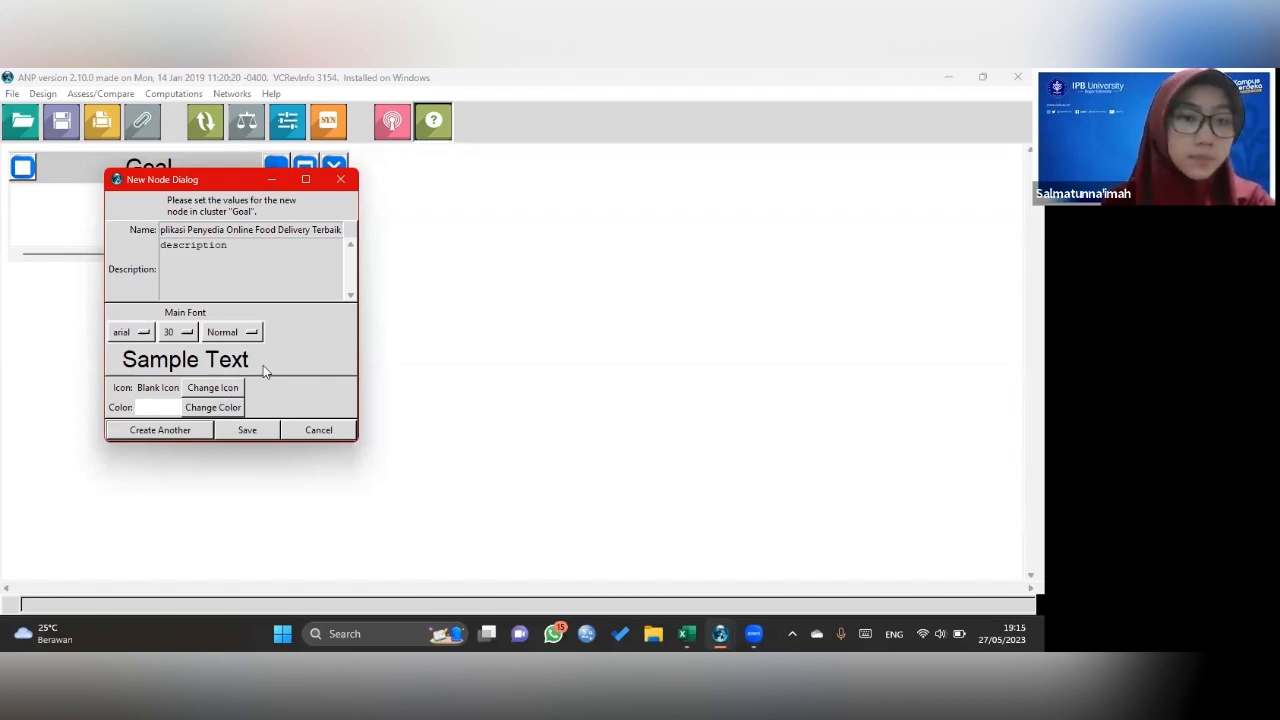
click(266, 432)
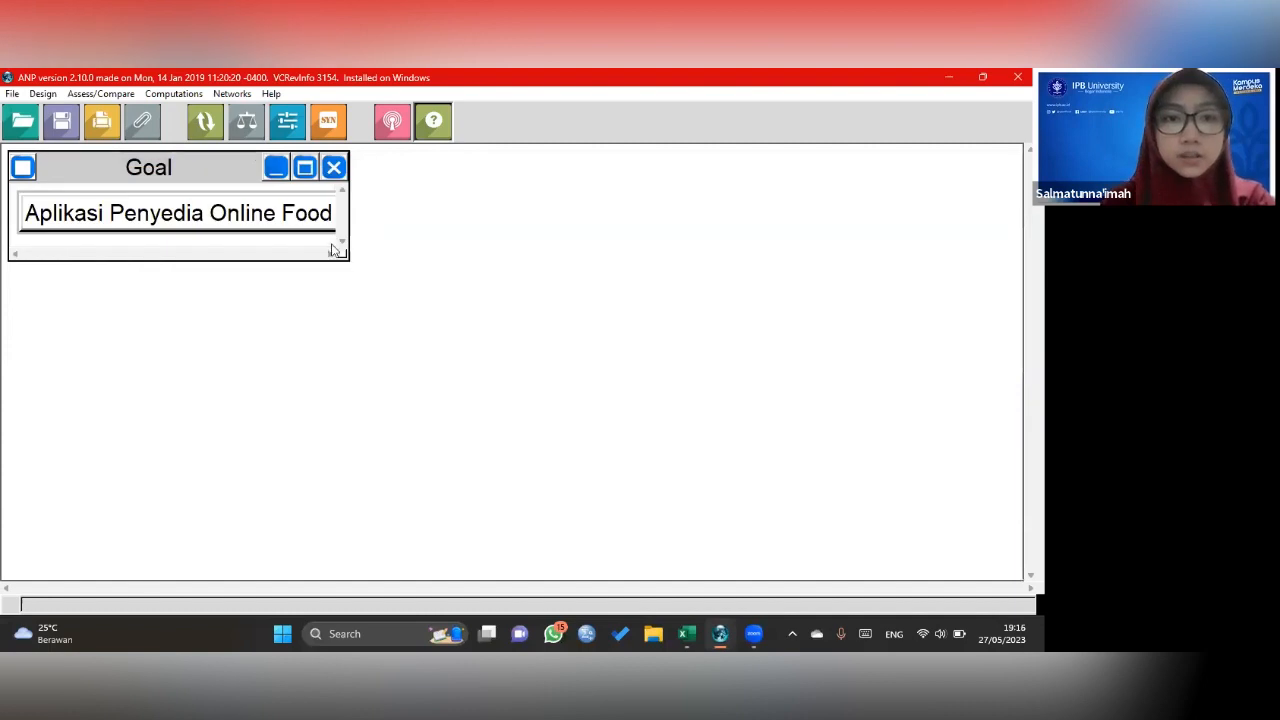
- Set the goal node's font size to 20 and move the Goal cluster to the upper middle of the canvas
right_click(270, 217)
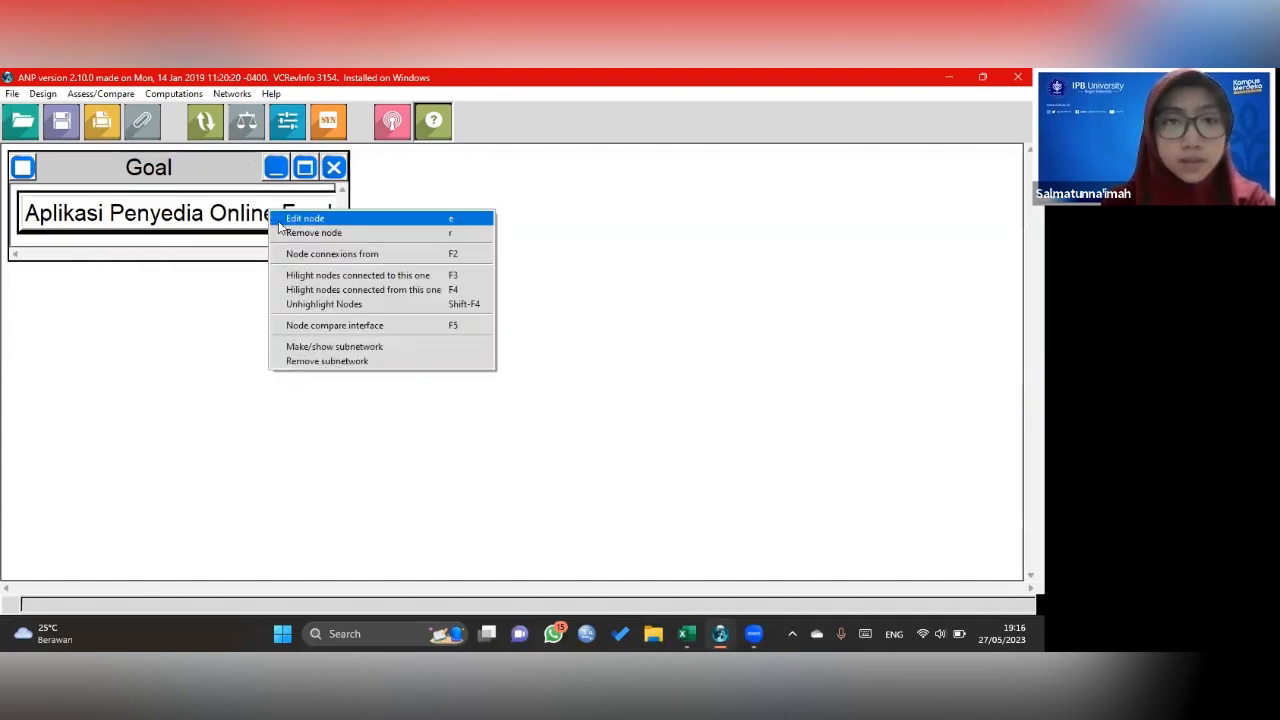
click(300, 219)
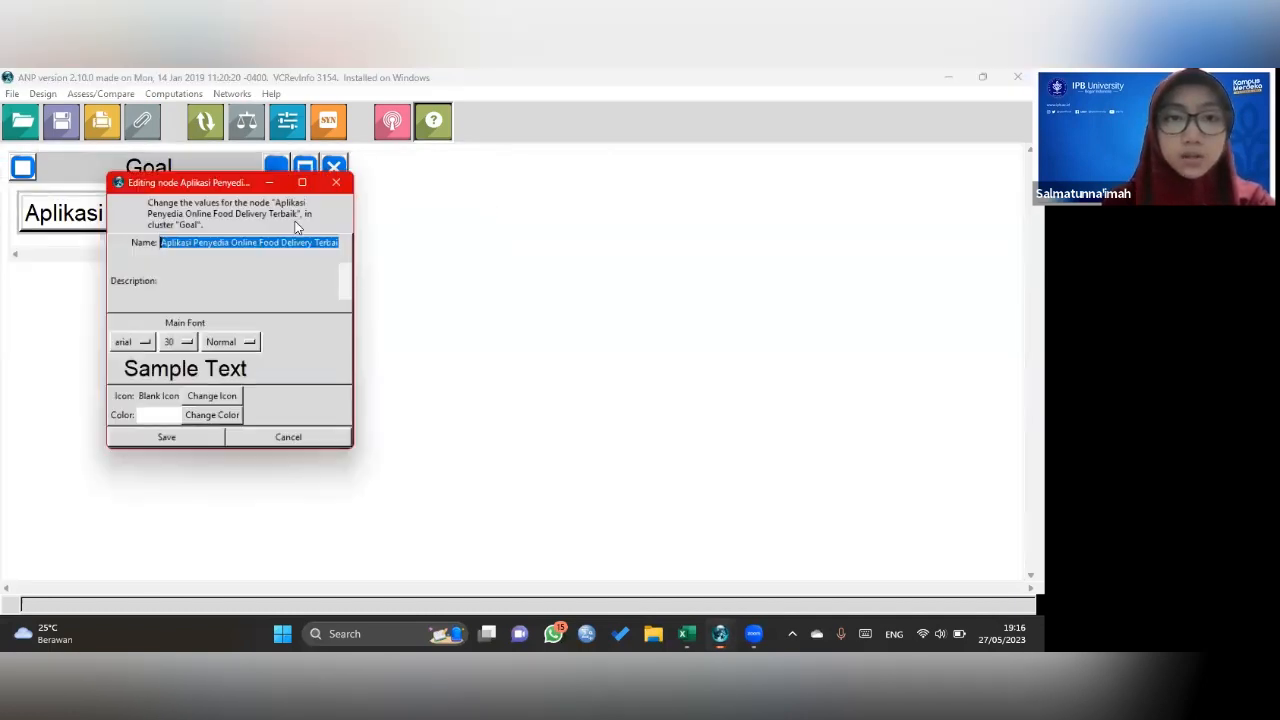
click(180, 343)
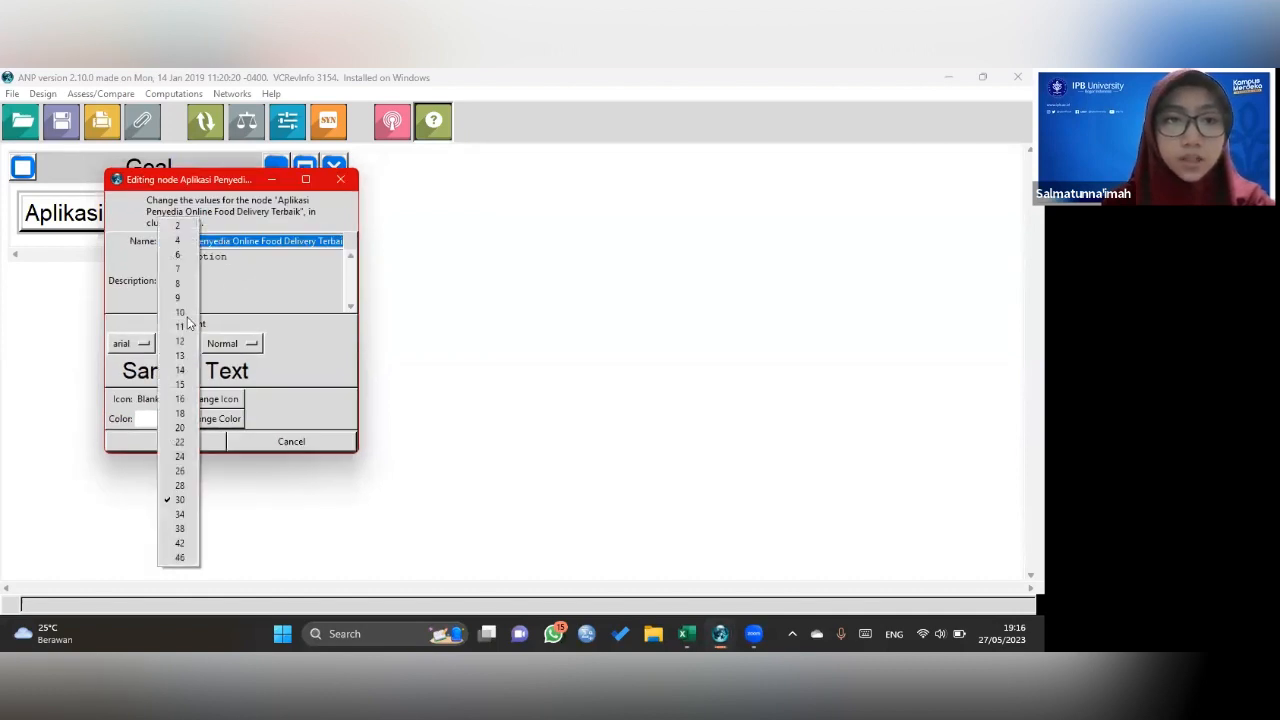
click(180, 427)
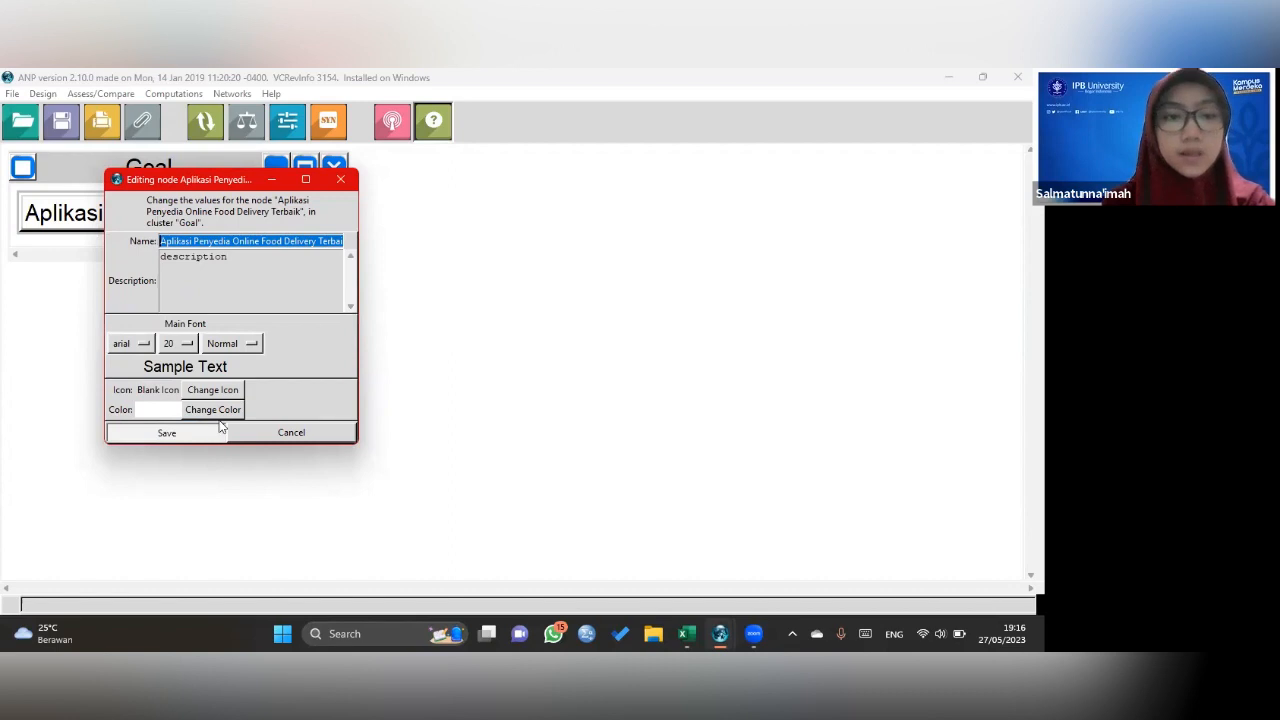
click(214, 434)
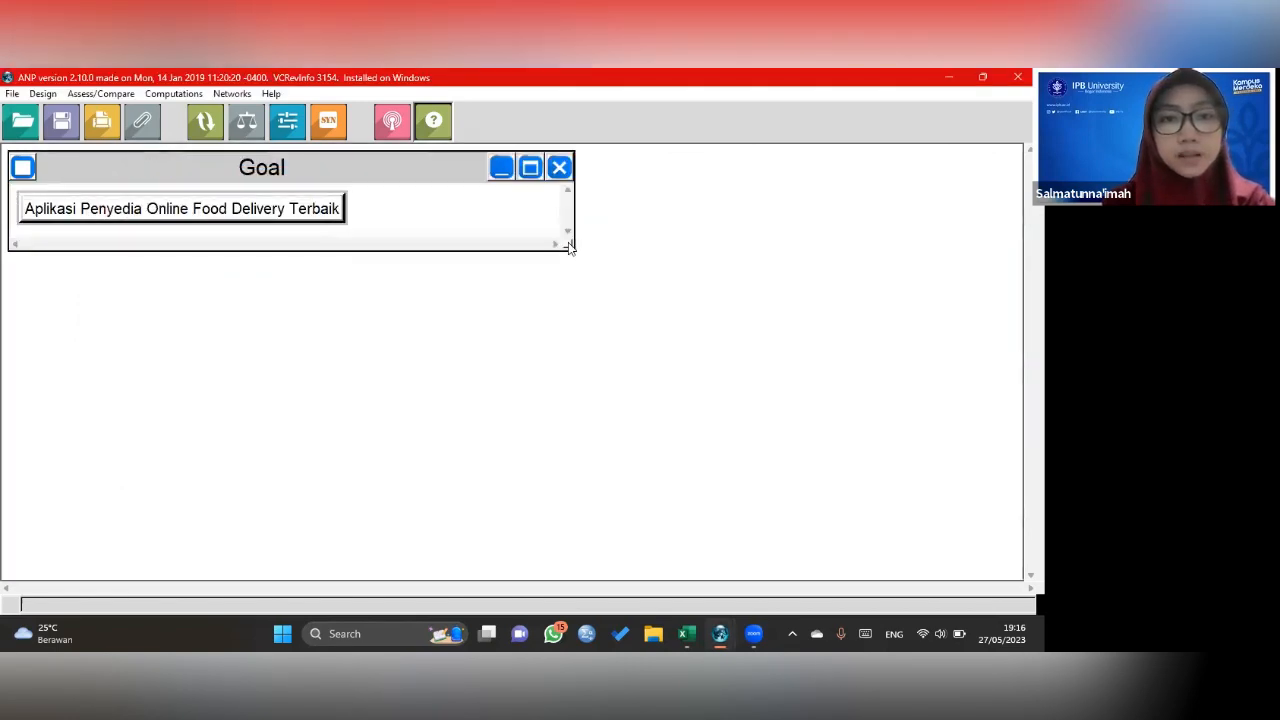
drag(390, 157, 601, 164)
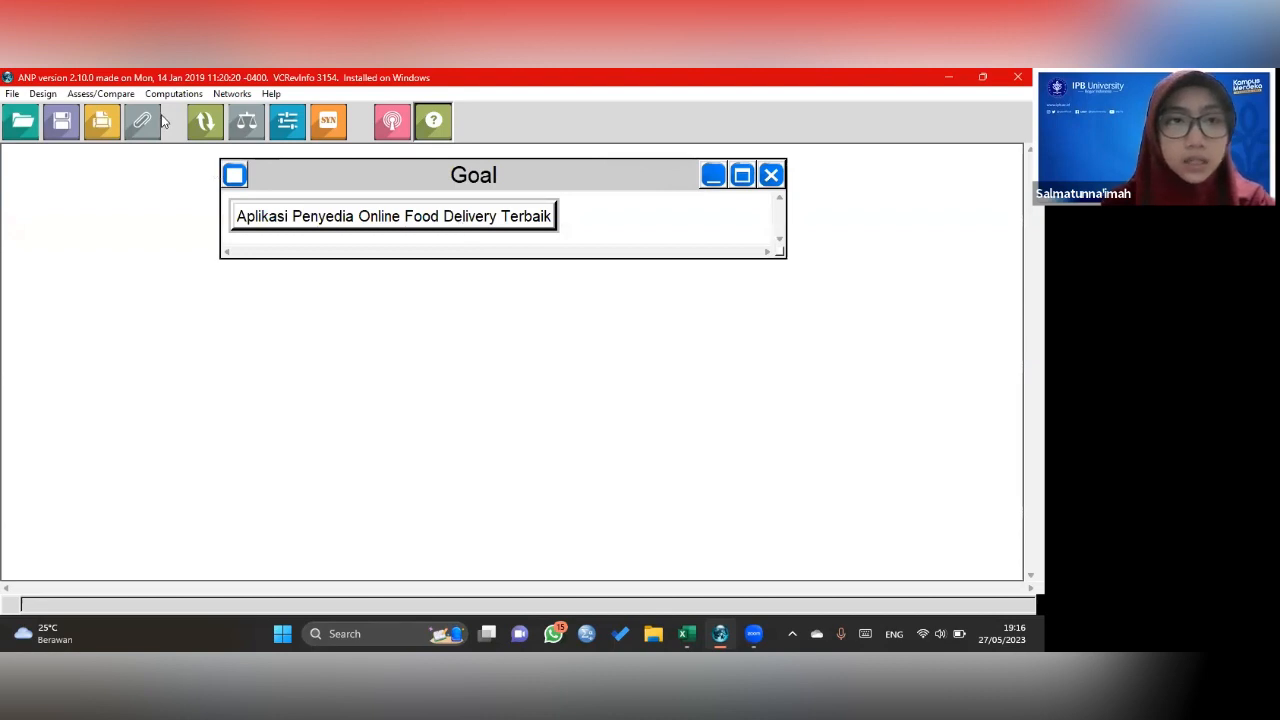
- Create a new cluster named "Criteria" and place it below the Goal cluster
click(43, 94)
mouse_move(47, 125)
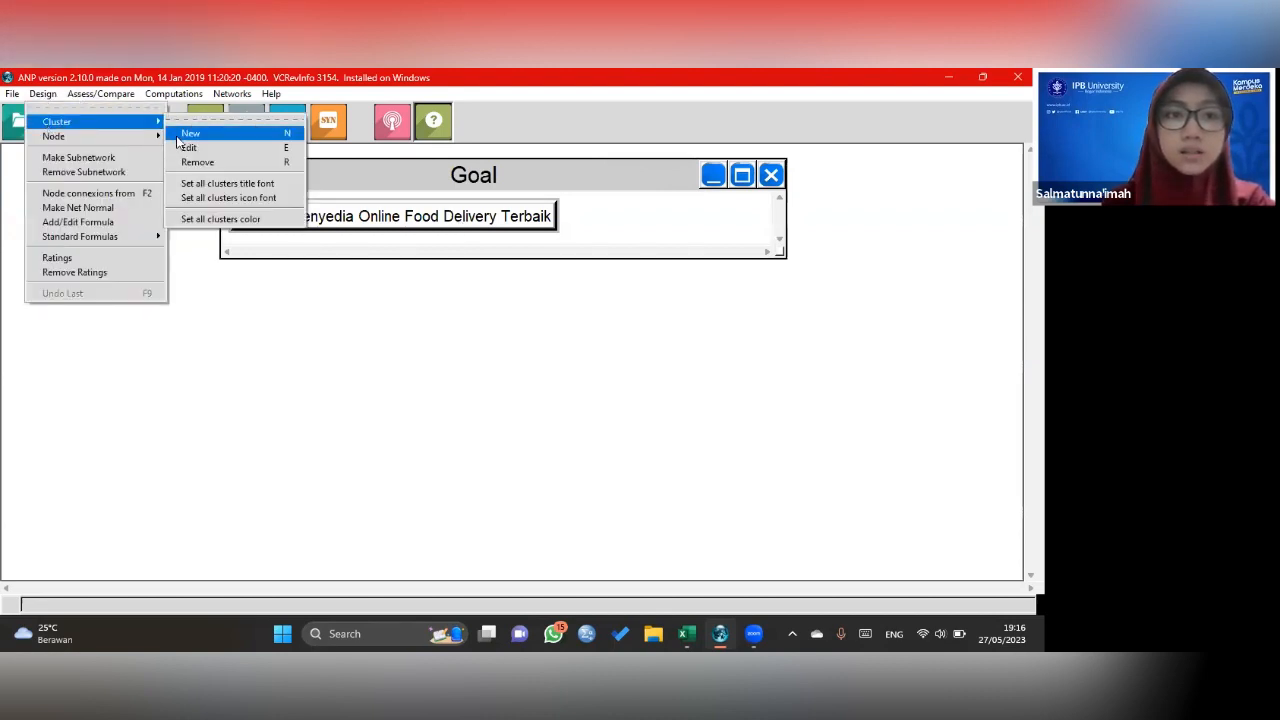
click(287, 334)
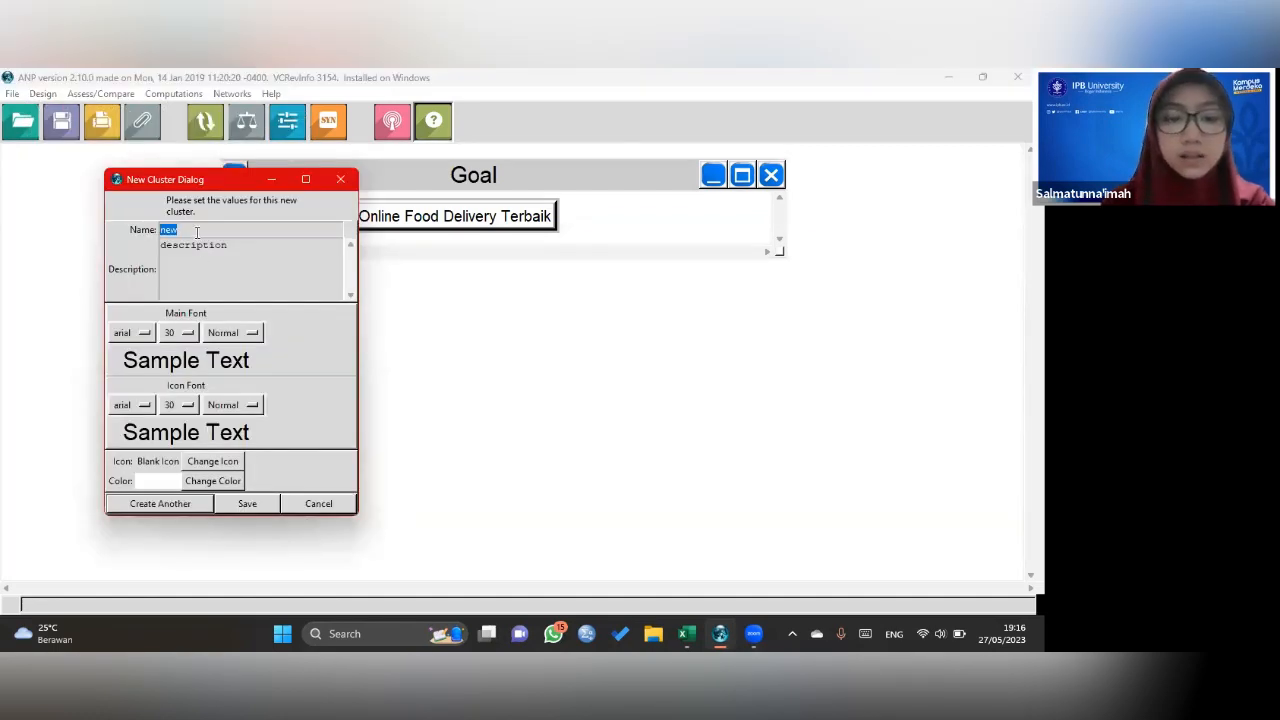
text(Criteria)
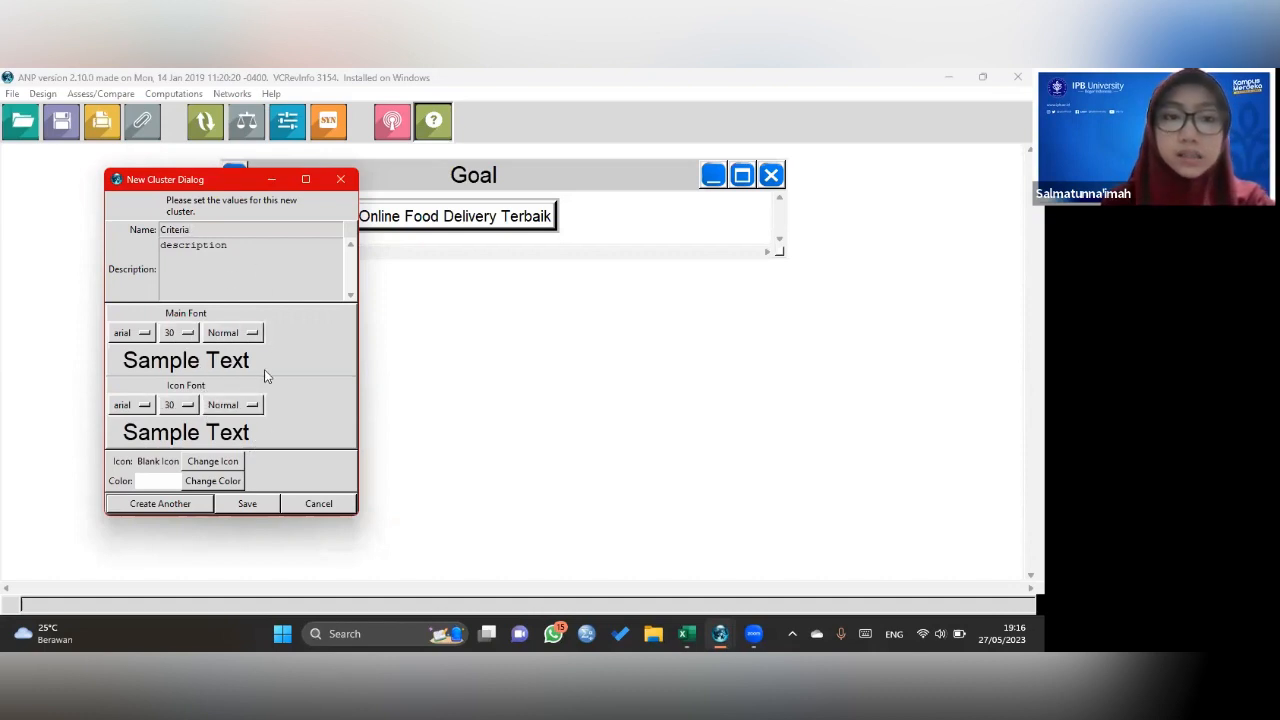
click(252, 503)
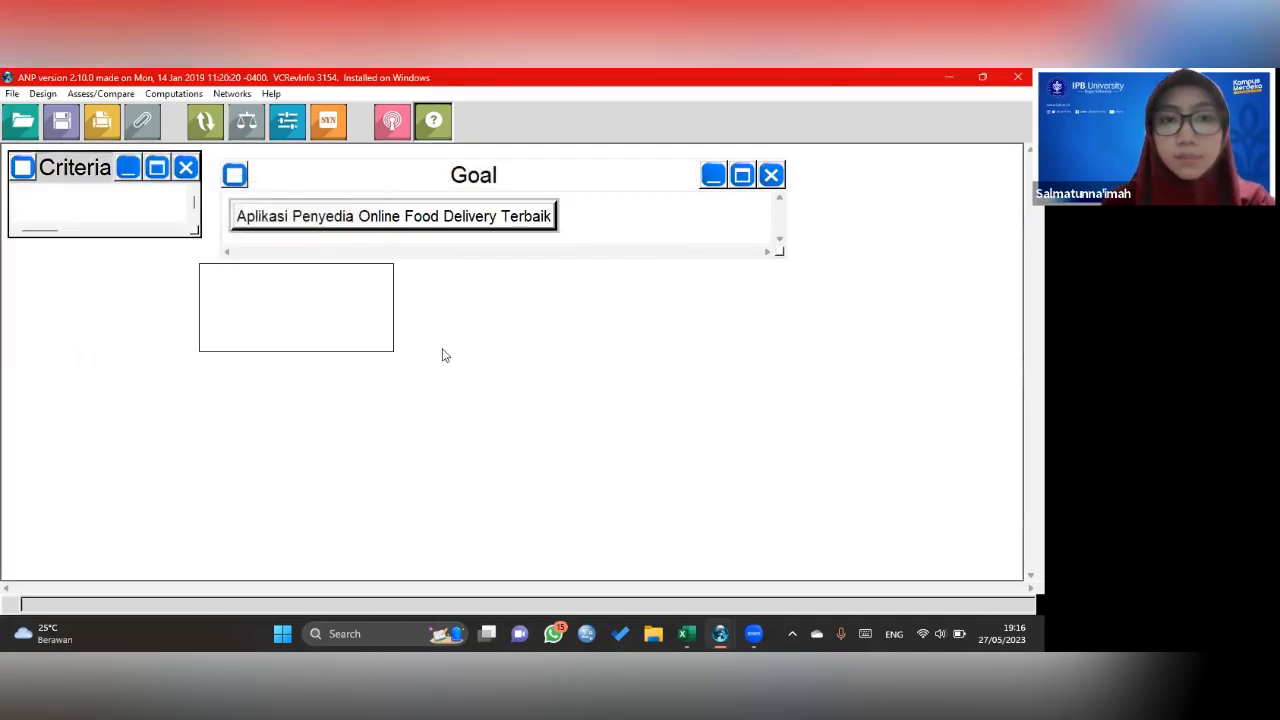
click(287, 336)
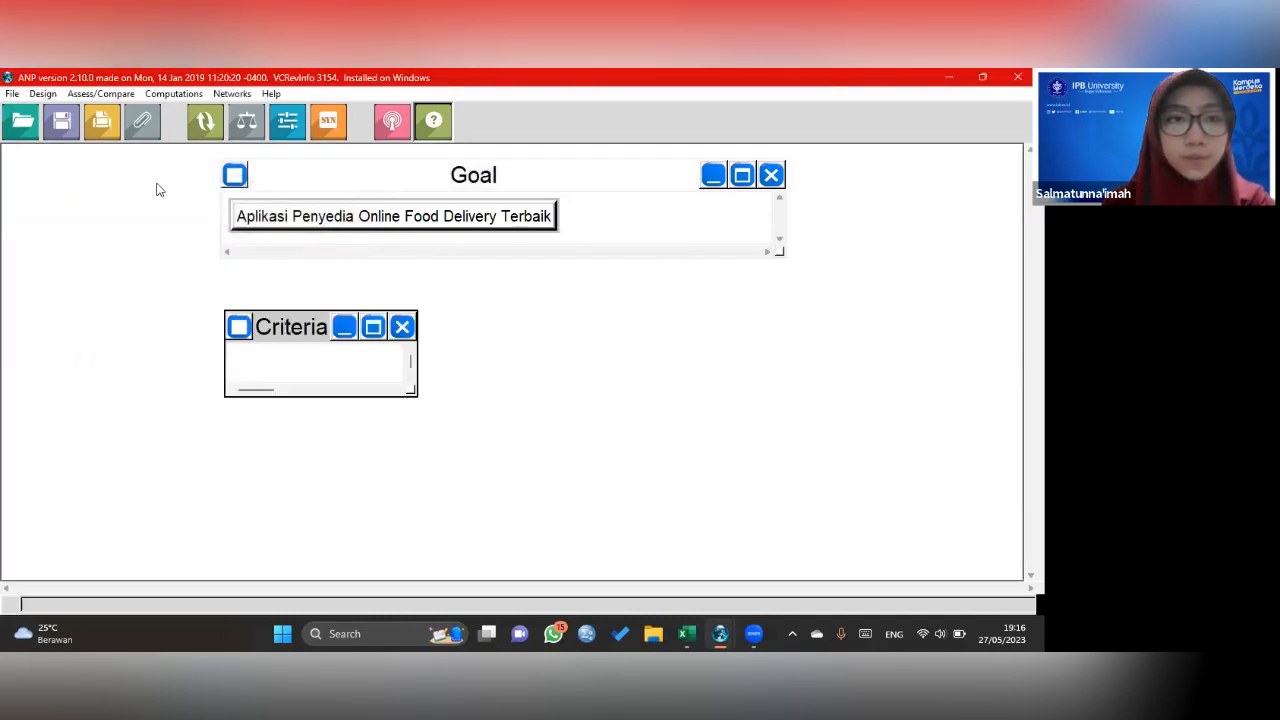
- Create a node named "1. Promo" in the Criteria cluster with font size 20 and a light red colour
right_click(306, 341)
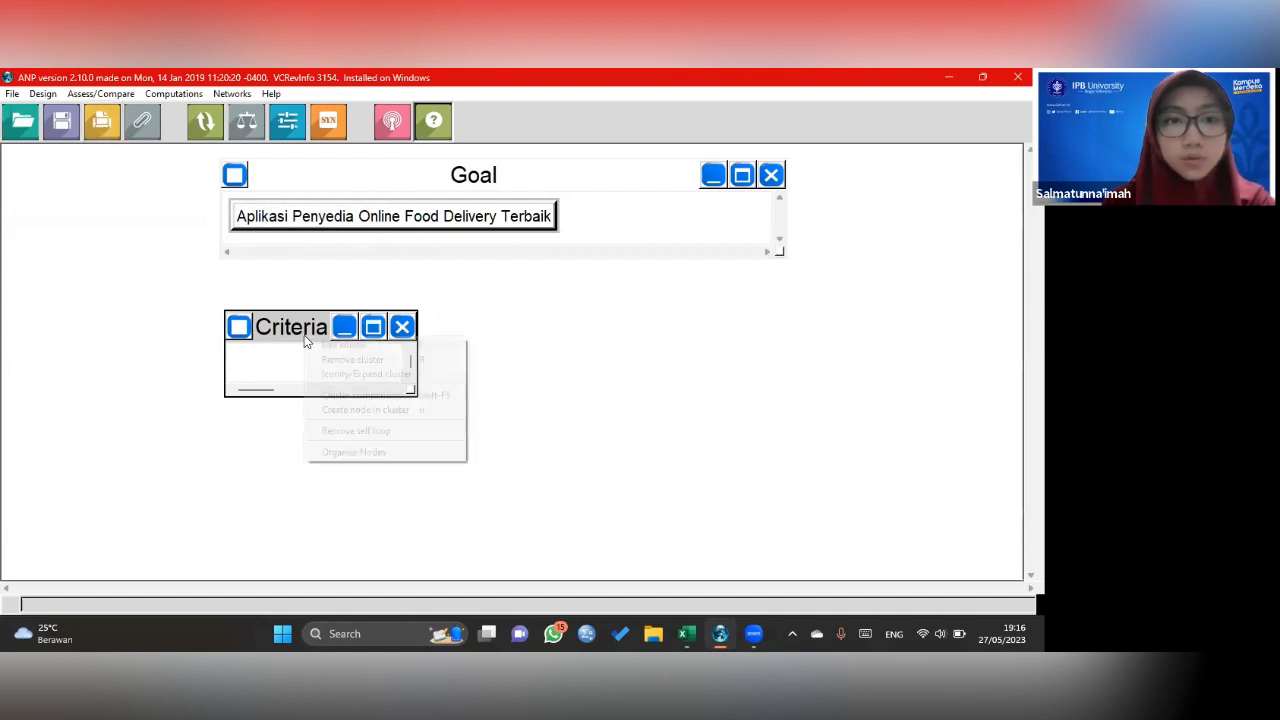
click(336, 412)
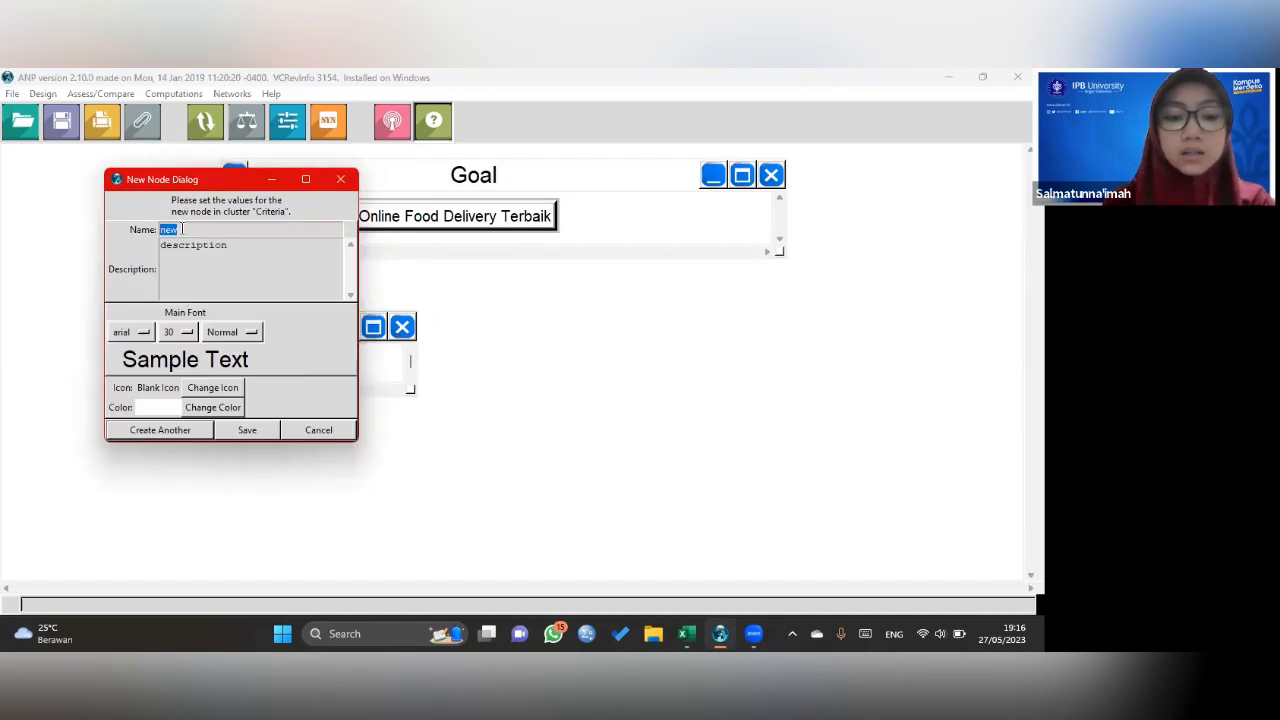
text(1. Promo)
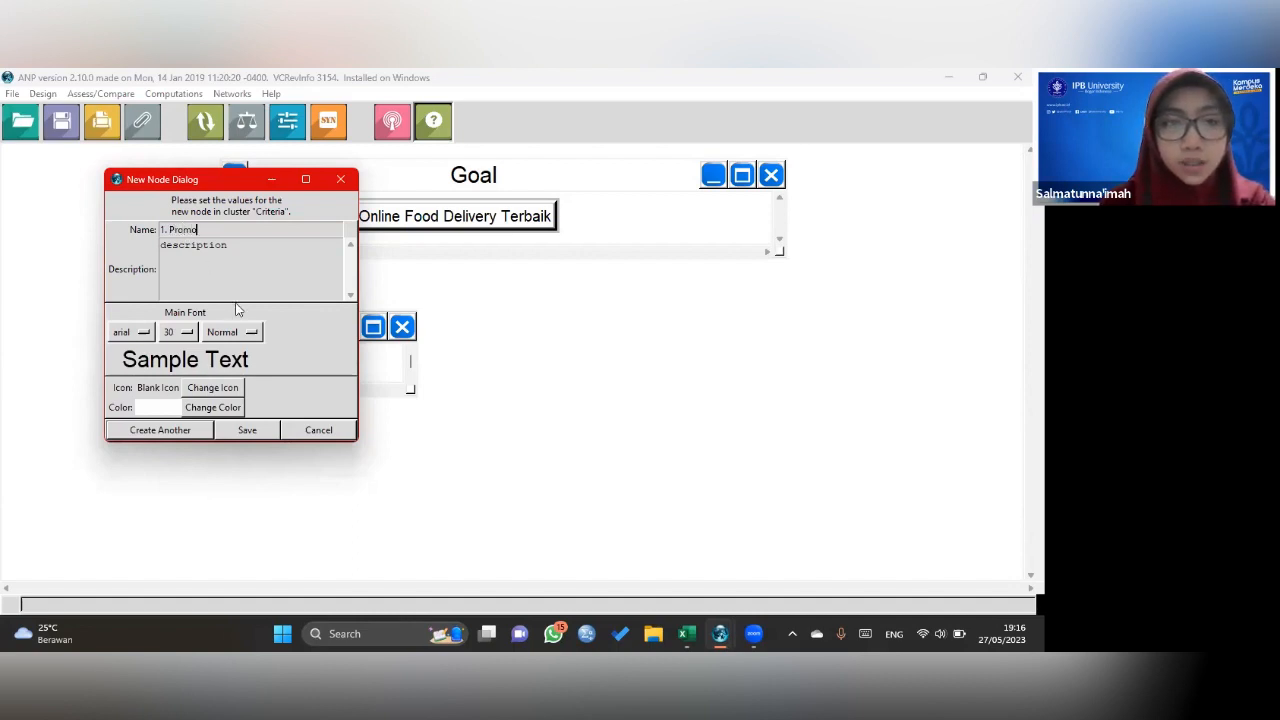
drag(170, 230, 159, 230)
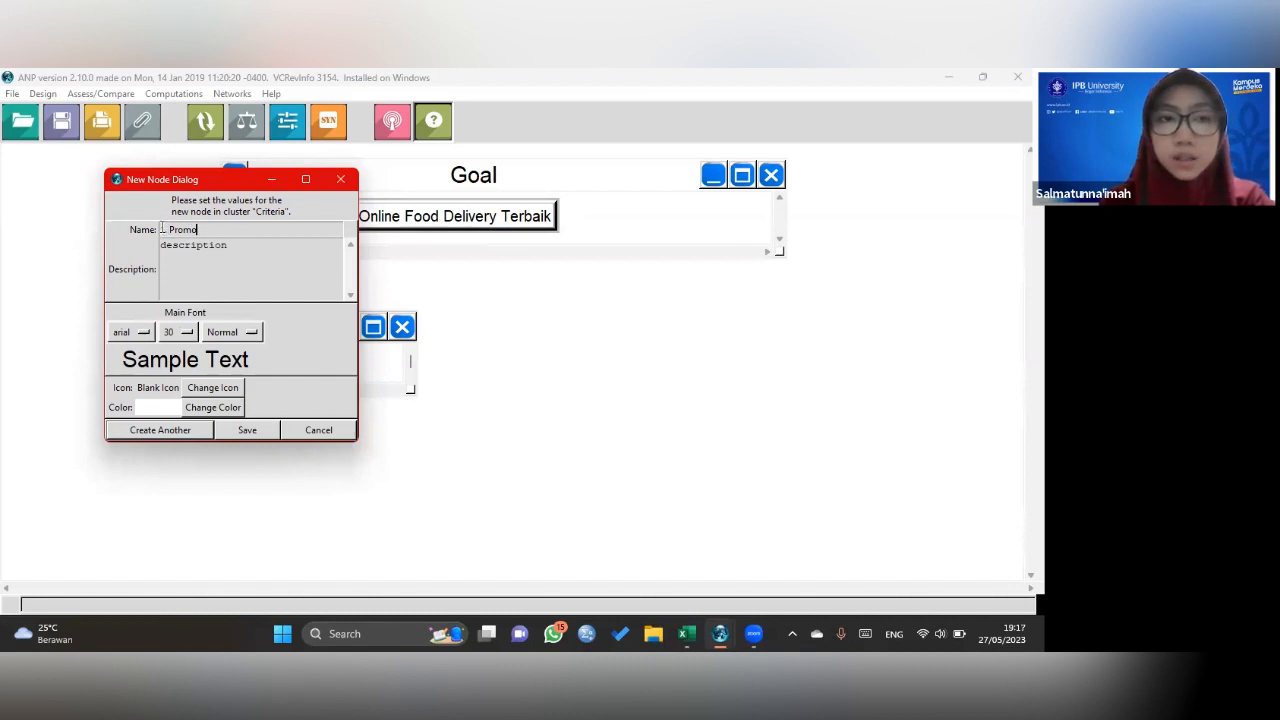
click(177, 330)
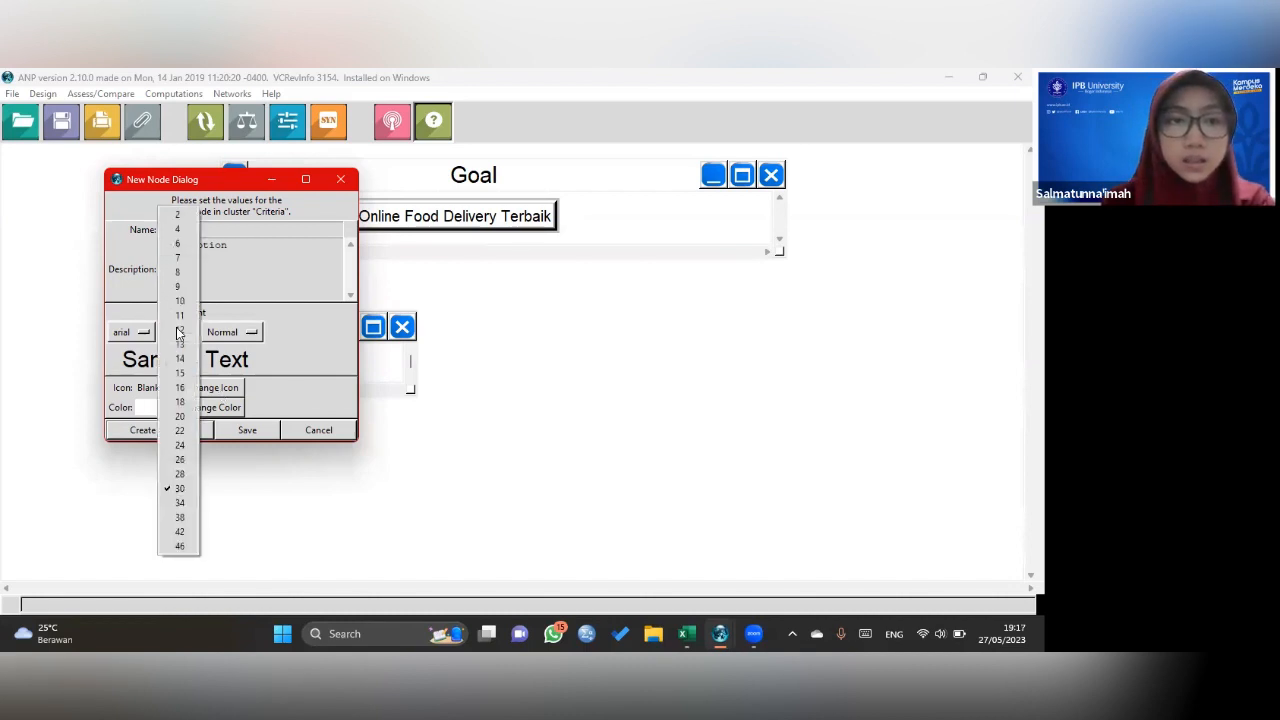
click(184, 418)
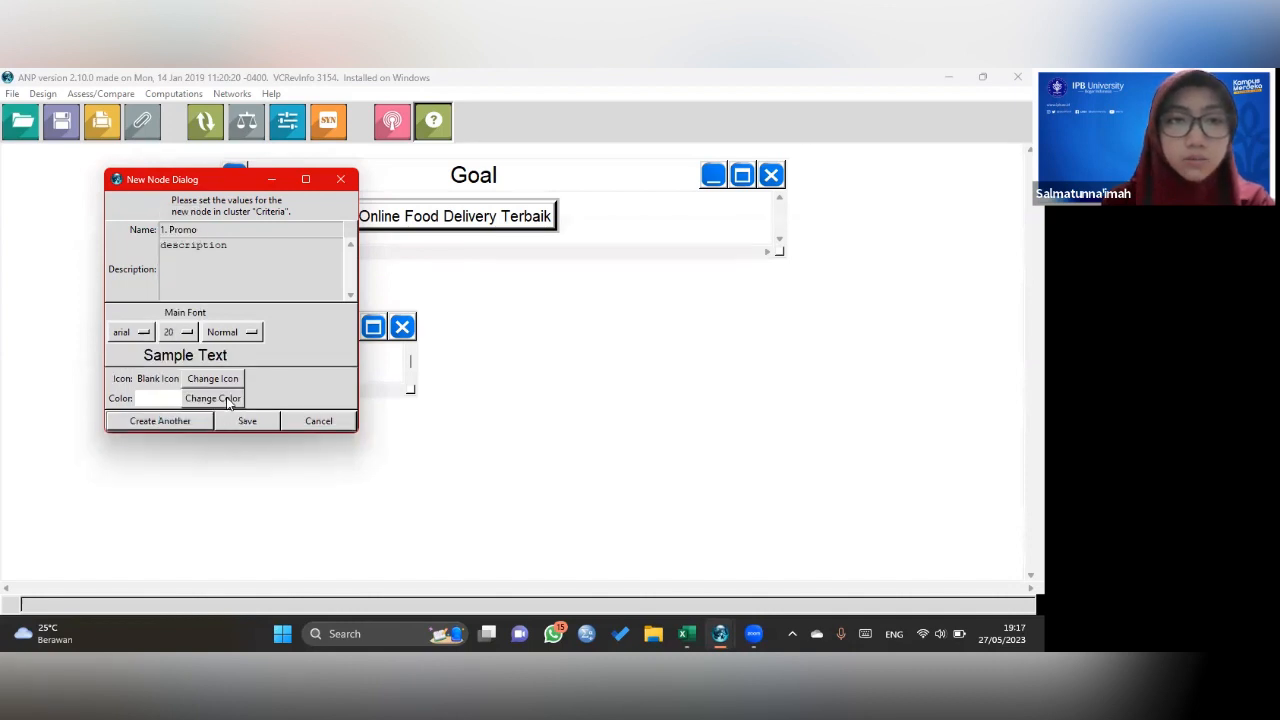
click(213, 407)
click(124, 238)
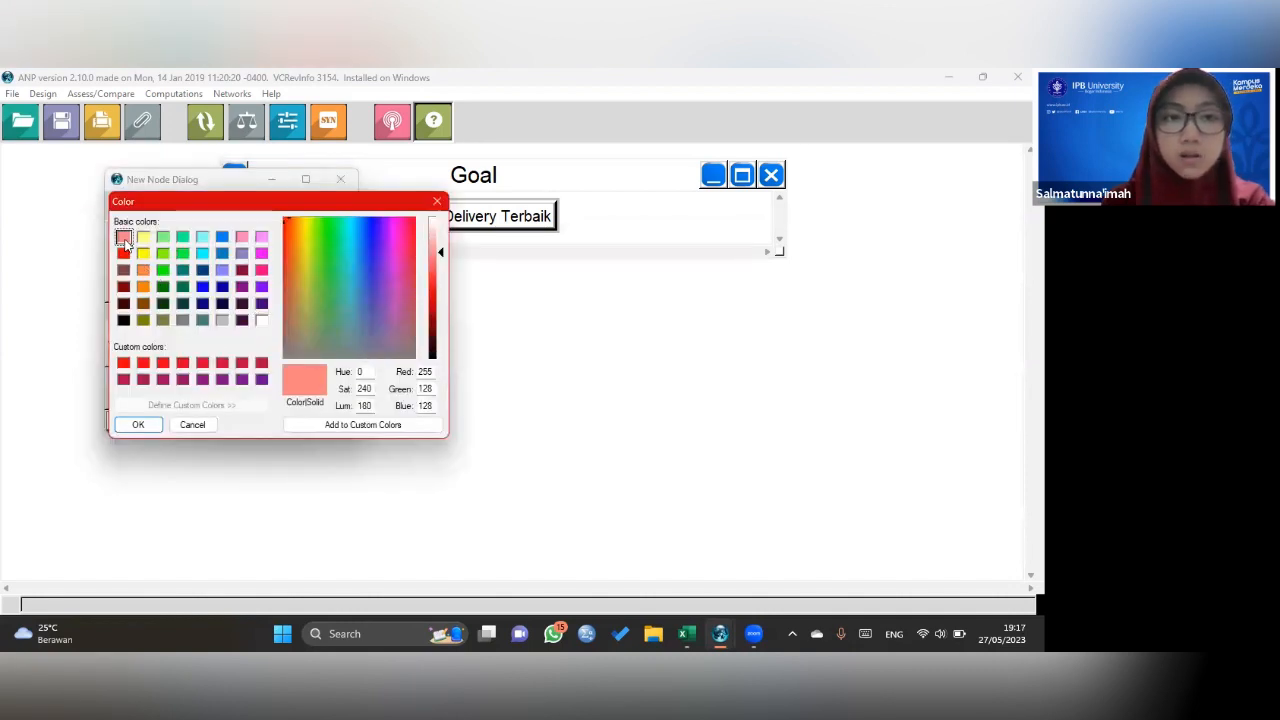
click(140, 424)
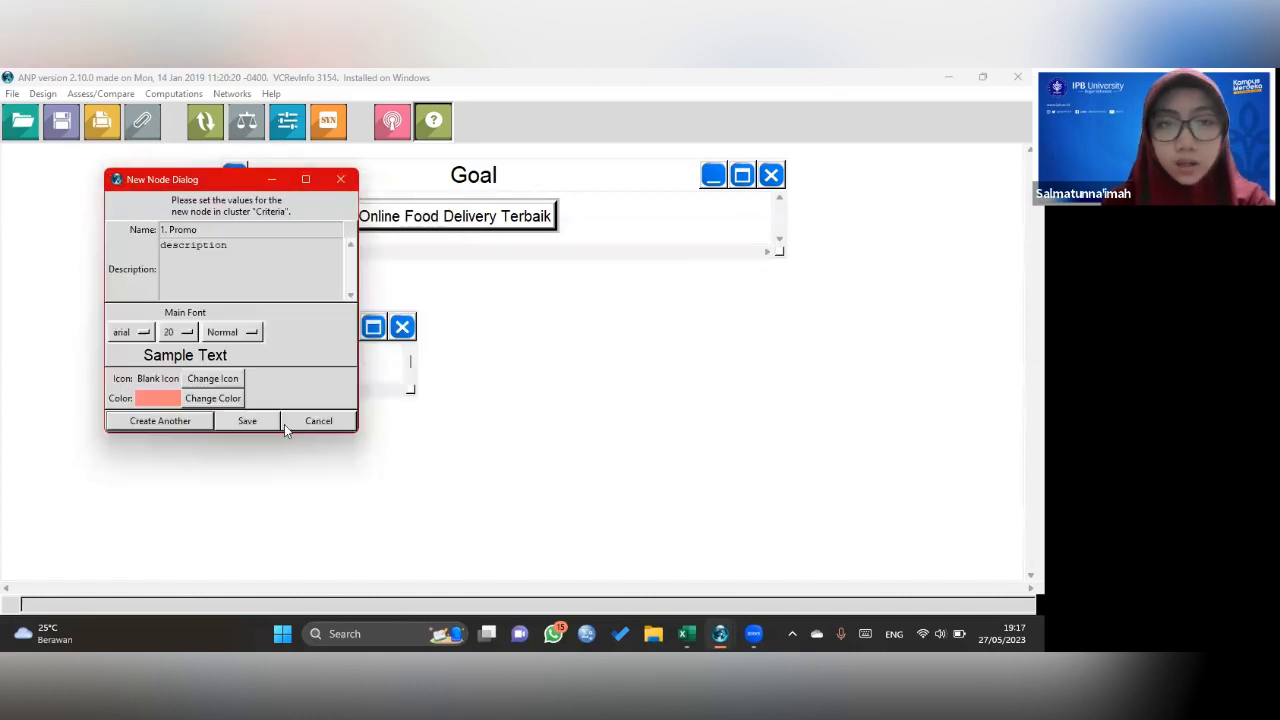
click(244, 421)
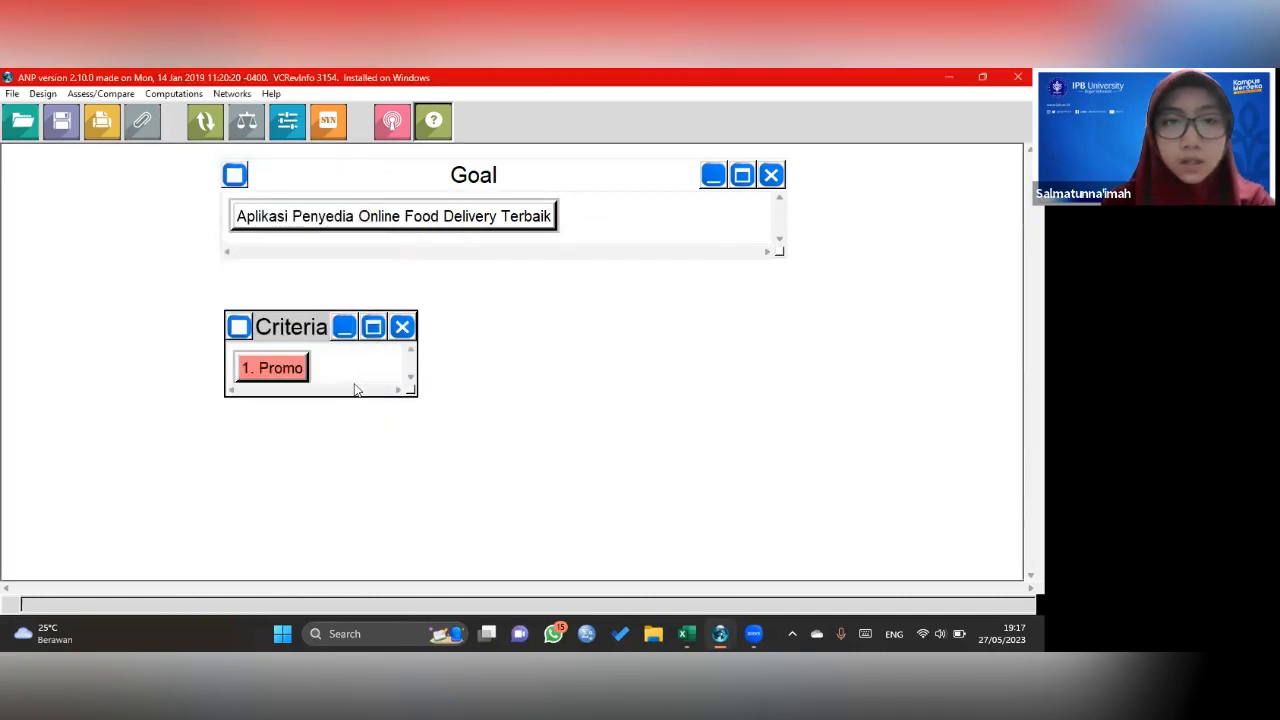
- Create a second node named "2. Merchant" in the Criteria cluster with a light yellow colour
right_click(351, 381)
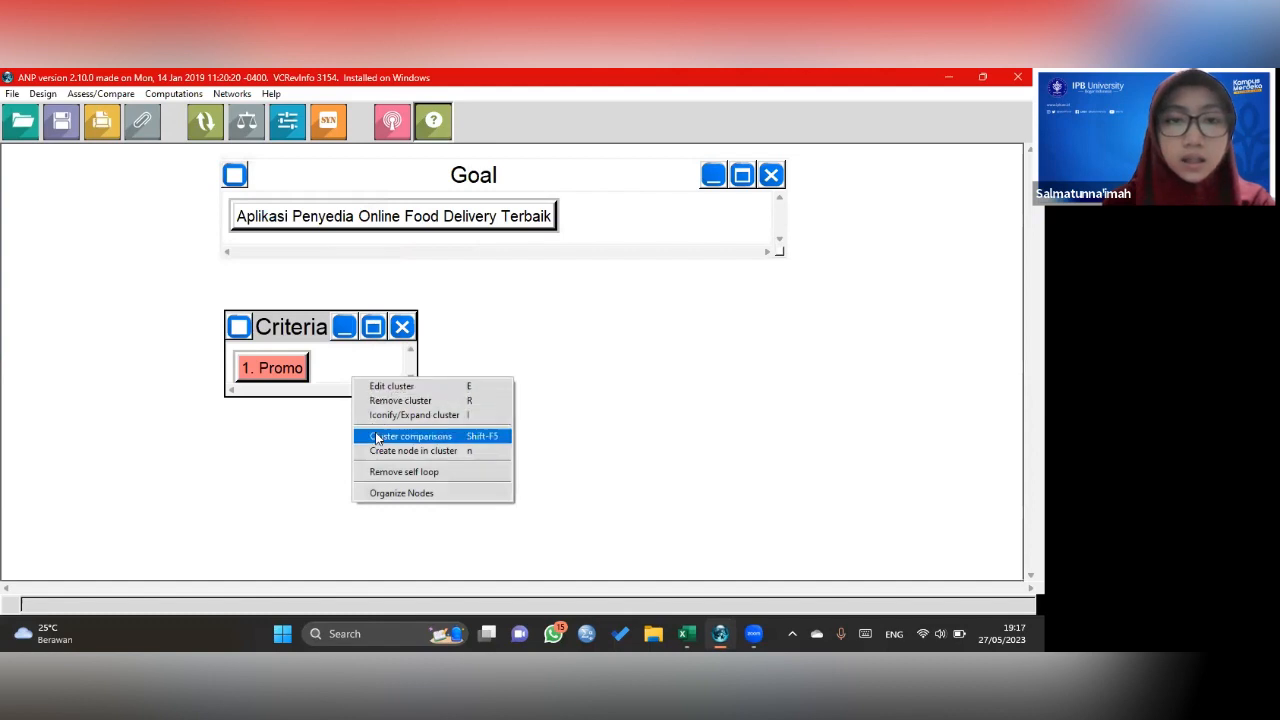
click(379, 451)
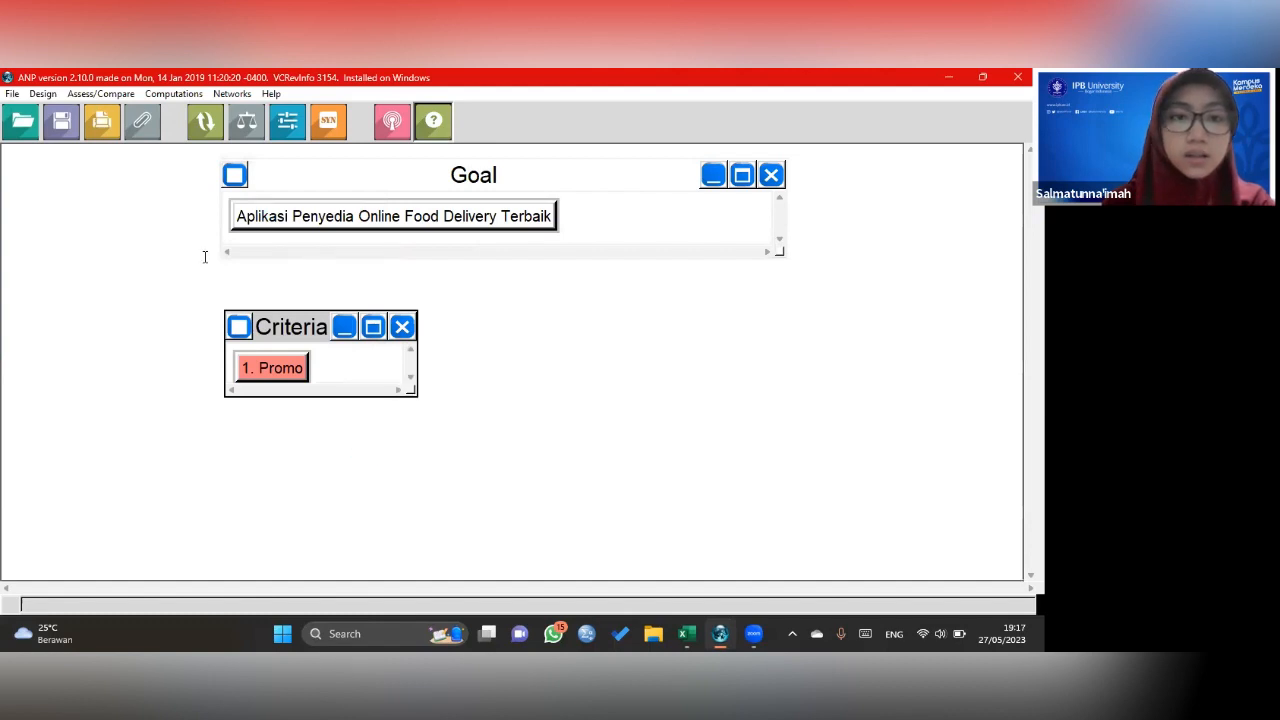
text(2. Merchant)
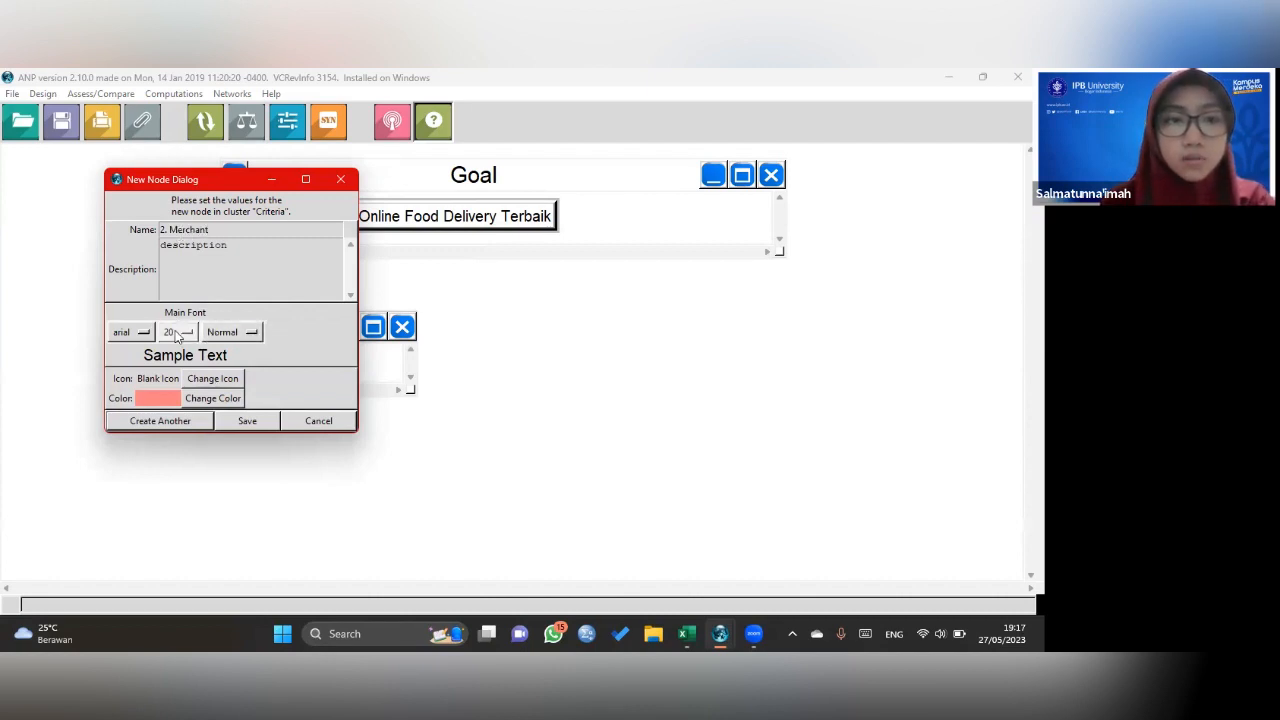
click(212, 398)
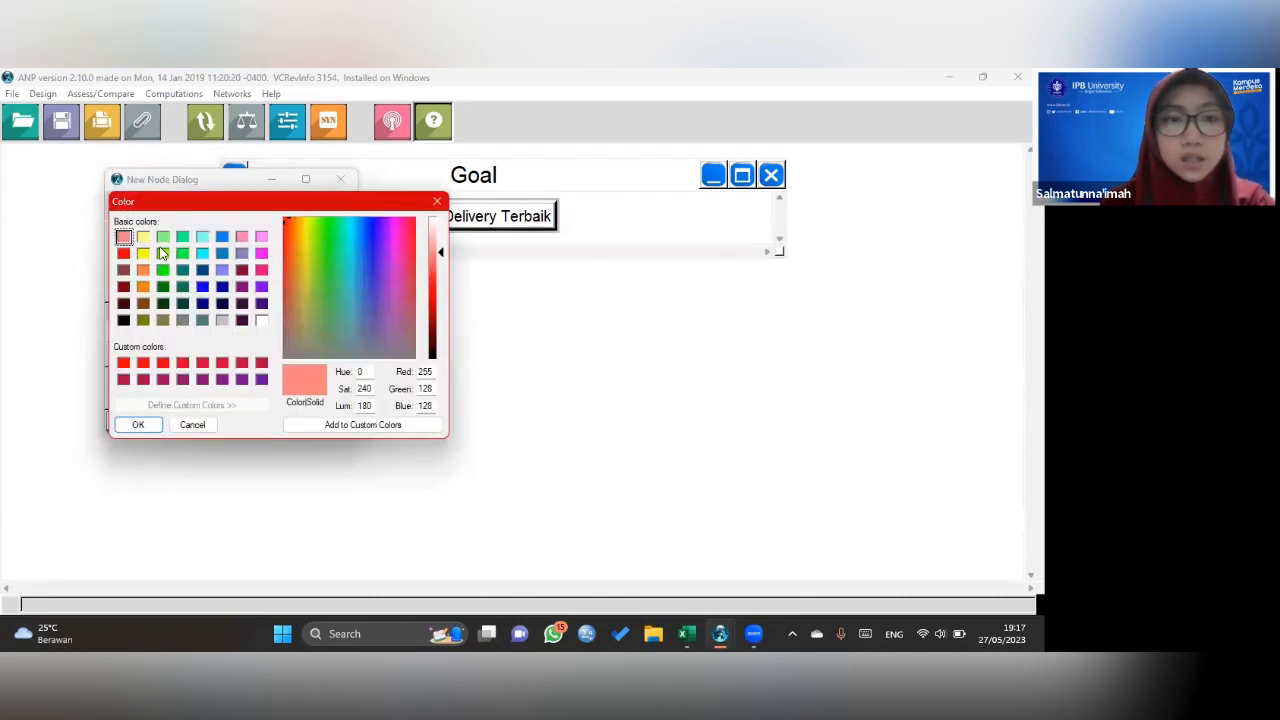
click(143, 237)
click(138, 425)
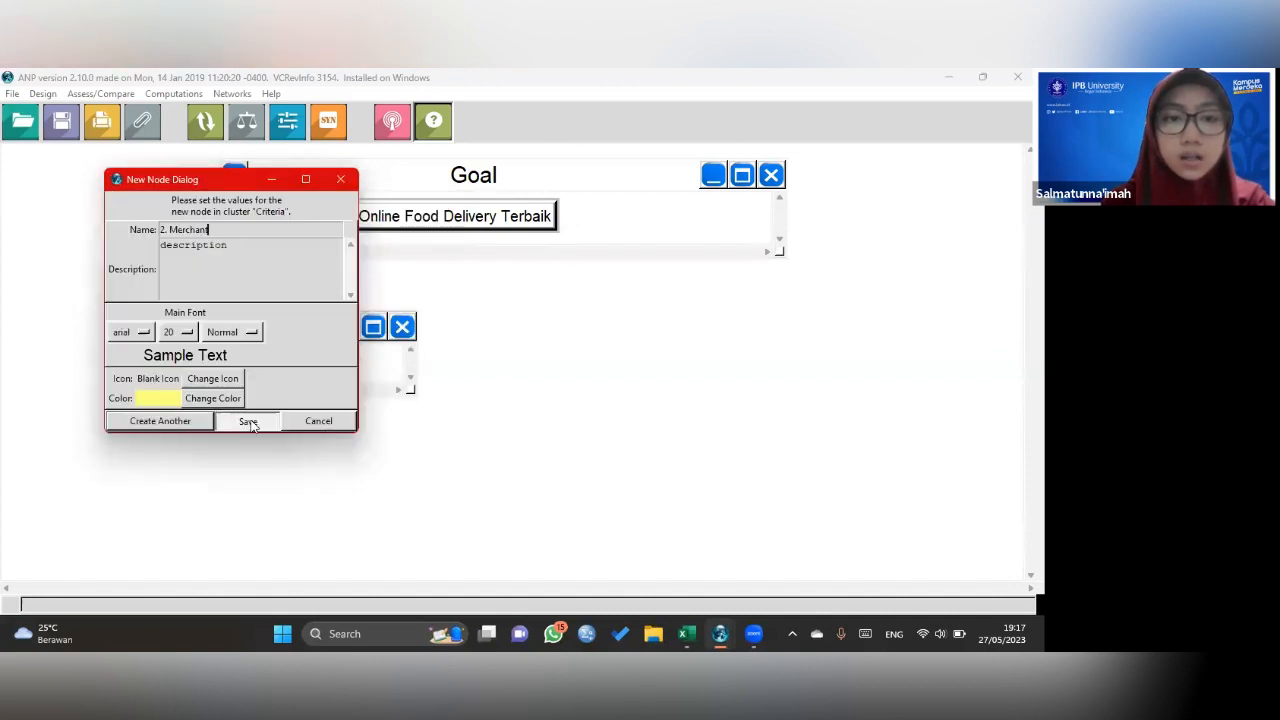
click(248, 422)
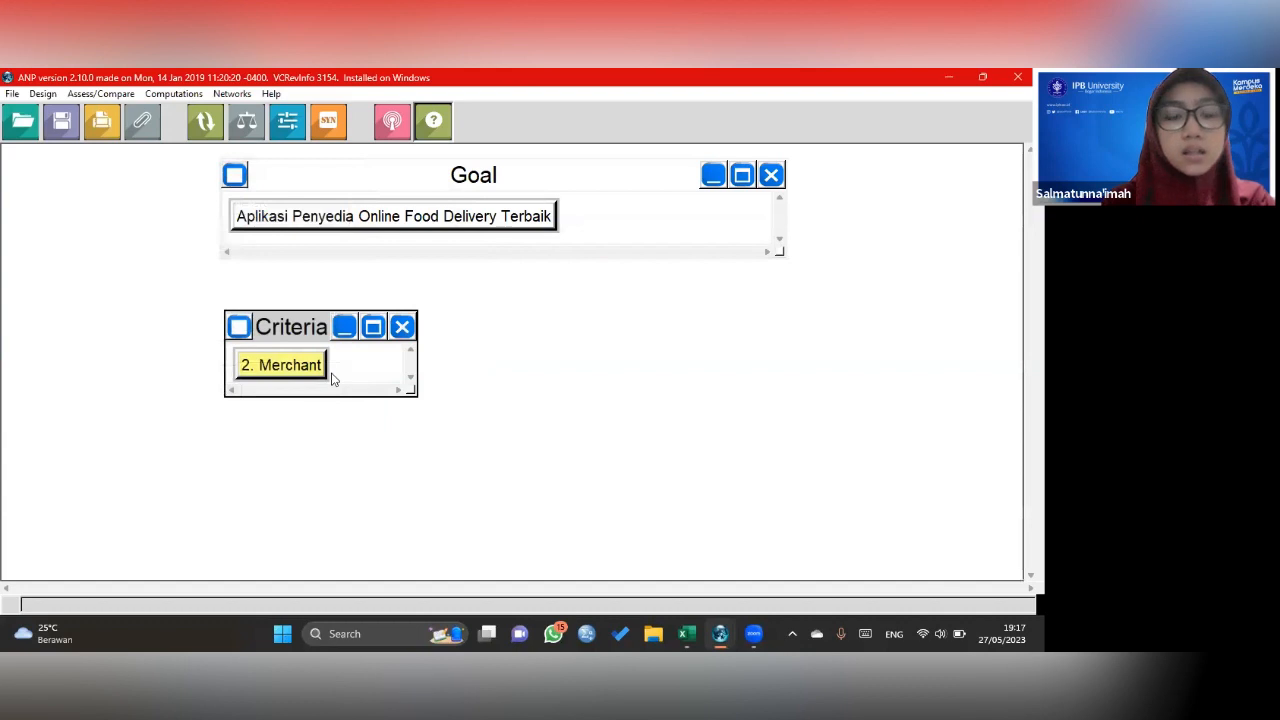
- Create a third node named "3. kemudahan" in the Criteria cluster with a light green colour
right_click(333, 379)
click(354, 446)
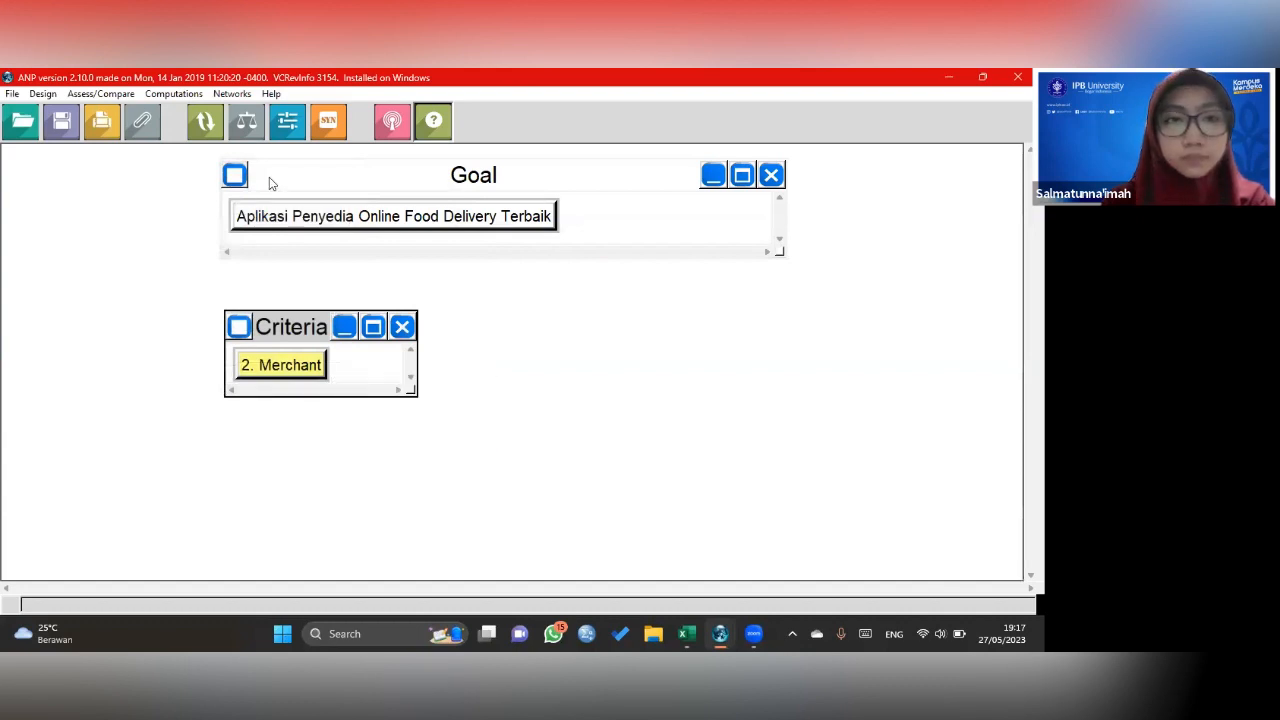
text(3.)
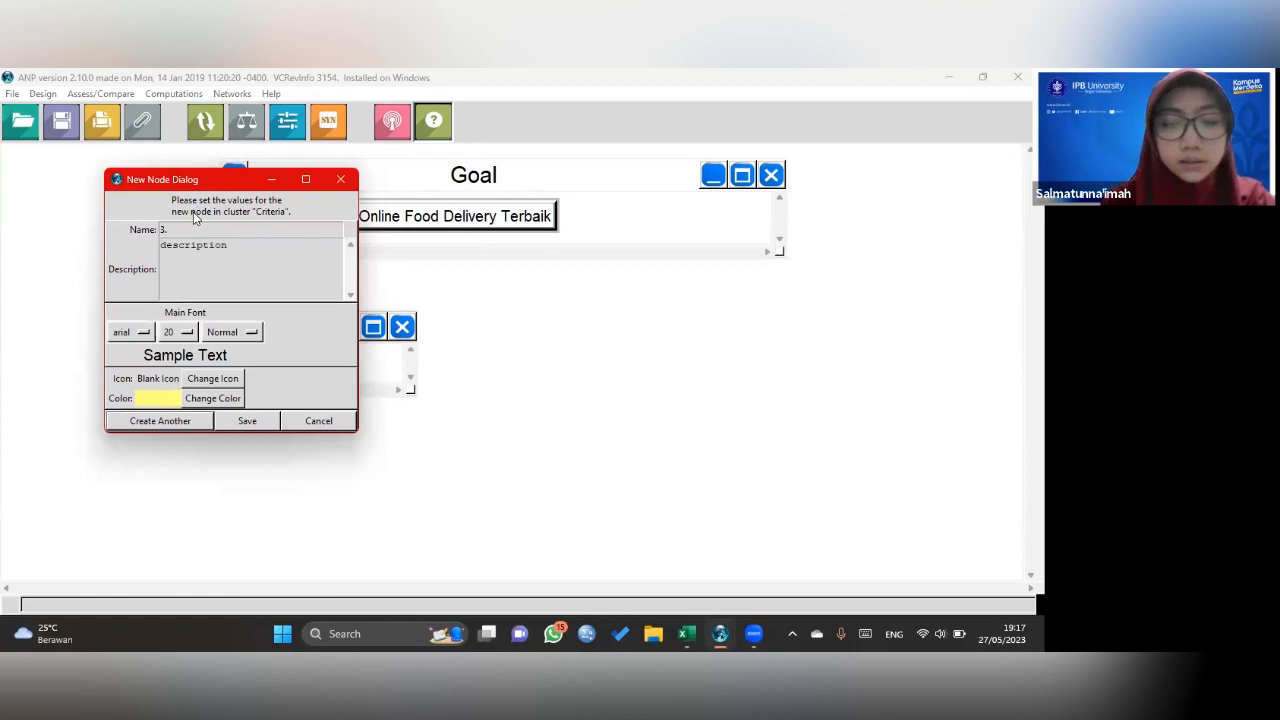
text( kemudahan)
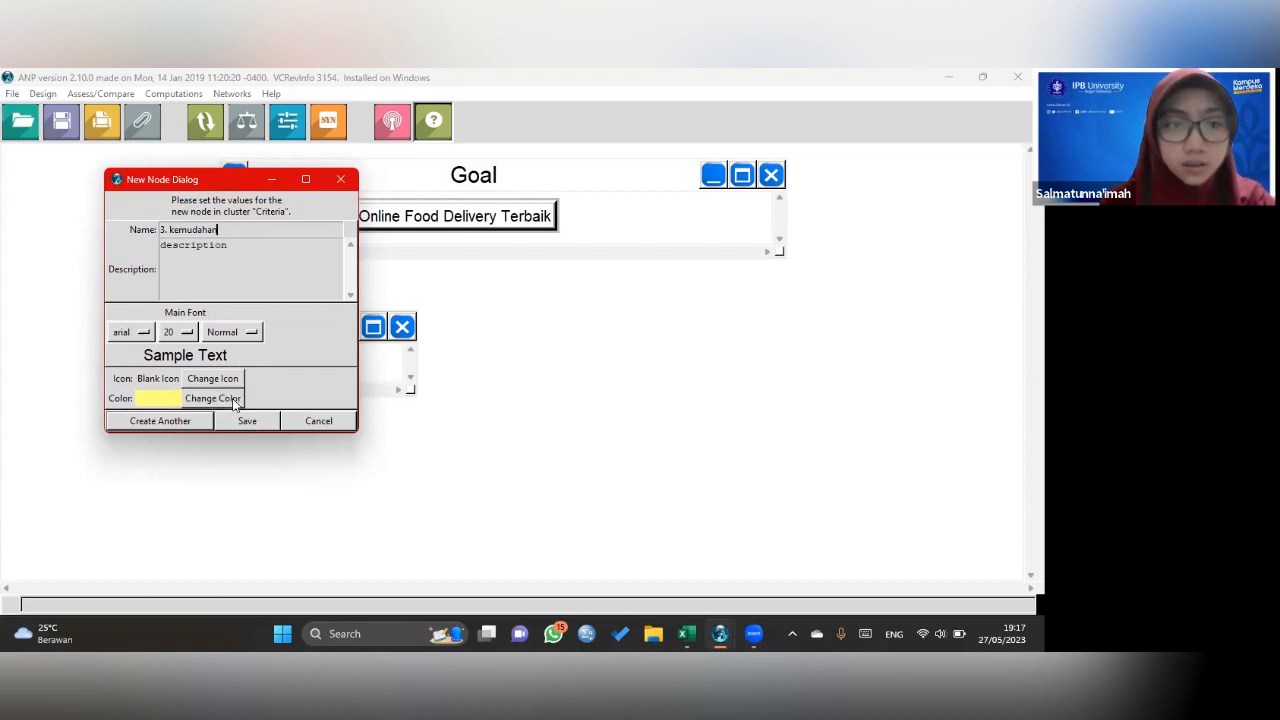
click(232, 400)
click(165, 238)
click(137, 424)
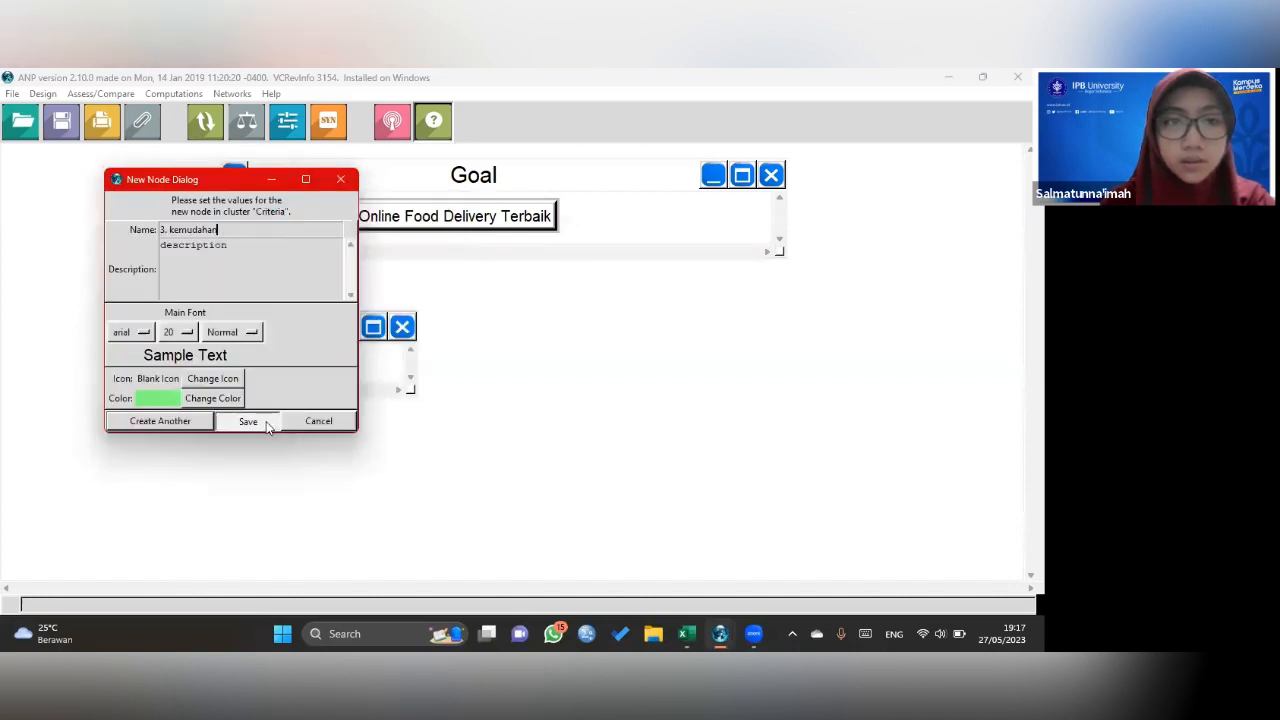
click(266, 421)
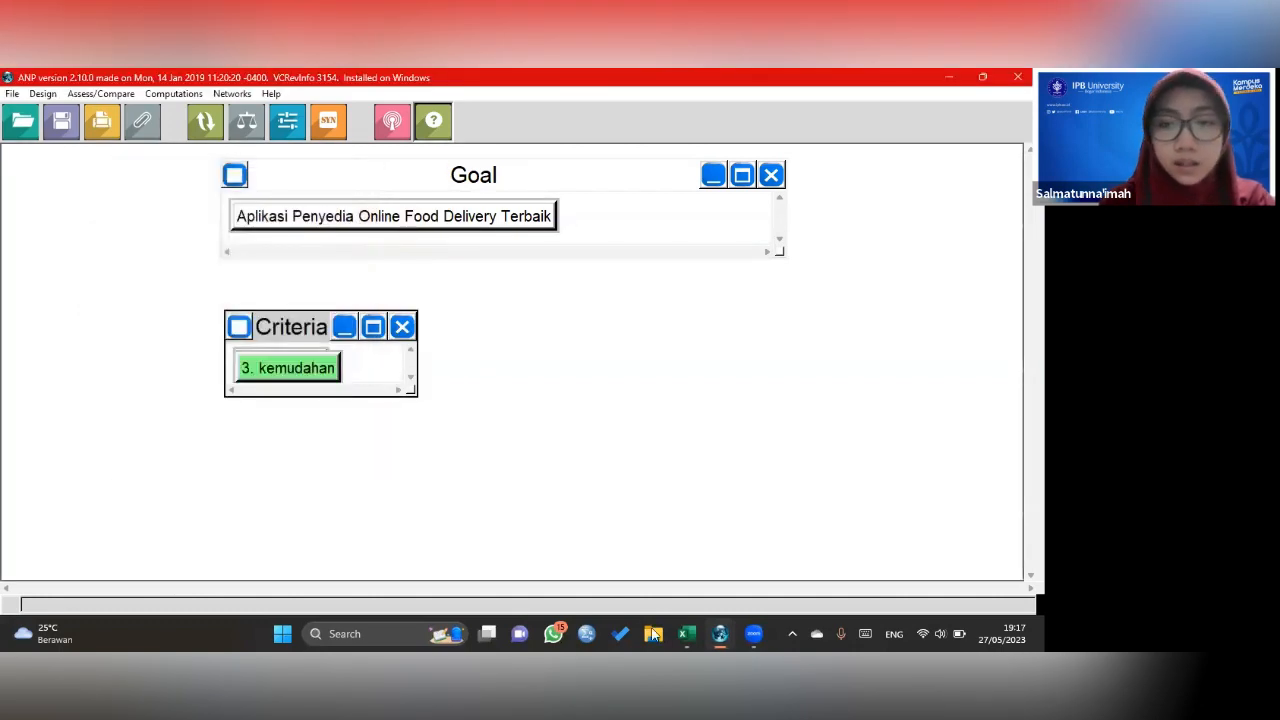
- Check the list of criteria in the "data kuesioner ahp" Excel workbook and return to the ANP model
mouse_move(684, 634)
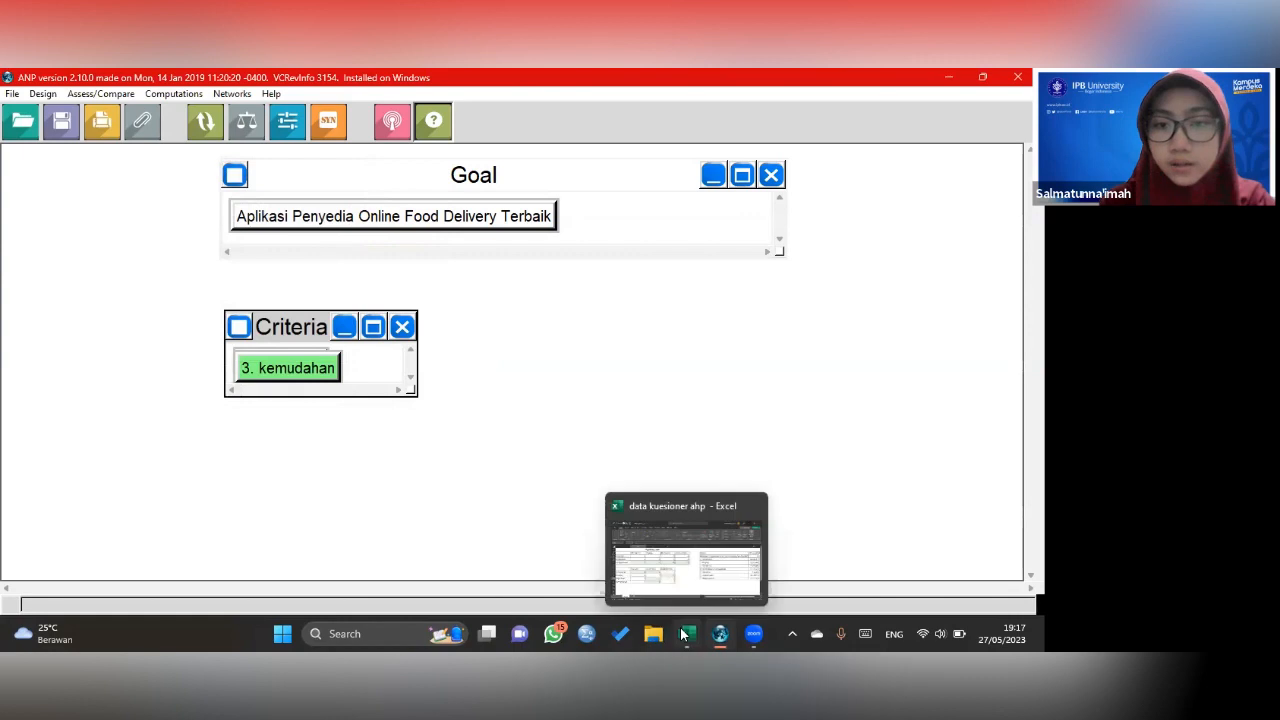
click(686, 558)
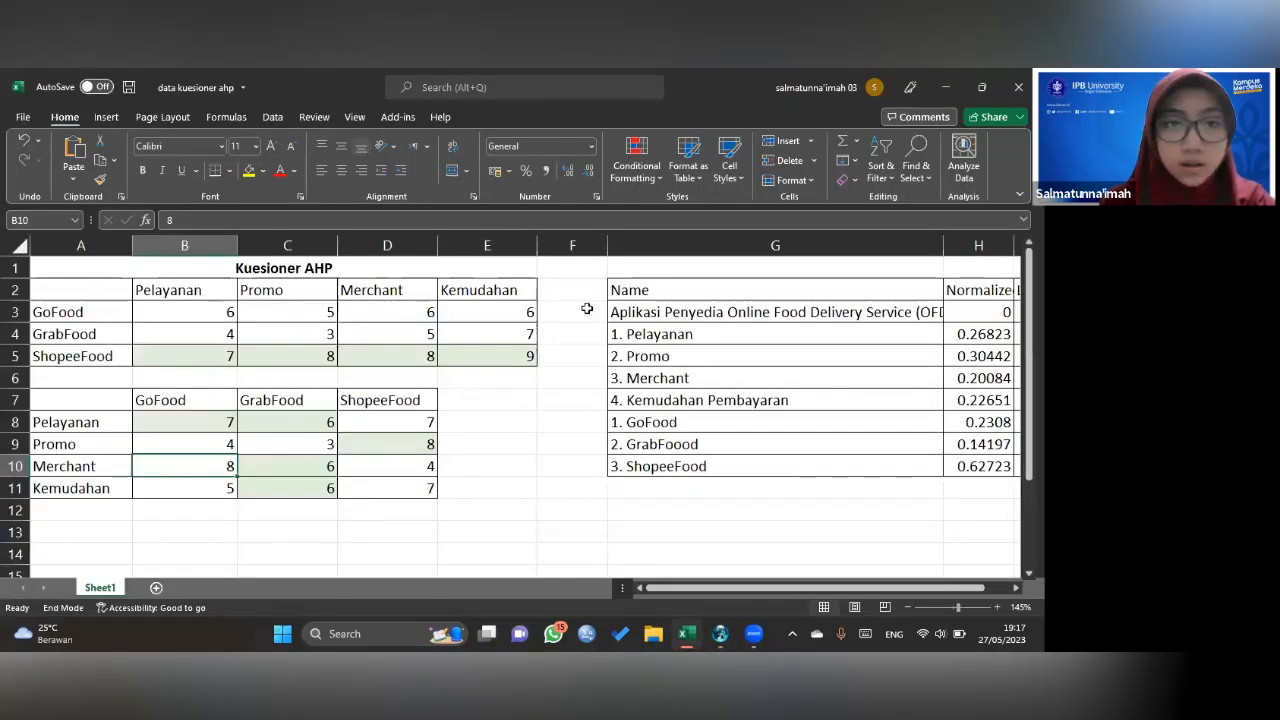
click(945, 88)
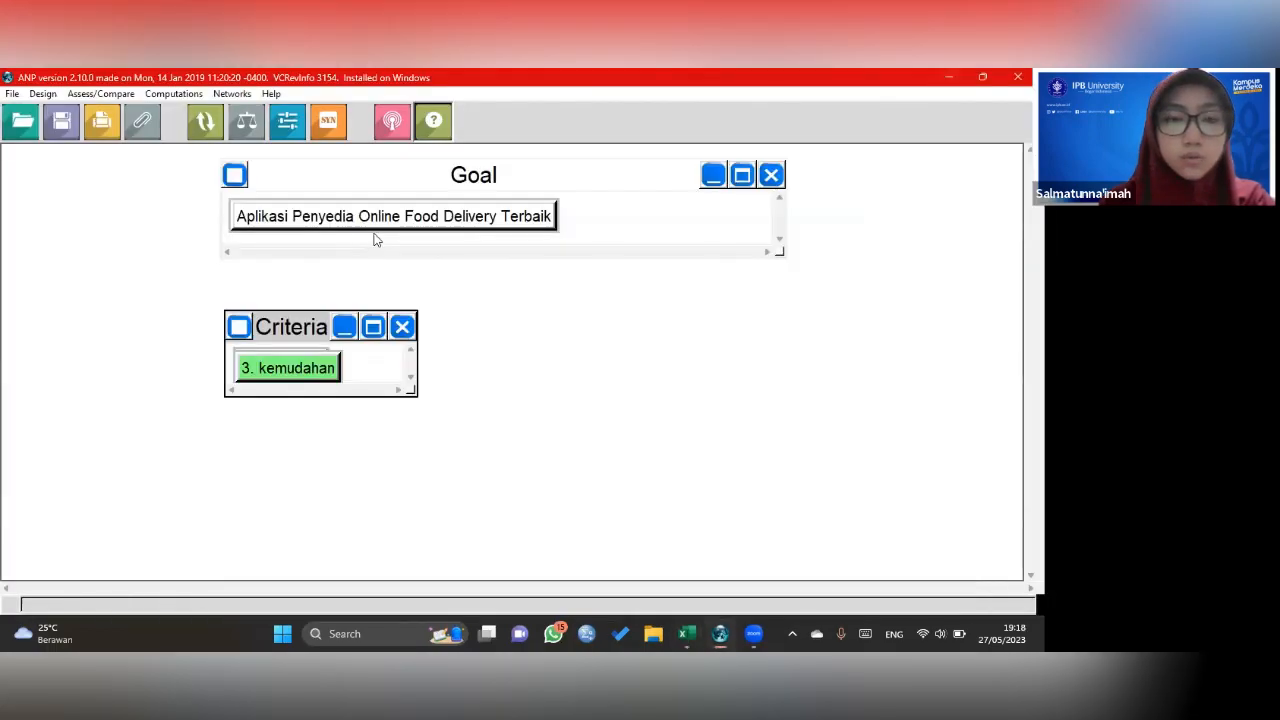
- Move the overlapping kemudahan and Merchant nodes aside in the Criteria cluster and rename the Promo node as "2. Promo"
drag(294, 368, 387, 366)
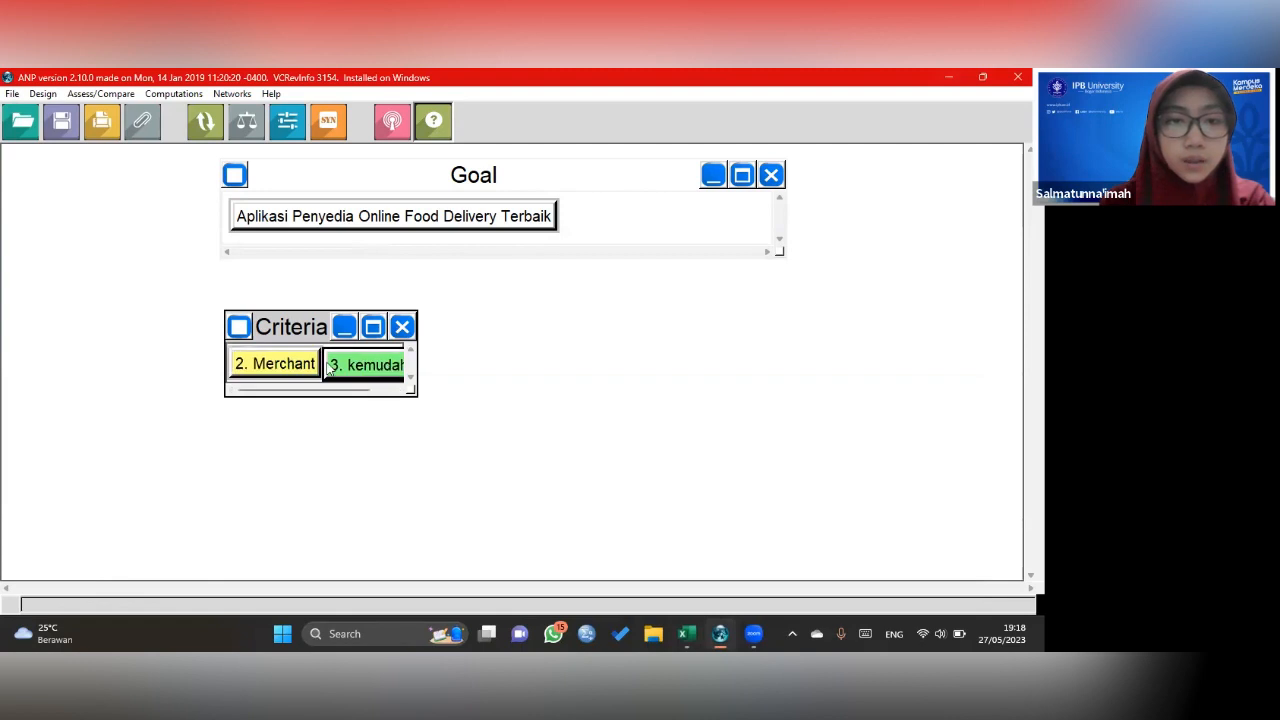
drag(308, 370, 400, 364)
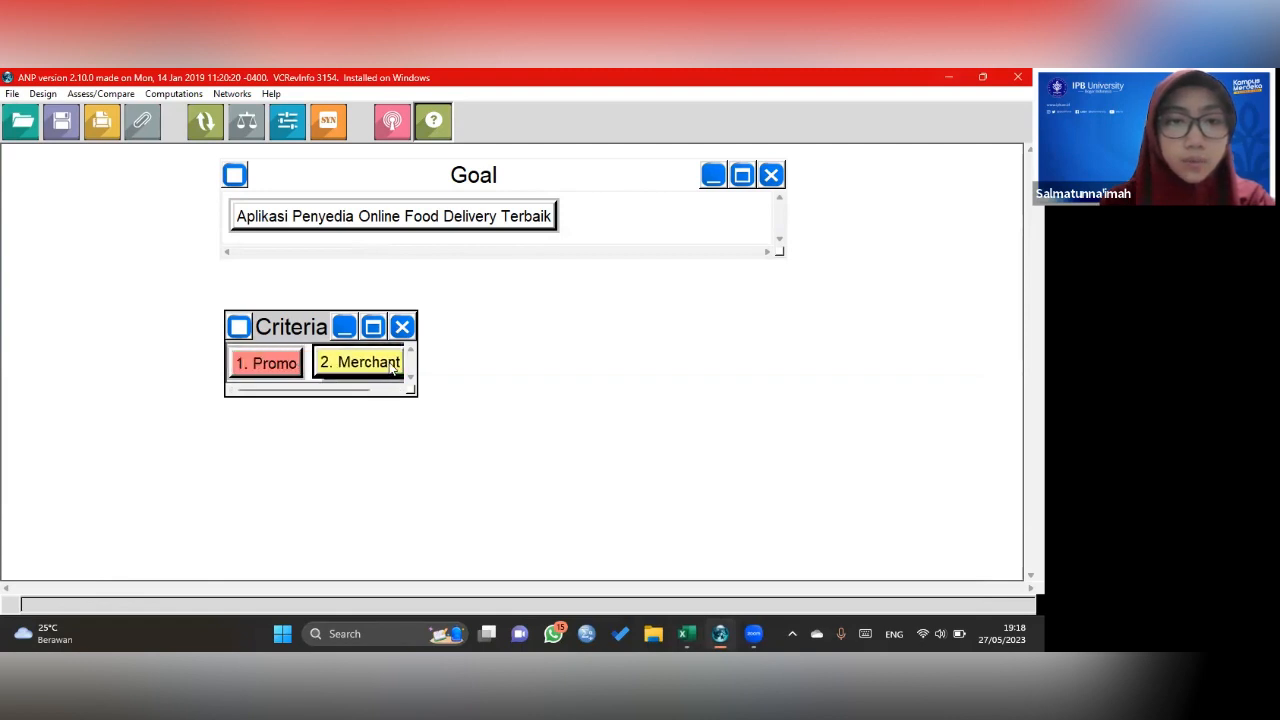
click(291, 368)
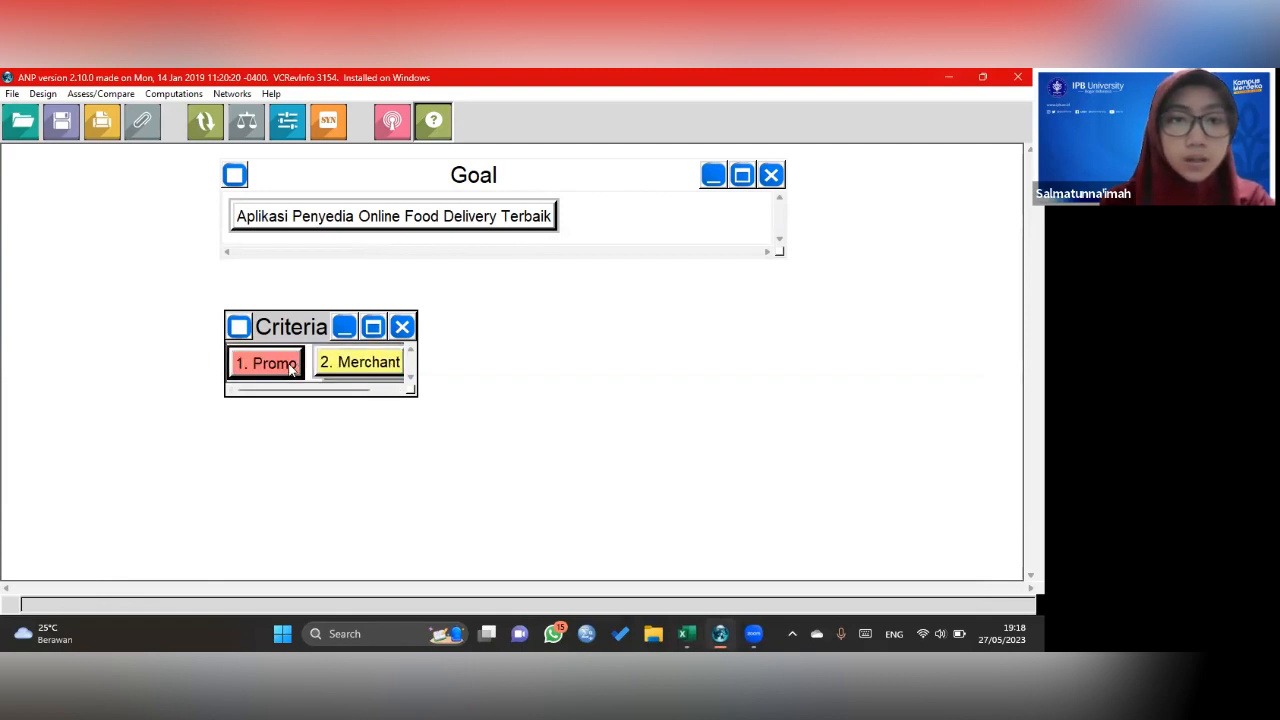
right_click(291, 368)
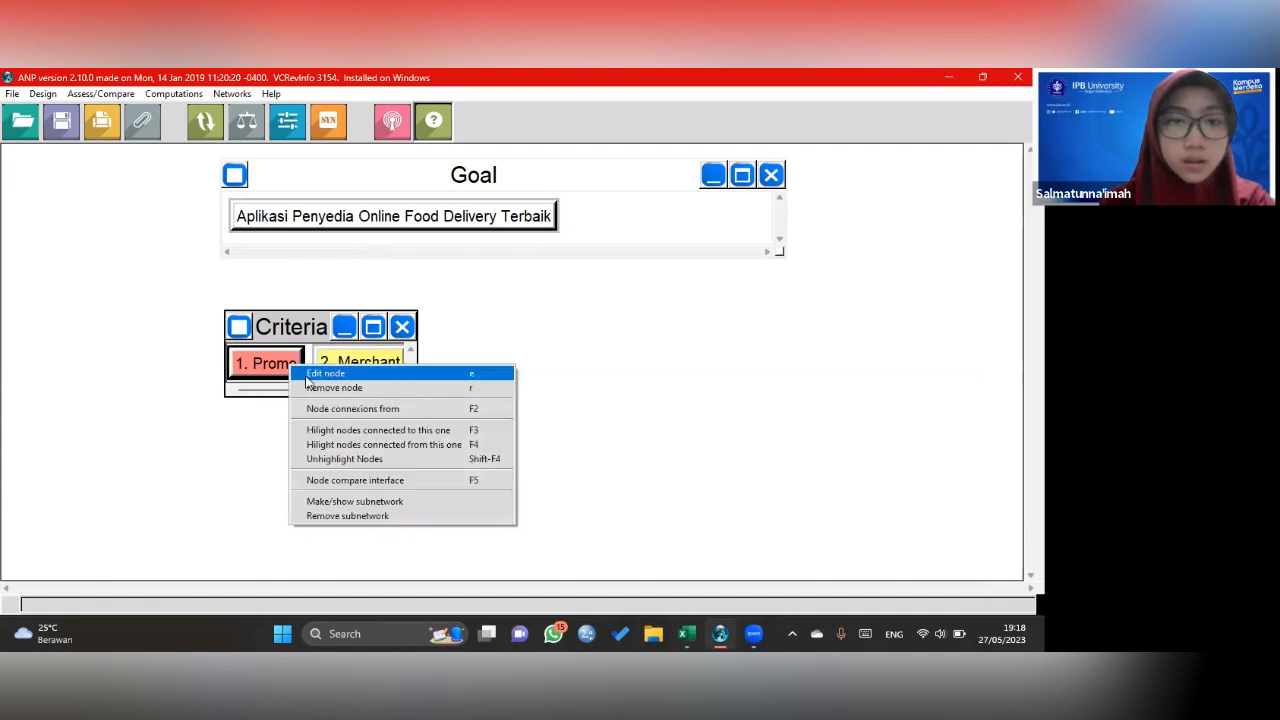
click(307, 377)
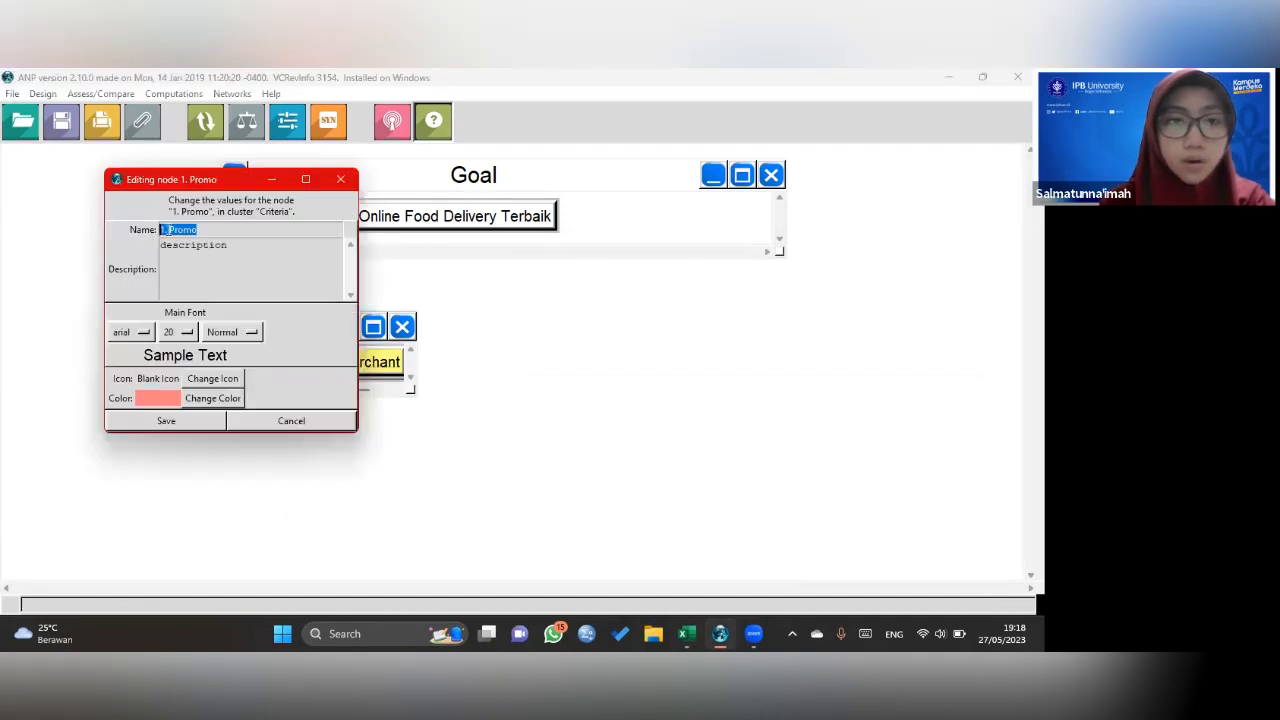
click(163, 229)
key(BackSpace)
text(2)
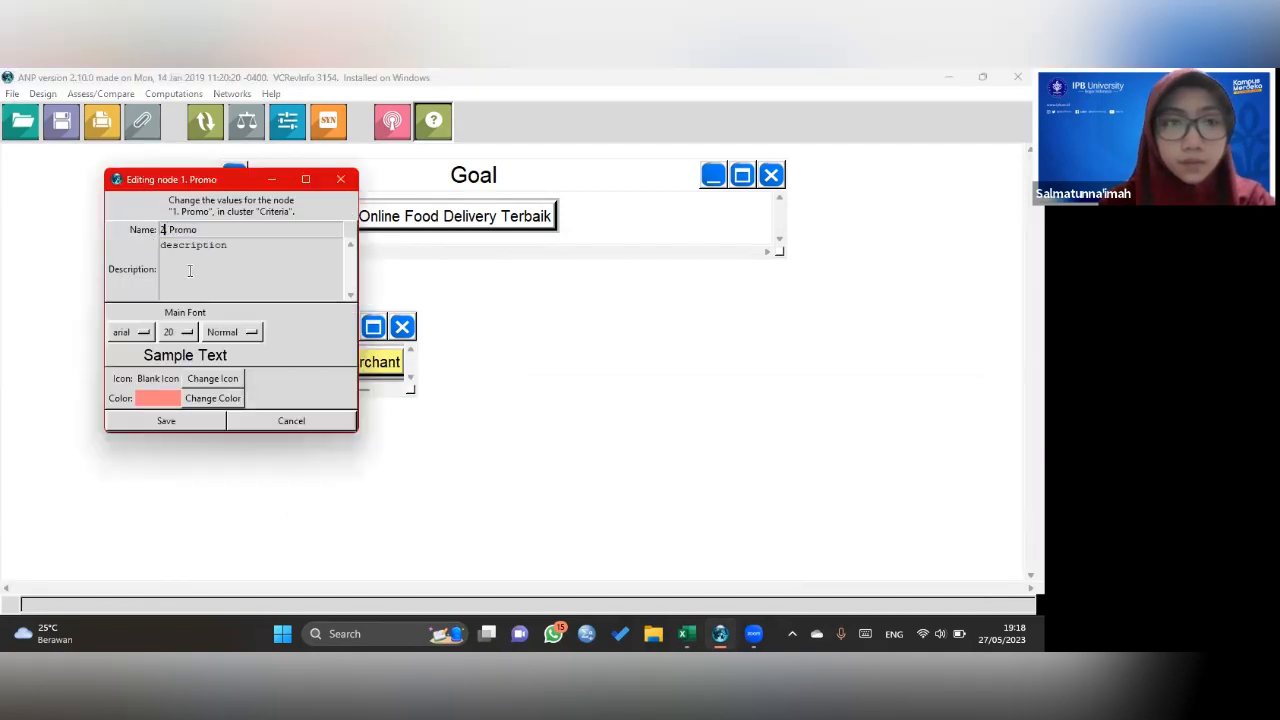
click(205, 418)
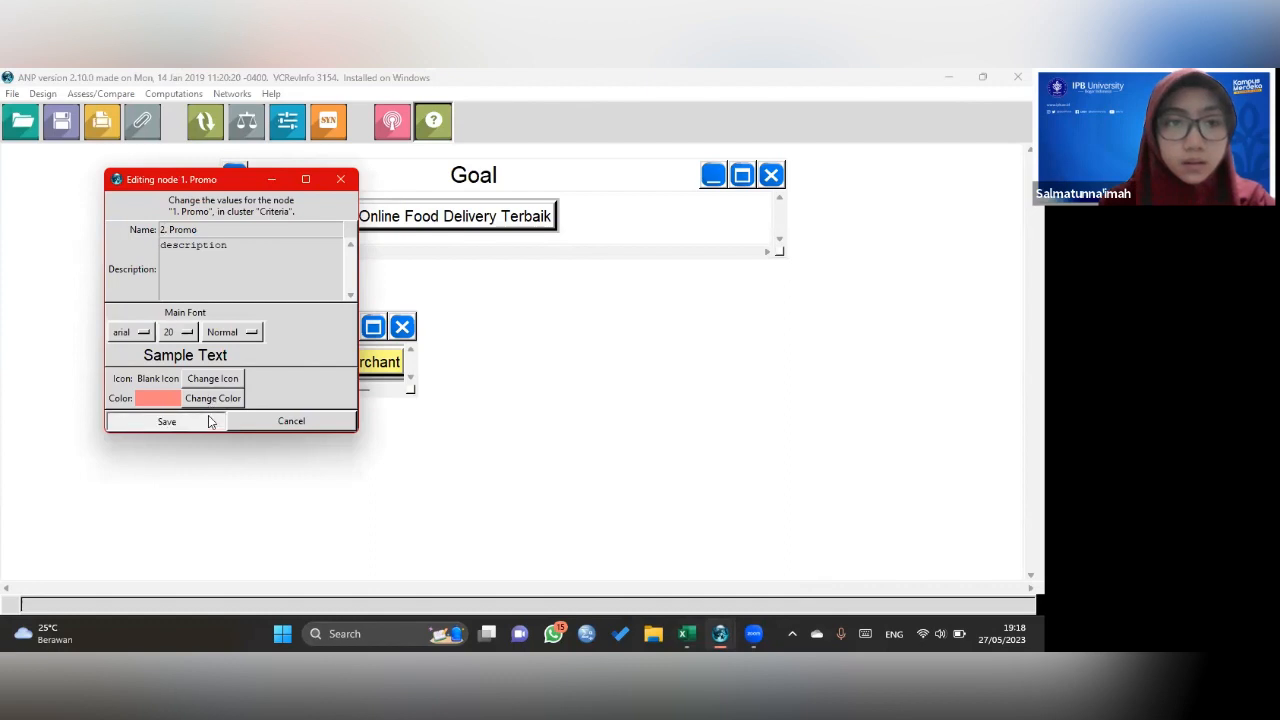
- Rename the yellow Merchant node in the Criteria cluster as "3. Merchant"
right_click(335, 366)
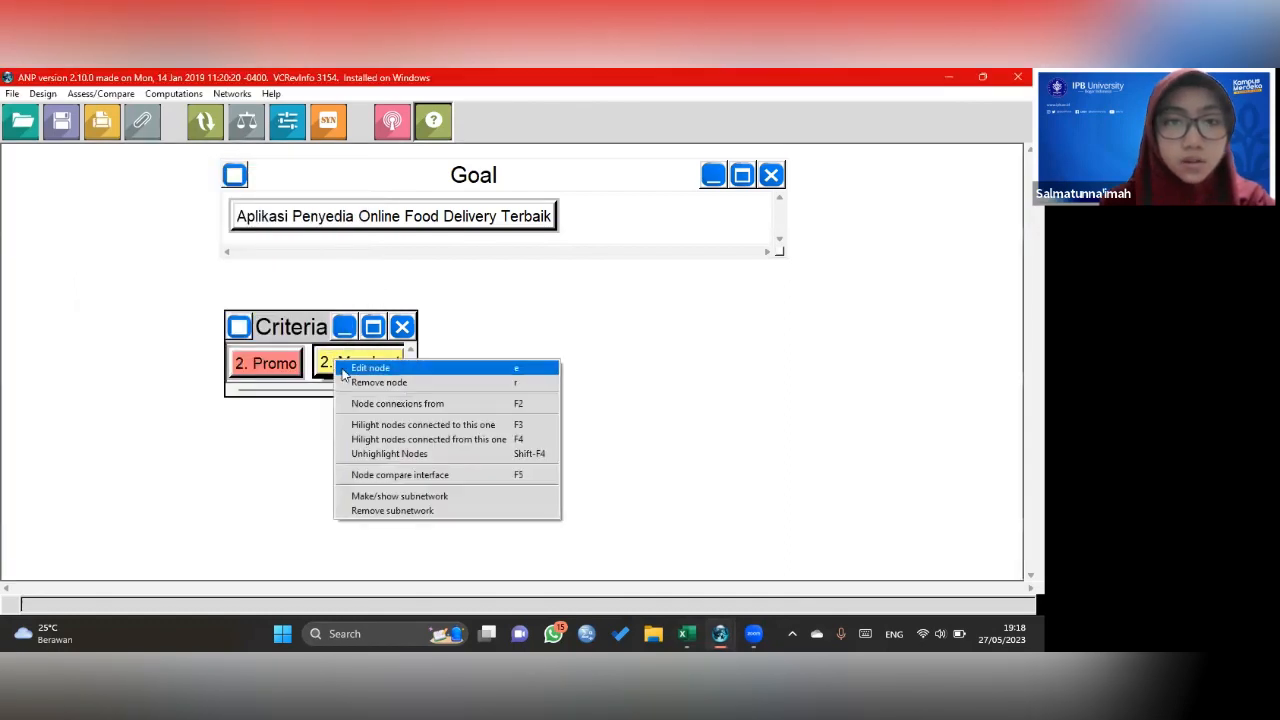
click(343, 369)
click(163, 229)
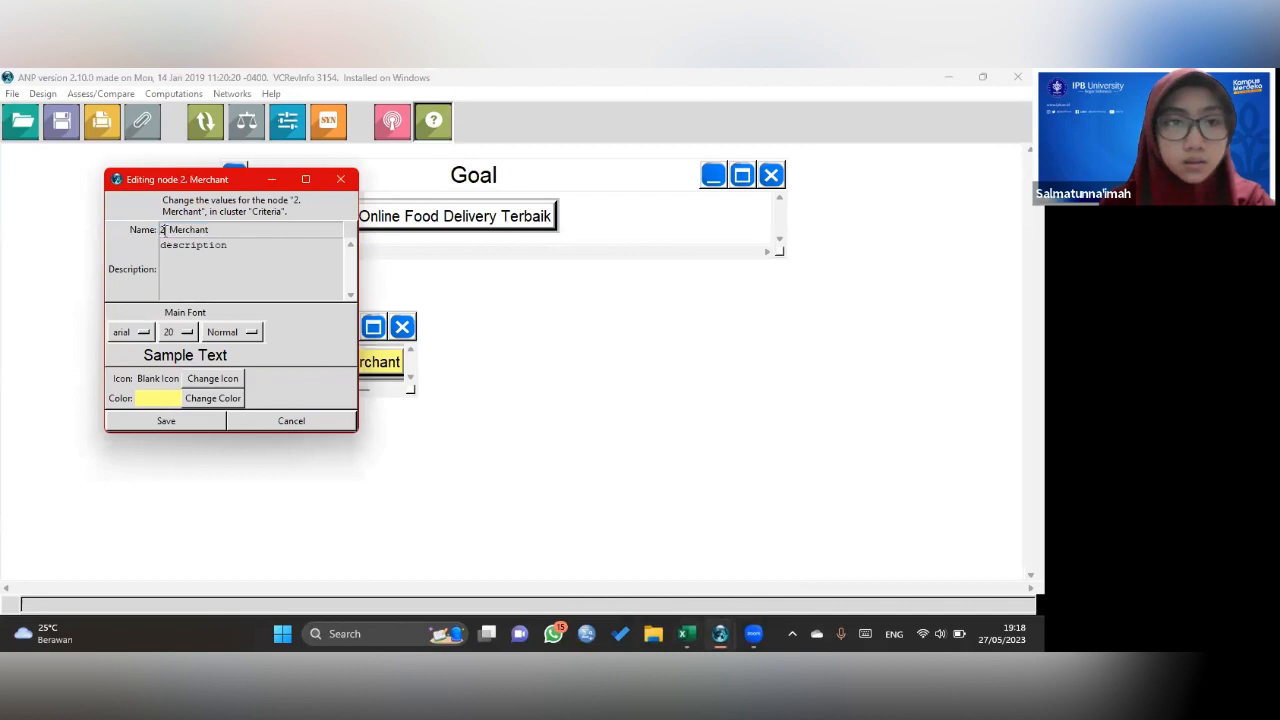
key(BackSpace)
text(3)
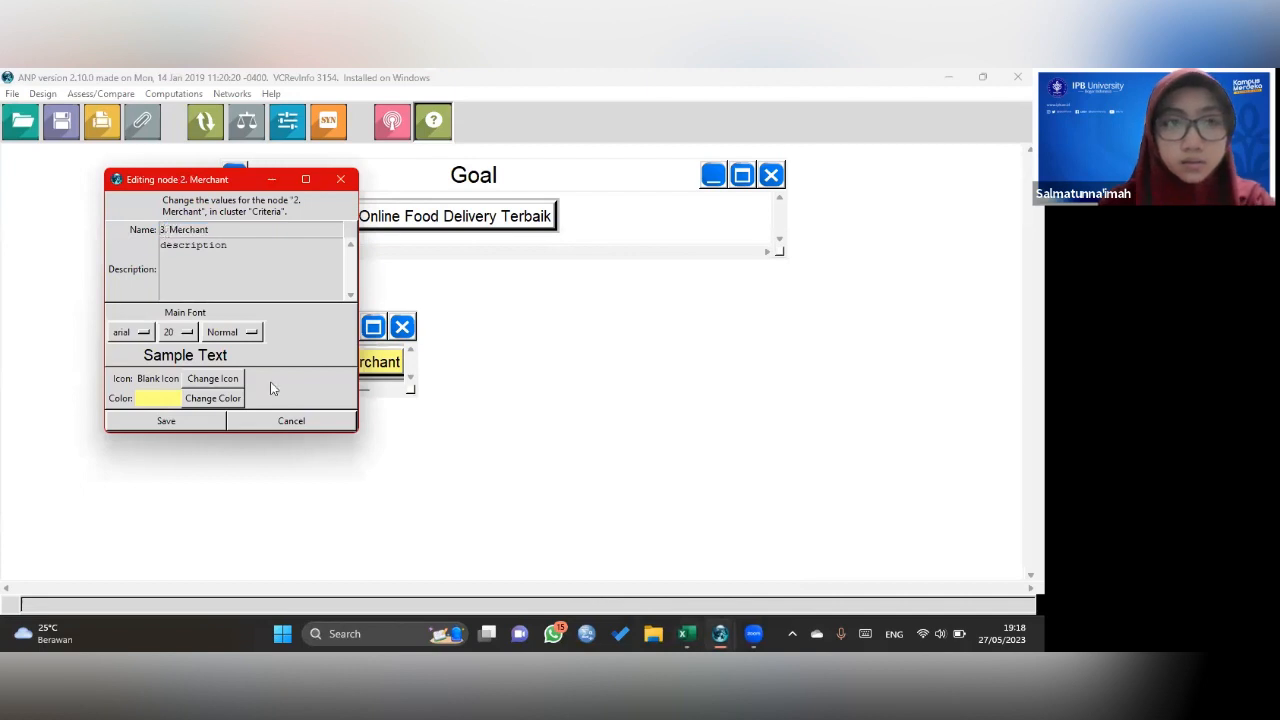
click(224, 420)
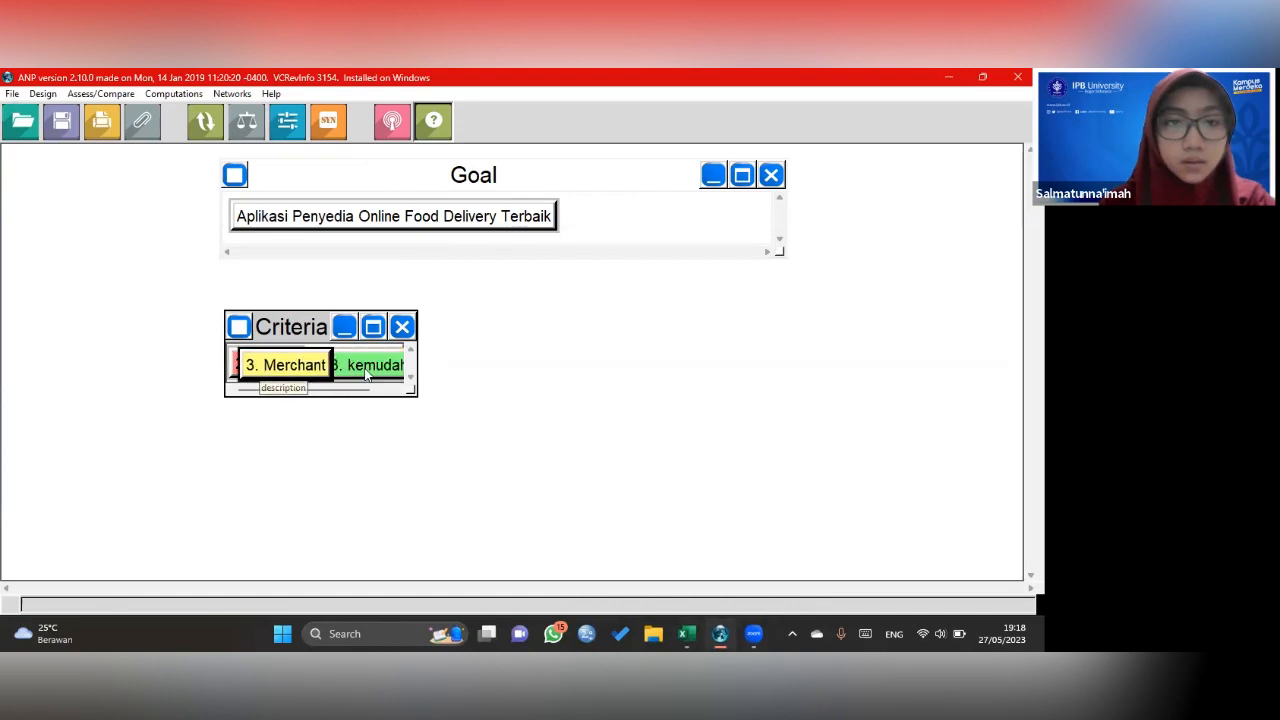
- Rename the green kemudahan node in the Criteria cluster as "4. kemudahan"
right_click(374, 372)
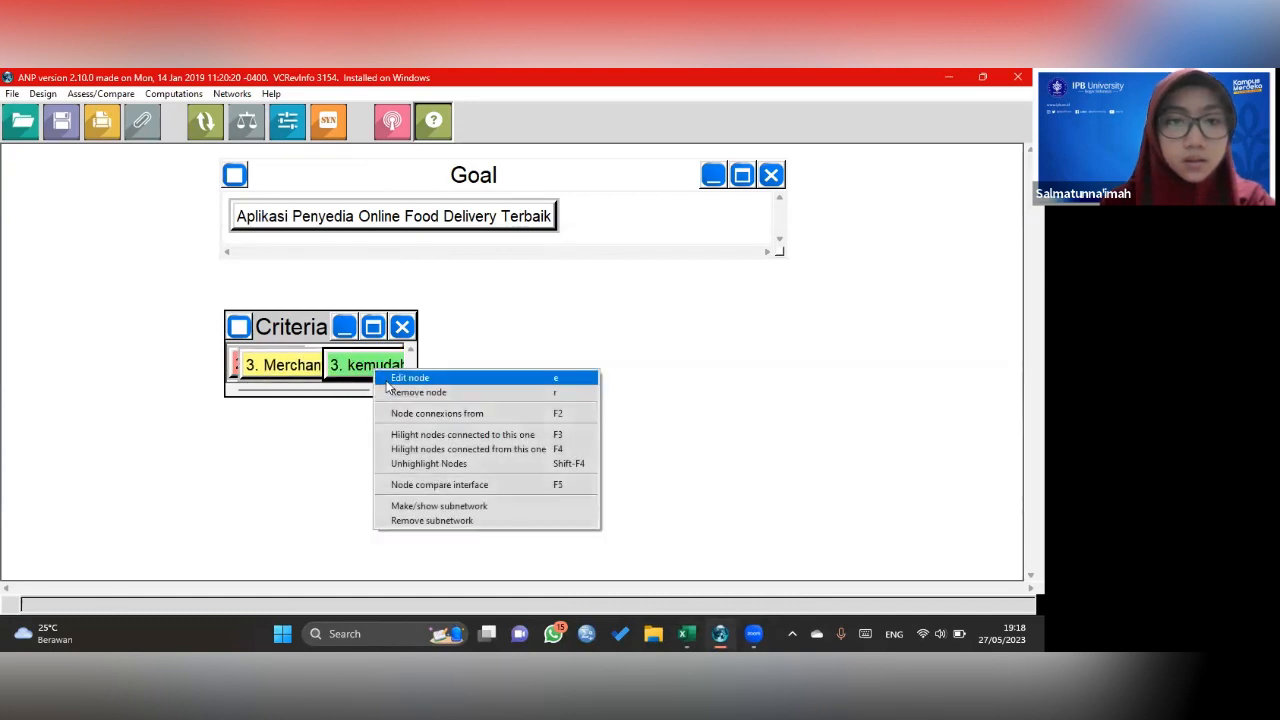
click(395, 378)
click(165, 229)
key(BackSpace)
text(4. kemudahan)
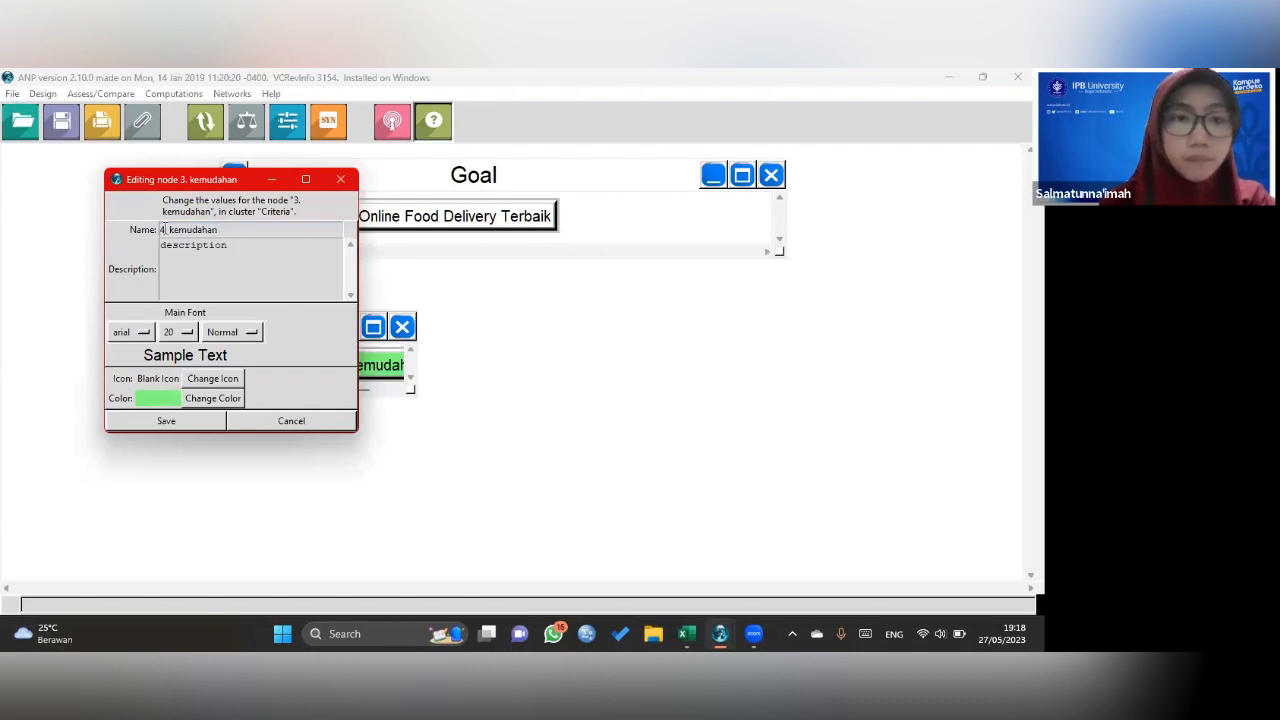
click(198, 427)
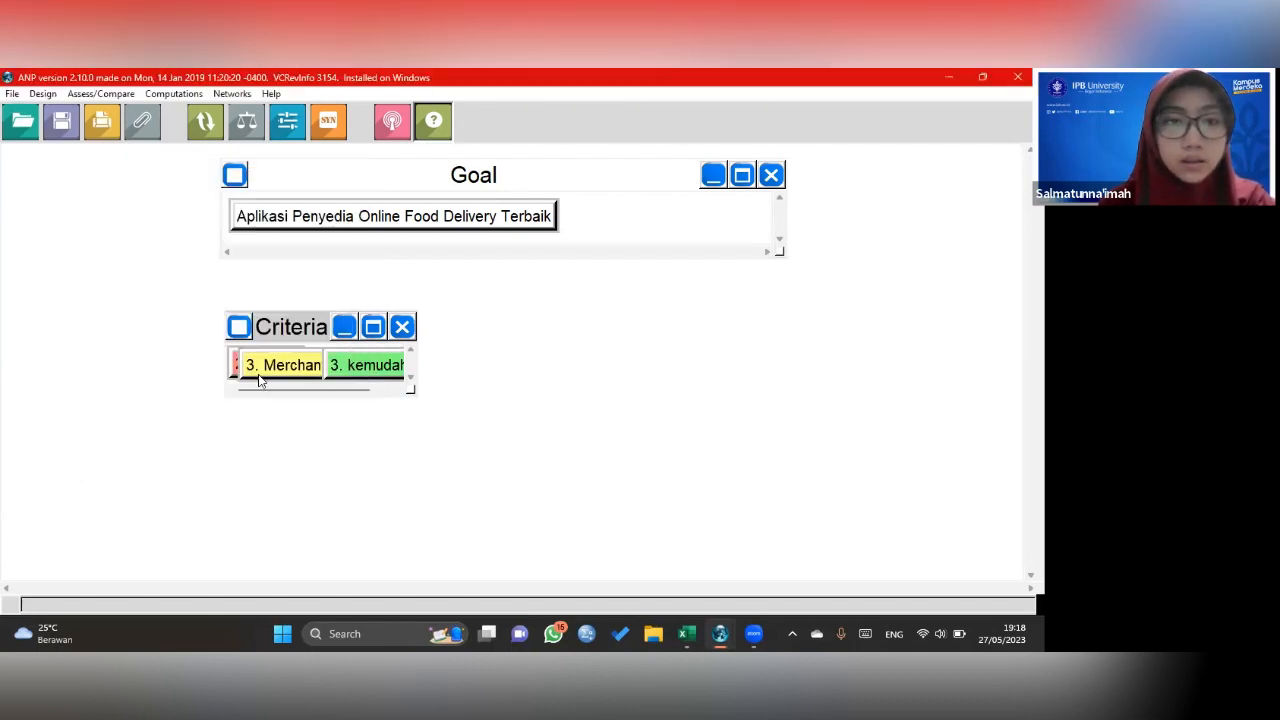
- Create a node named "1. pelayanan" in the Criteria cluster with a light cyan colour
right_click(264, 368)
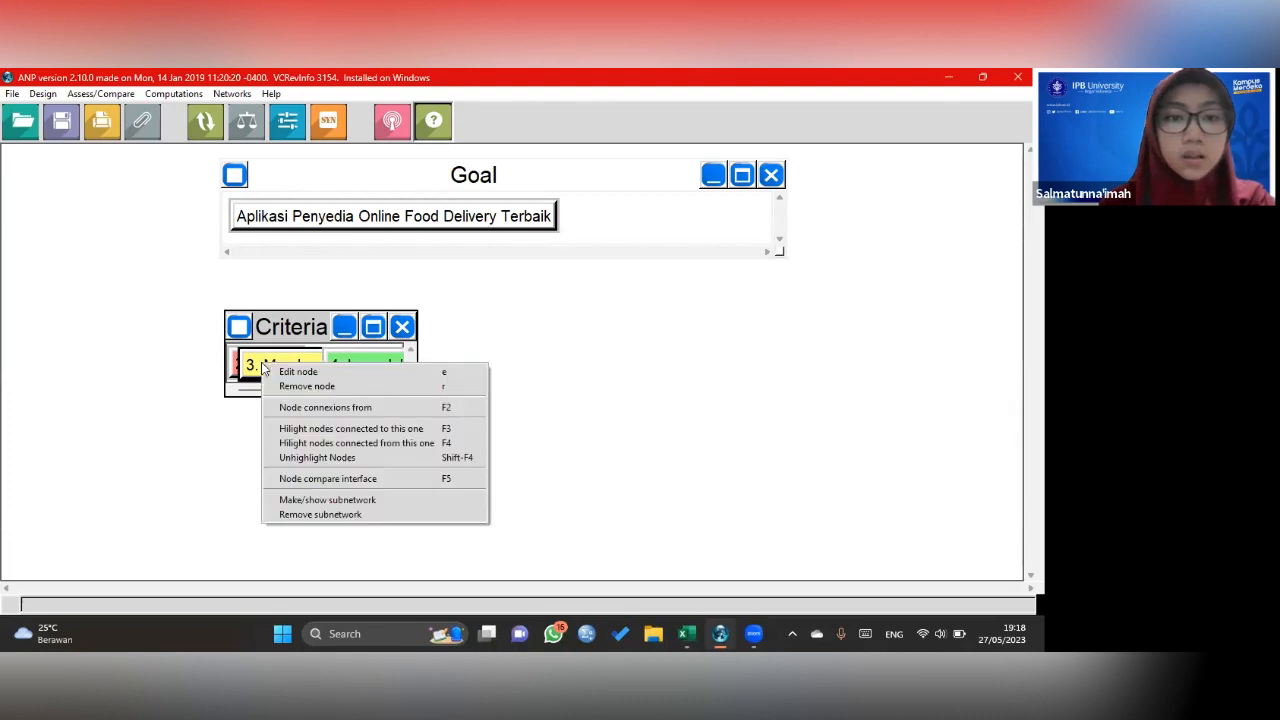
right_click(264, 331)
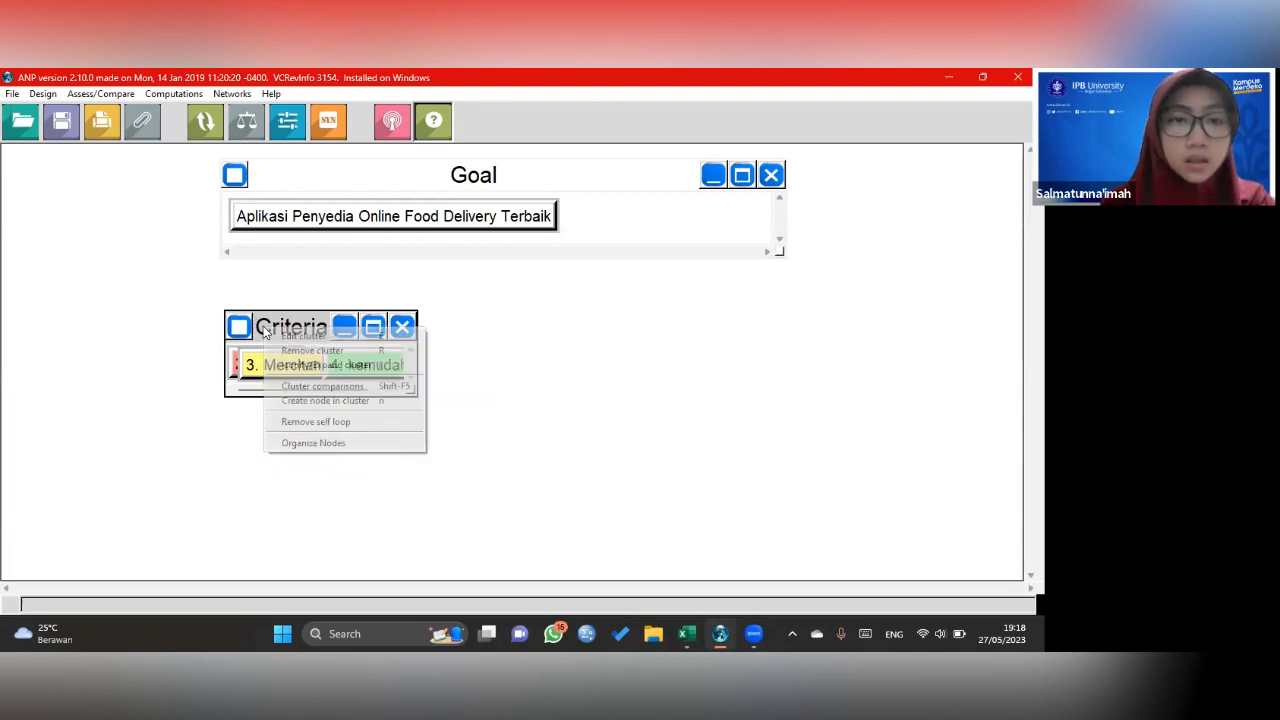
click(303, 401)
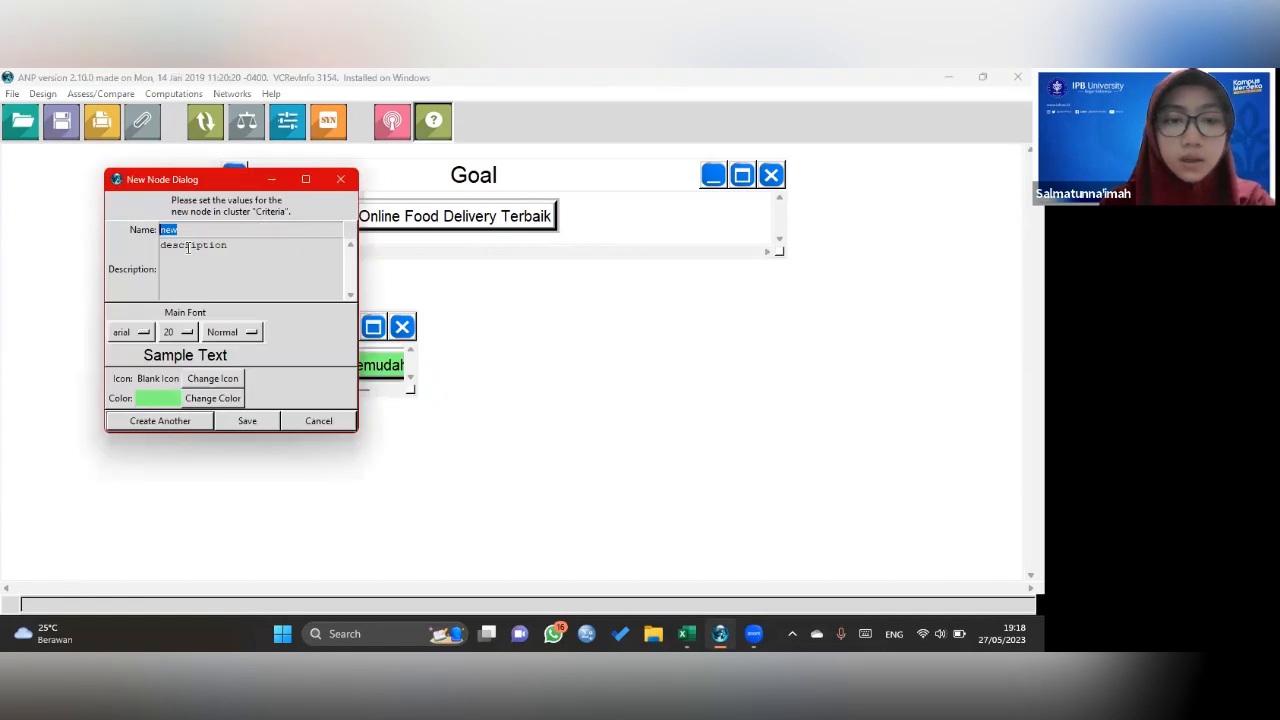
text(1. pelaya)
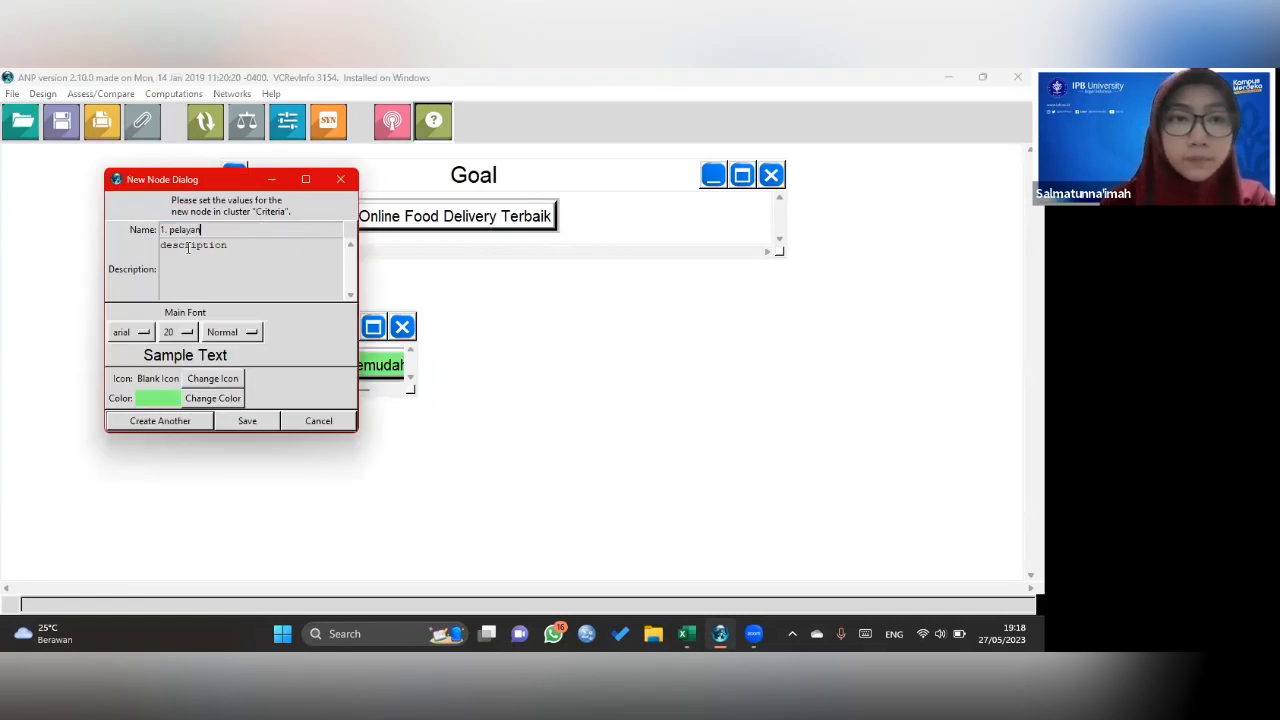
text(n)
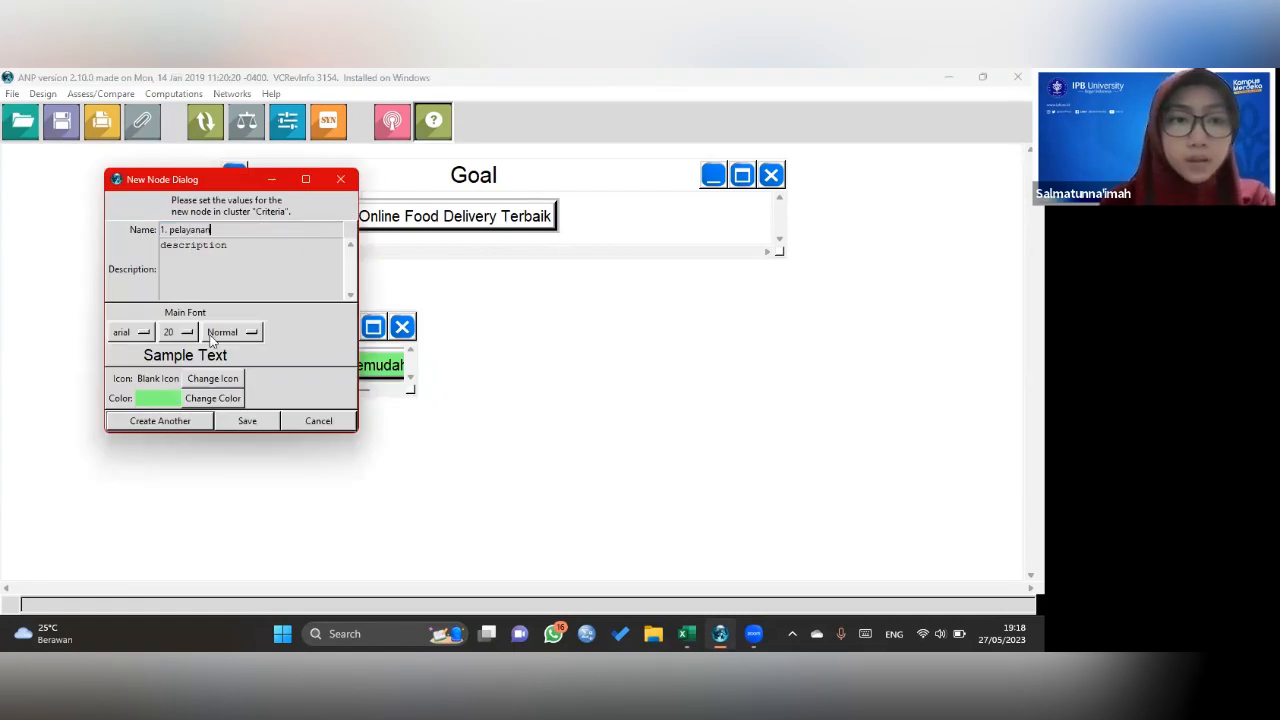
click(211, 401)
click(203, 236)
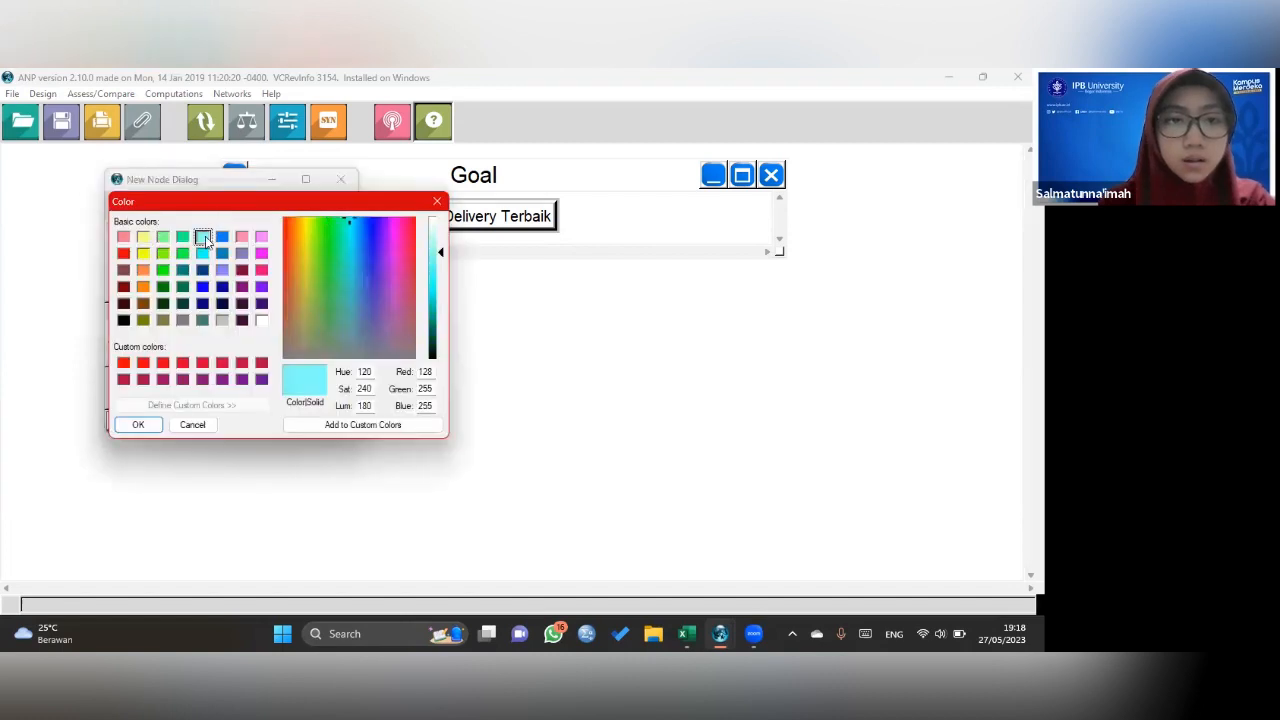
click(155, 427)
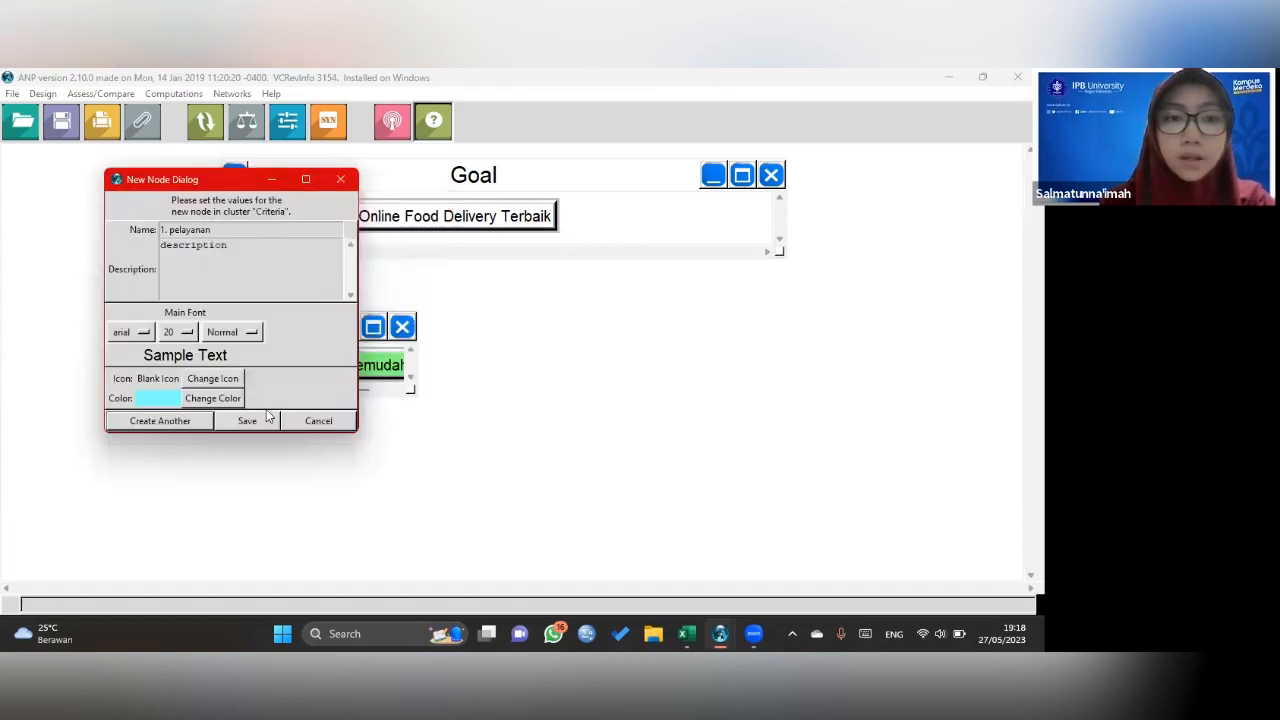
click(246, 421)
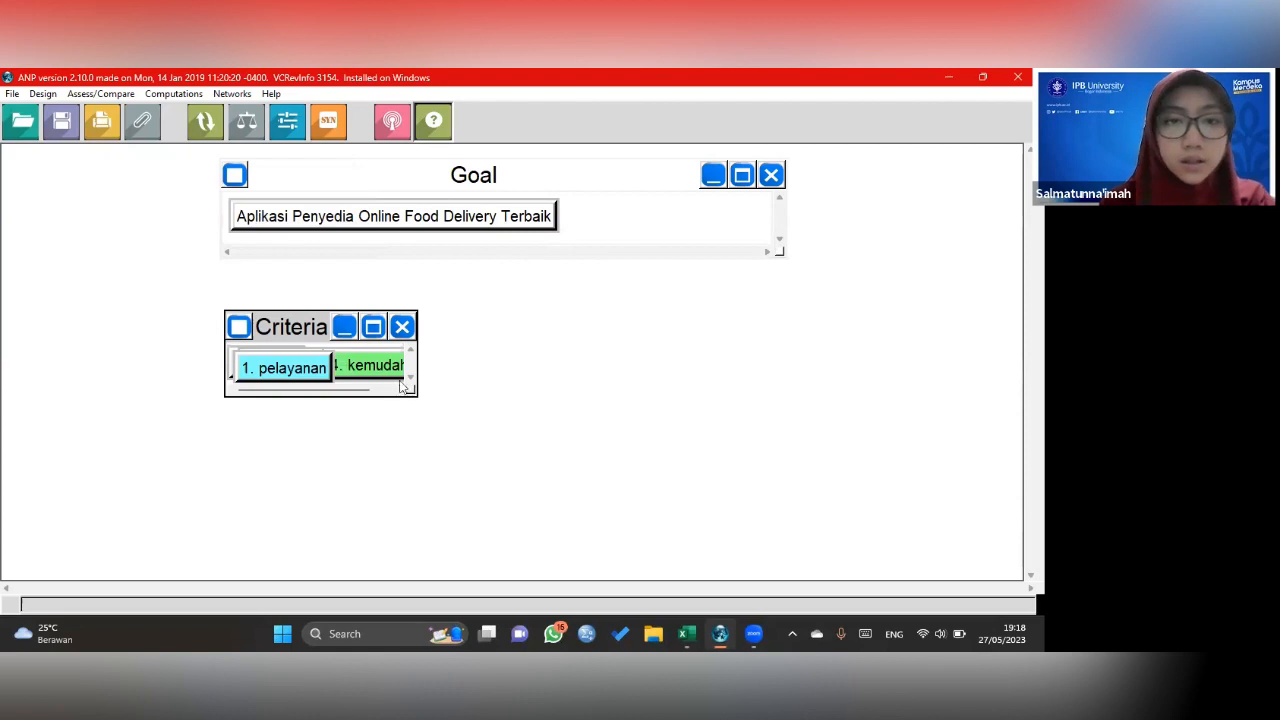
- Widen the Criteria cluster and organize its nodes horizontally
drag(413, 397, 780, 380)
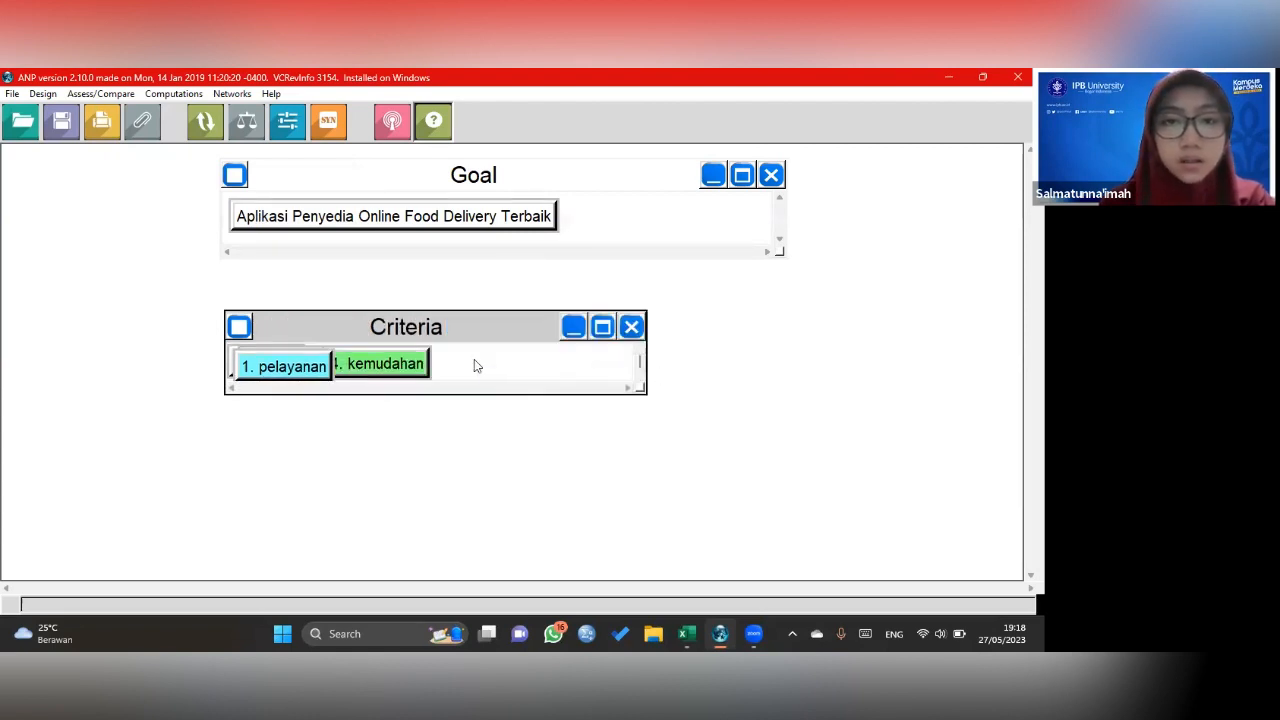
right_click(476, 366)
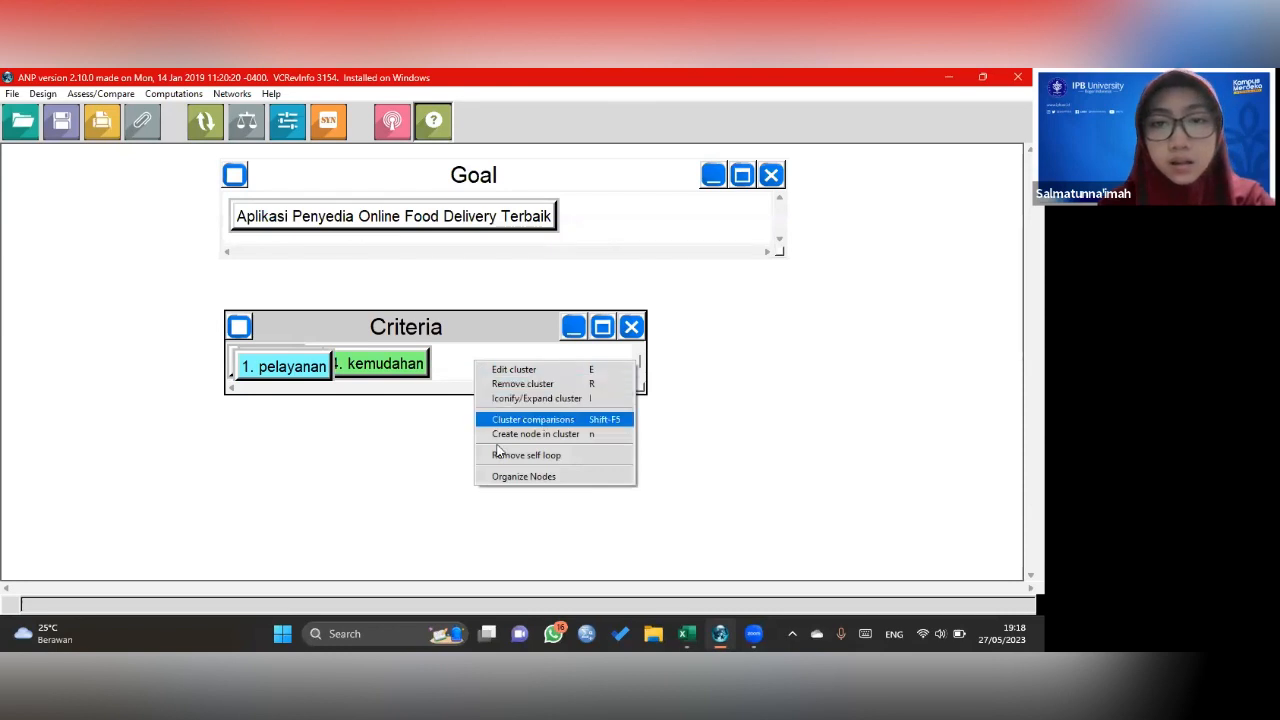
click(505, 476)
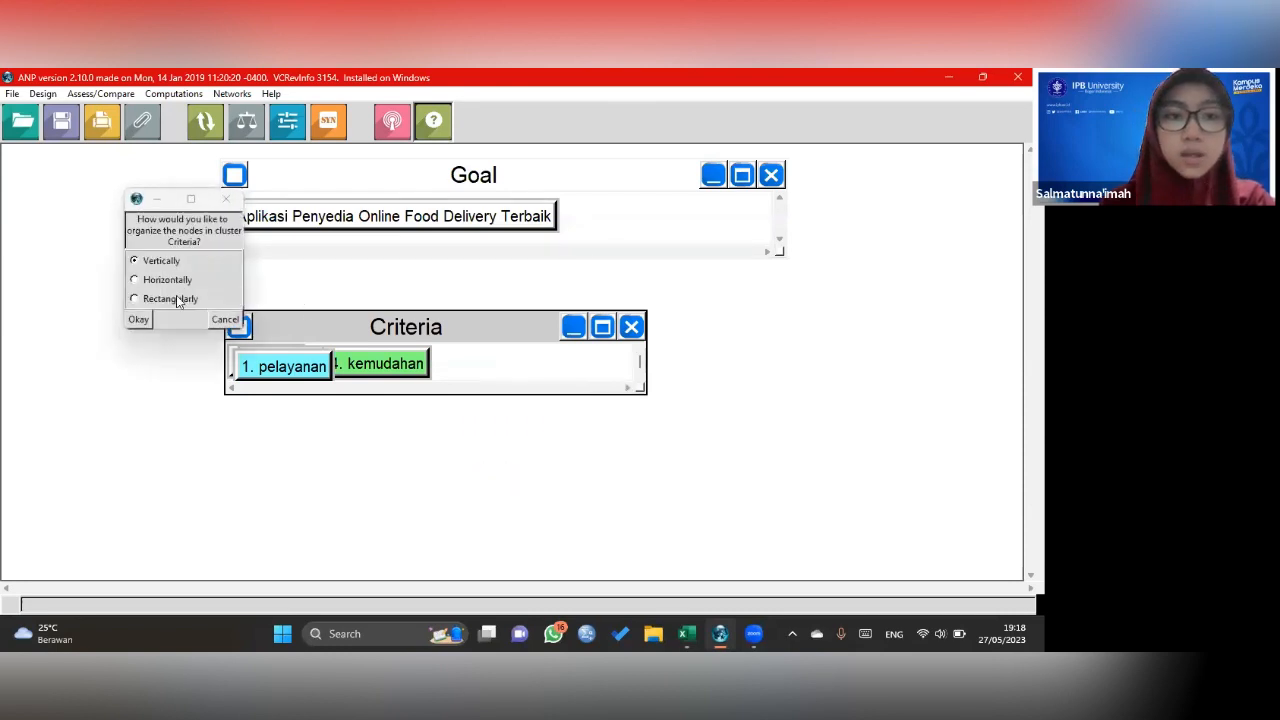
click(159, 281)
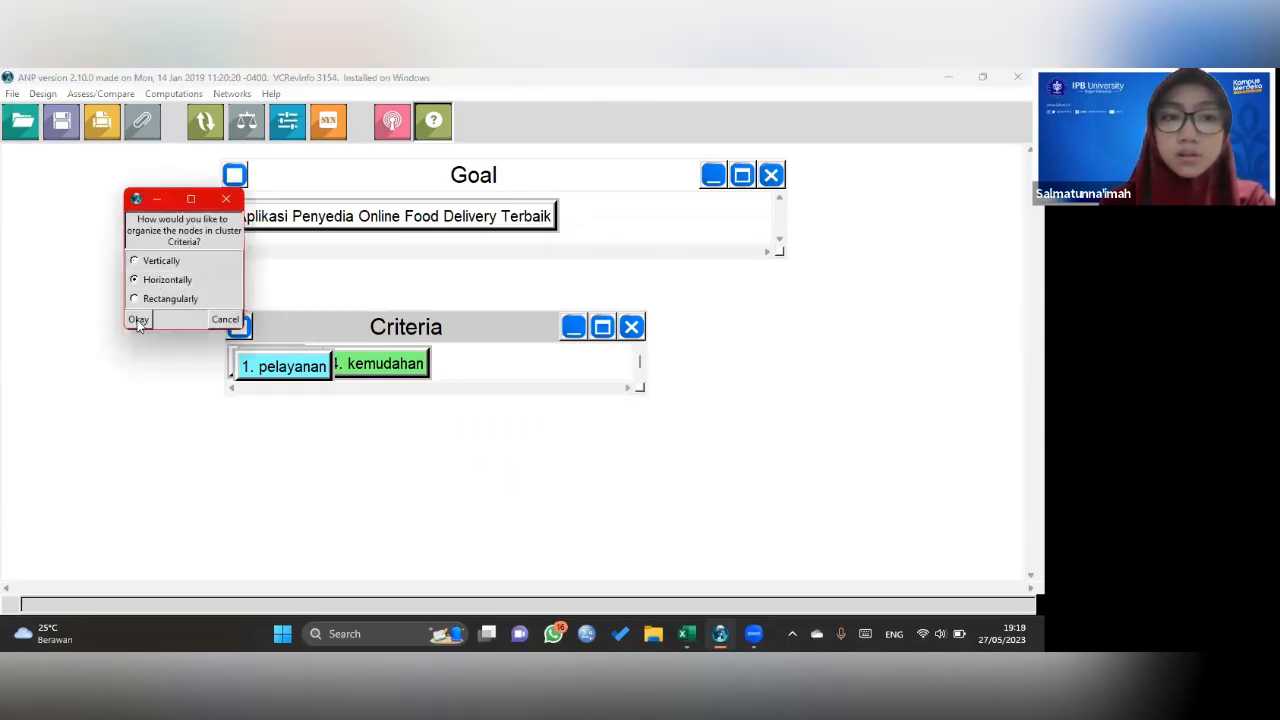
click(139, 320)
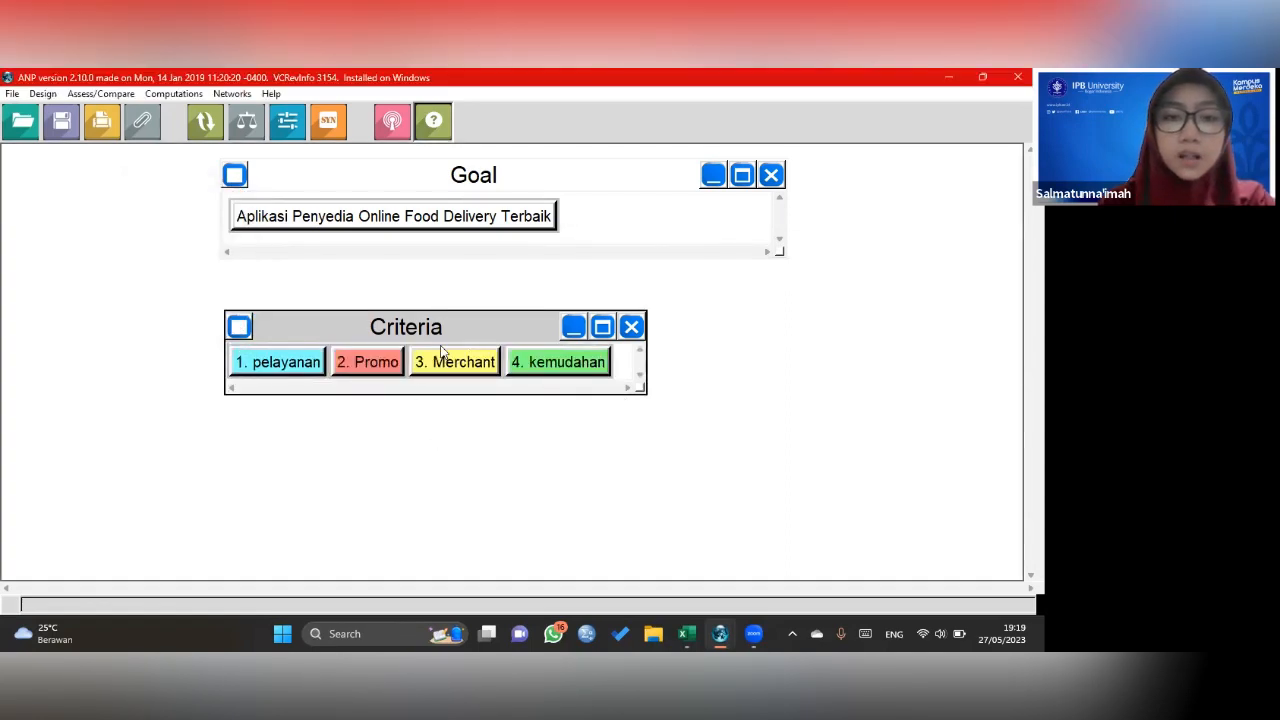
- Create a cluster named "Alternative" and place it below the Criteria cluster
click(47, 95)
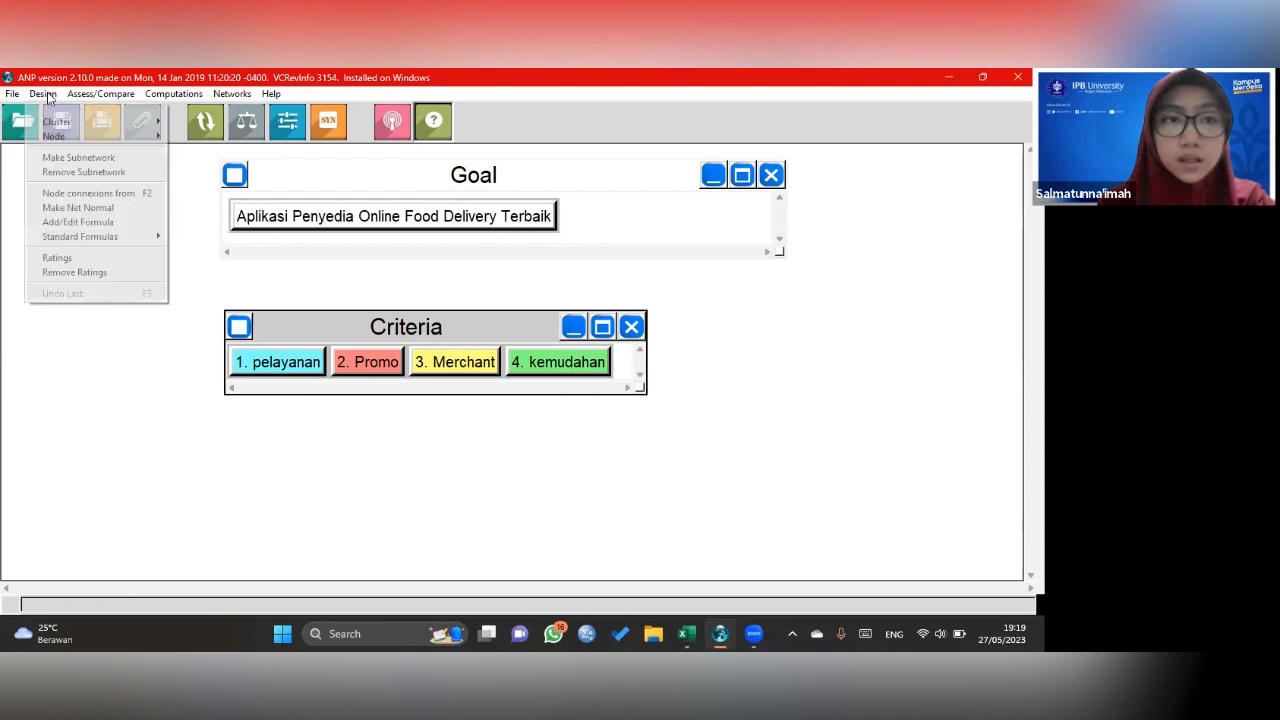
mouse_move(50, 123)
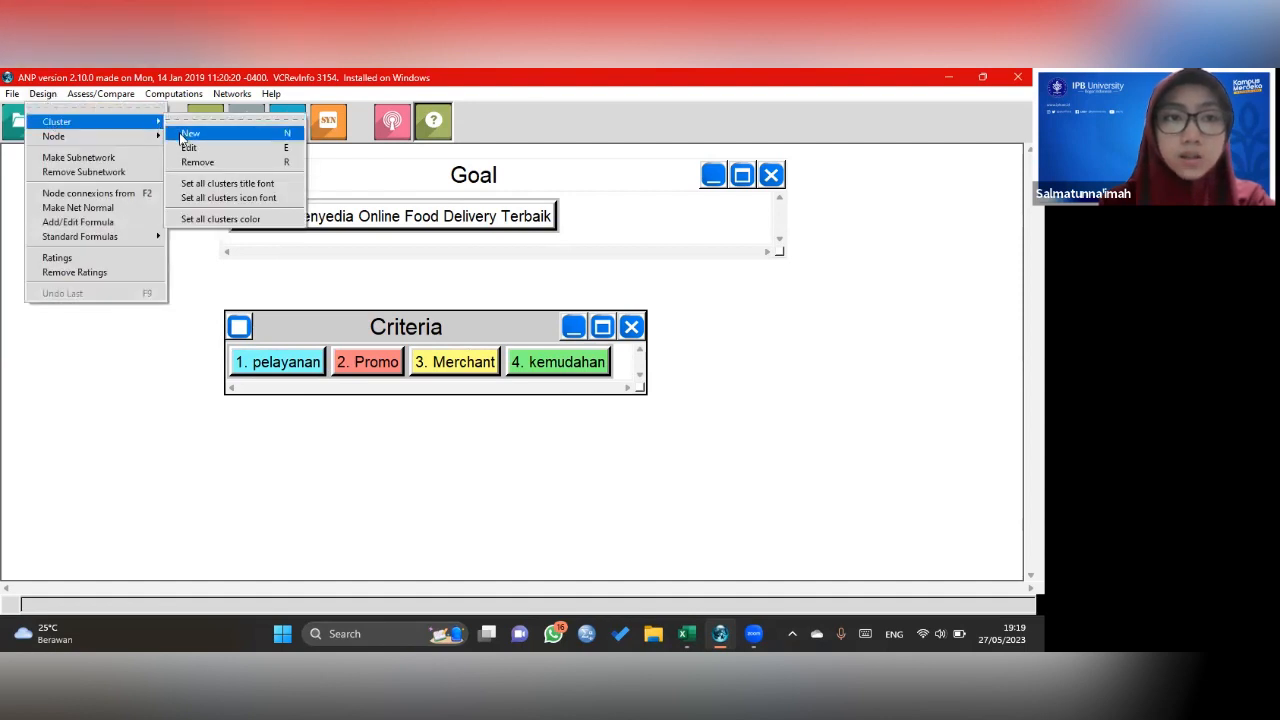
click(184, 135)
text(A)
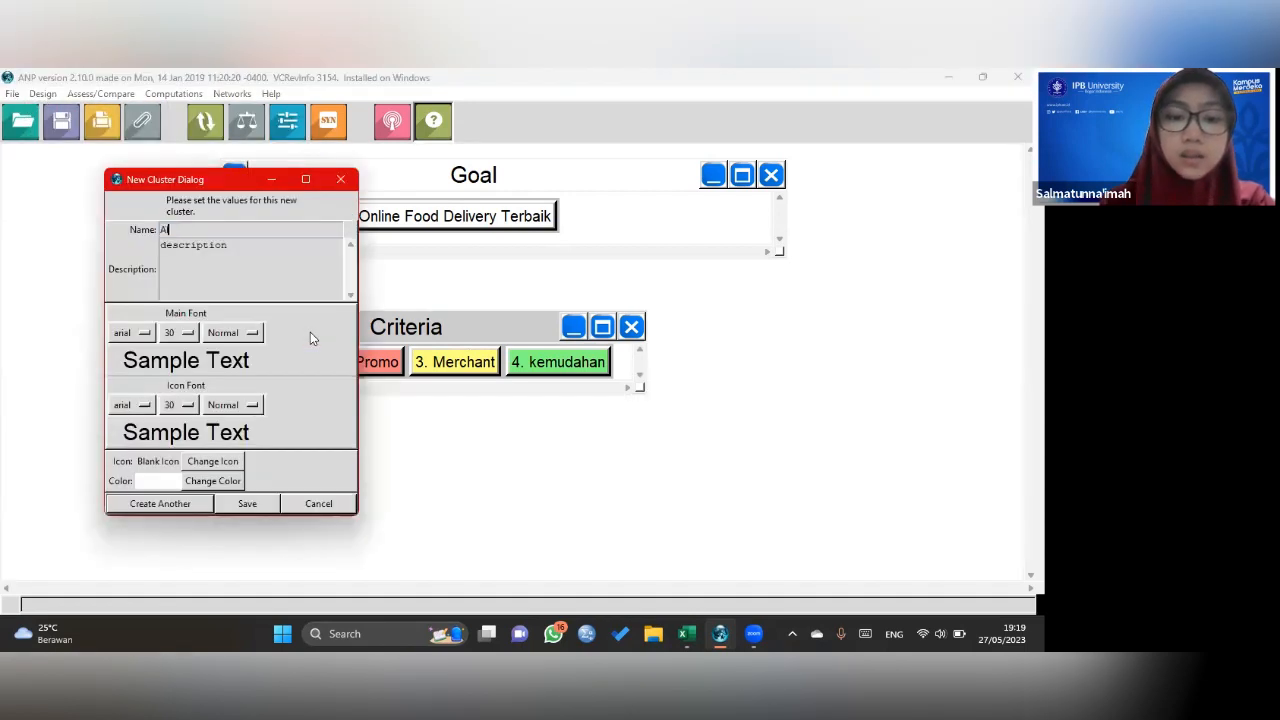
text(lternative)
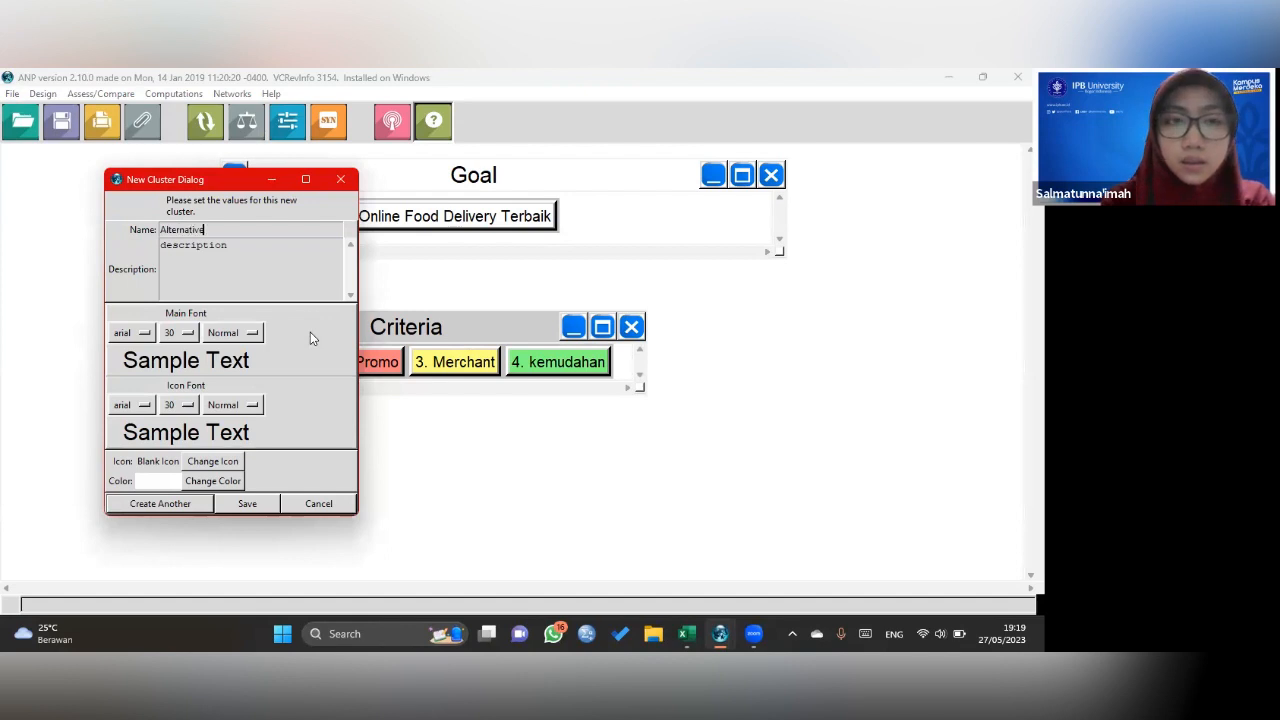
click(242, 504)
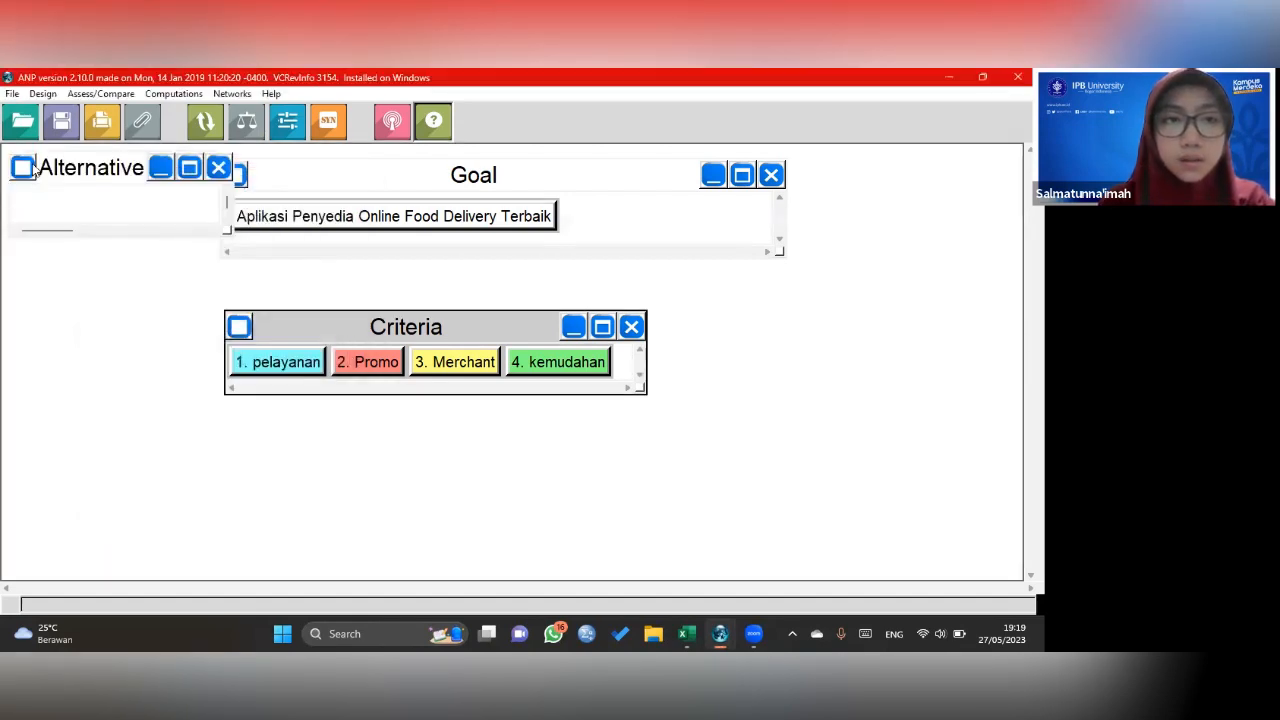
drag(34, 168, 305, 462)
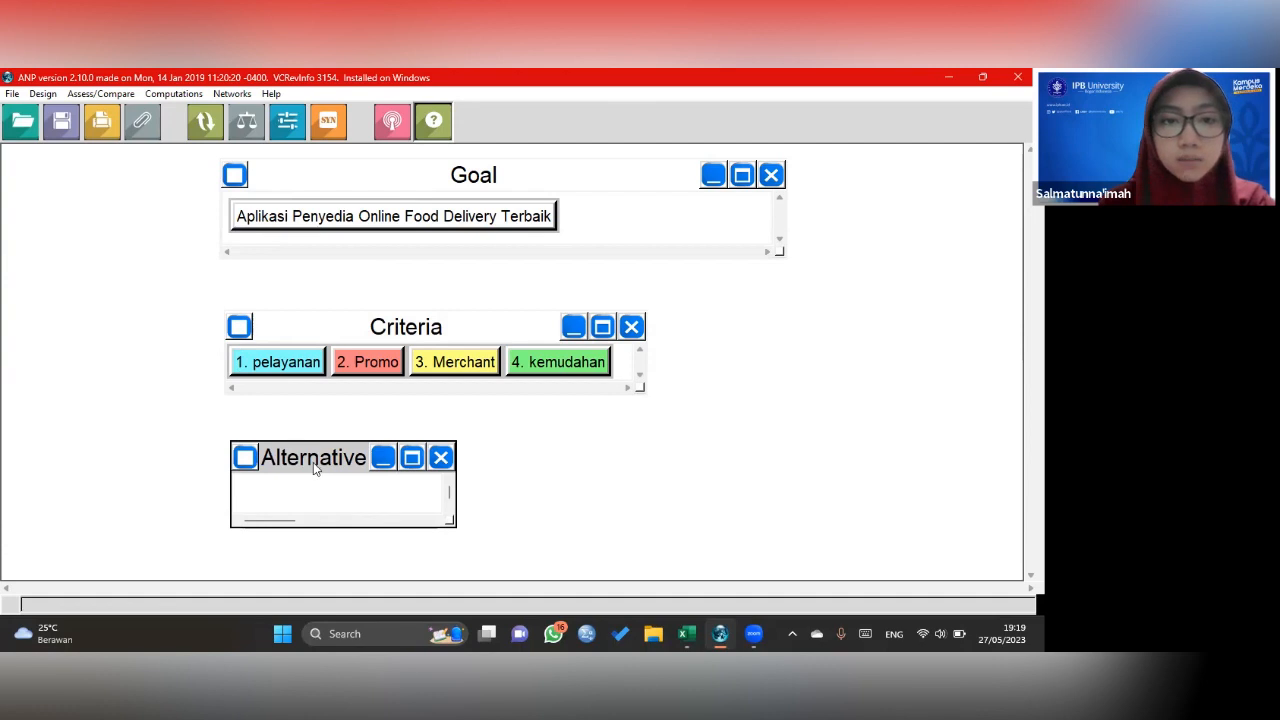
- Create a node named "1. Gofood" in the Alternative cluster with a red colour
right_click(315, 464)
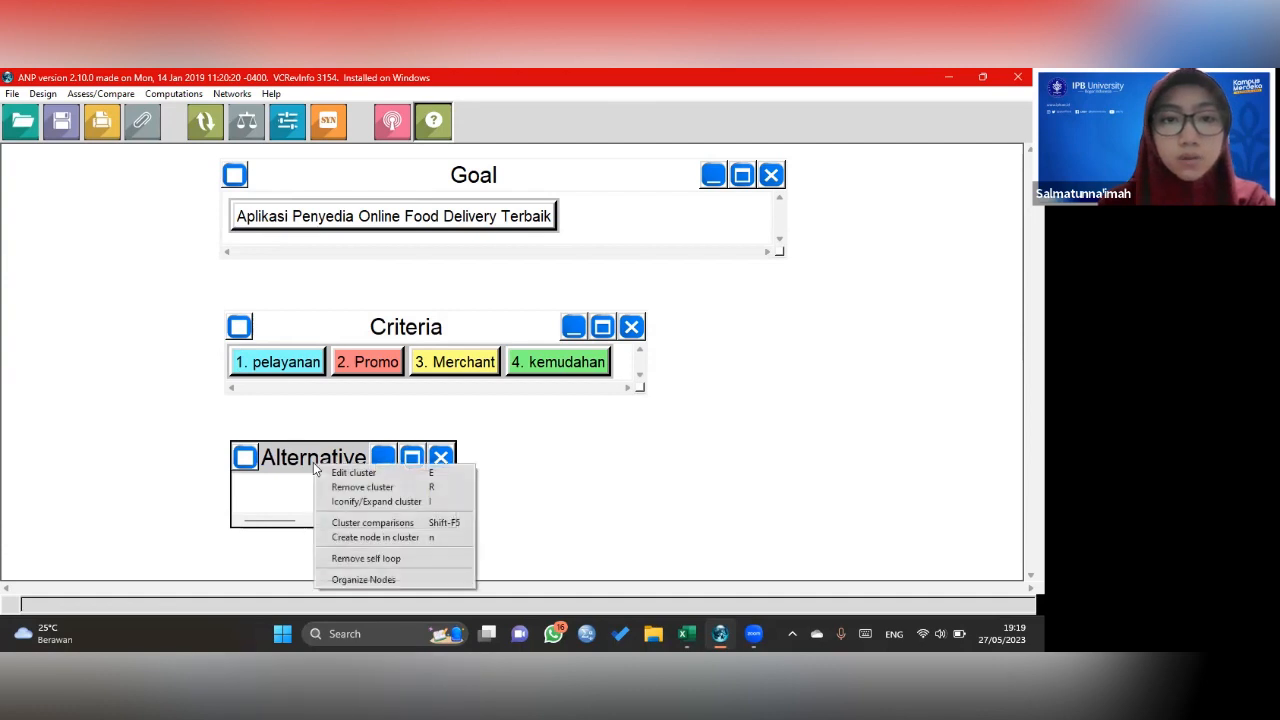
click(340, 537)
text(1. Gofood)
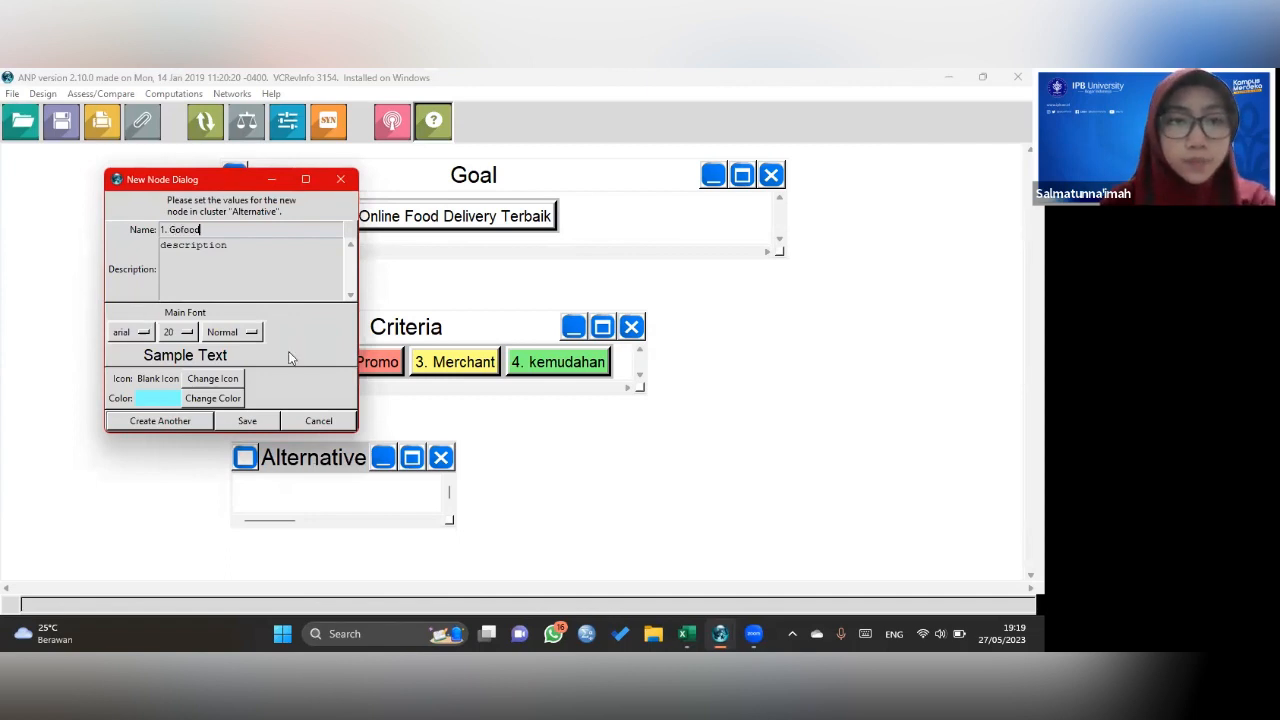
click(226, 399)
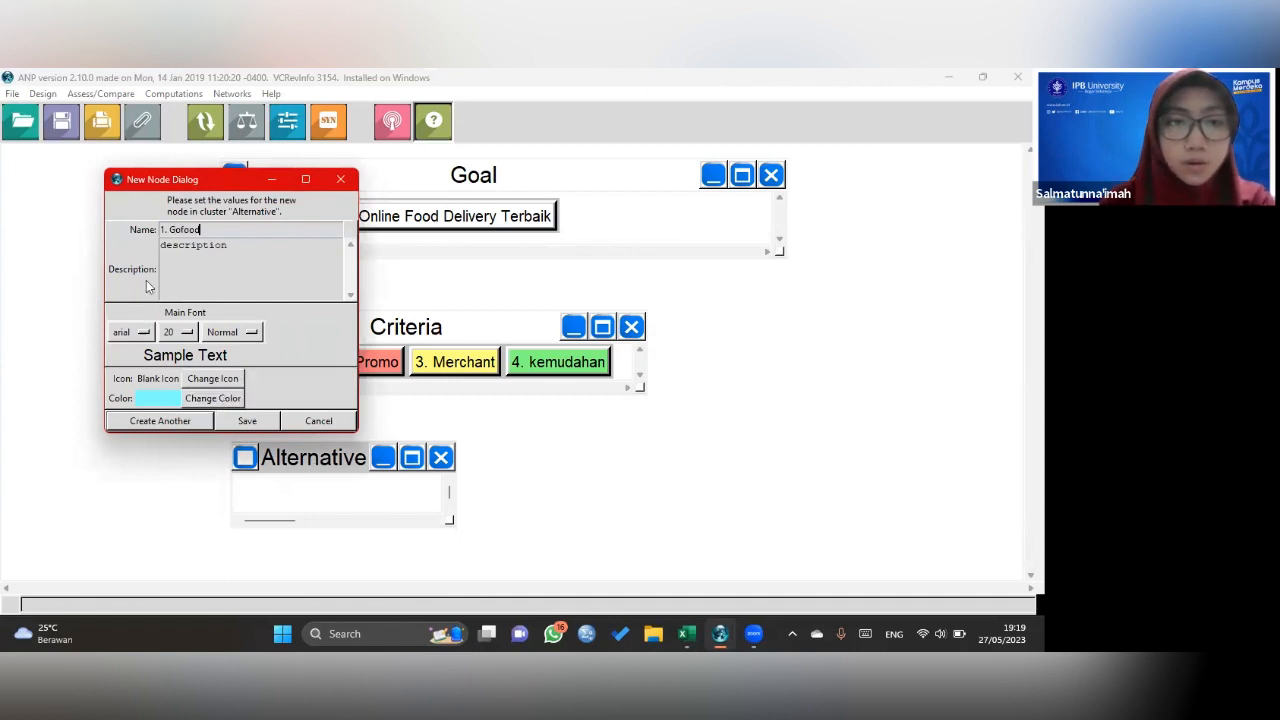
click(123, 253)
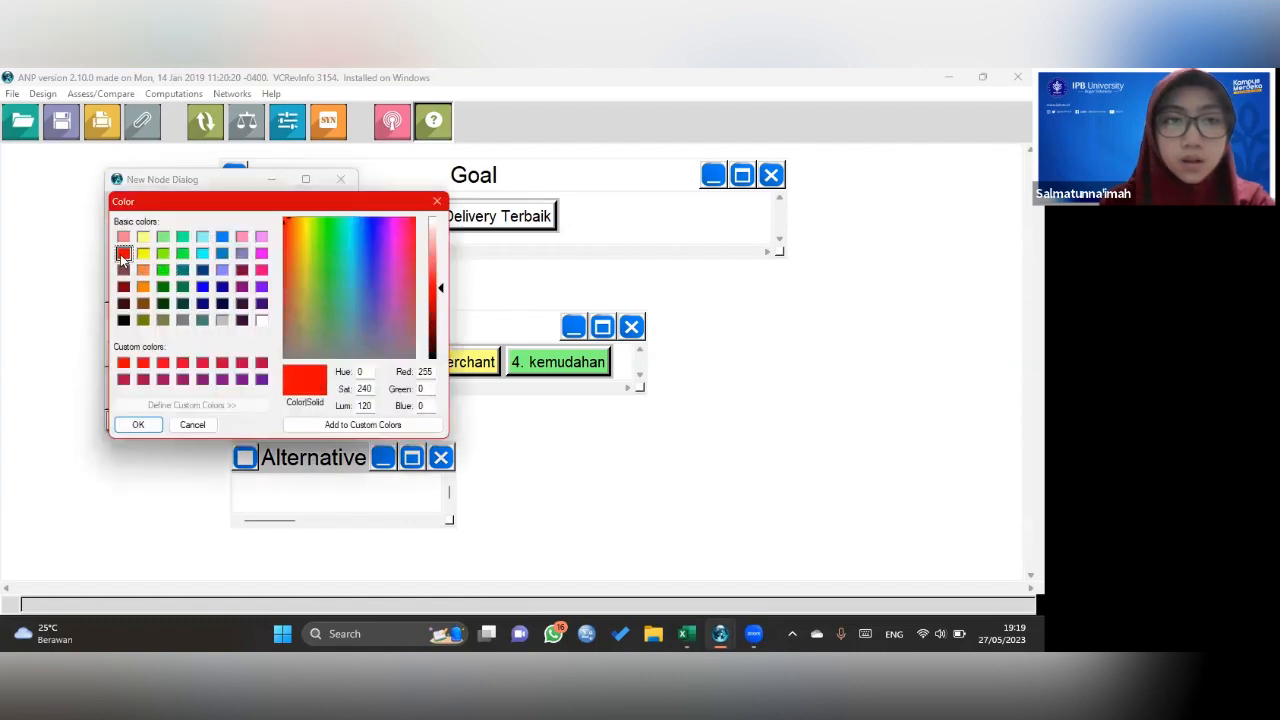
click(138, 424)
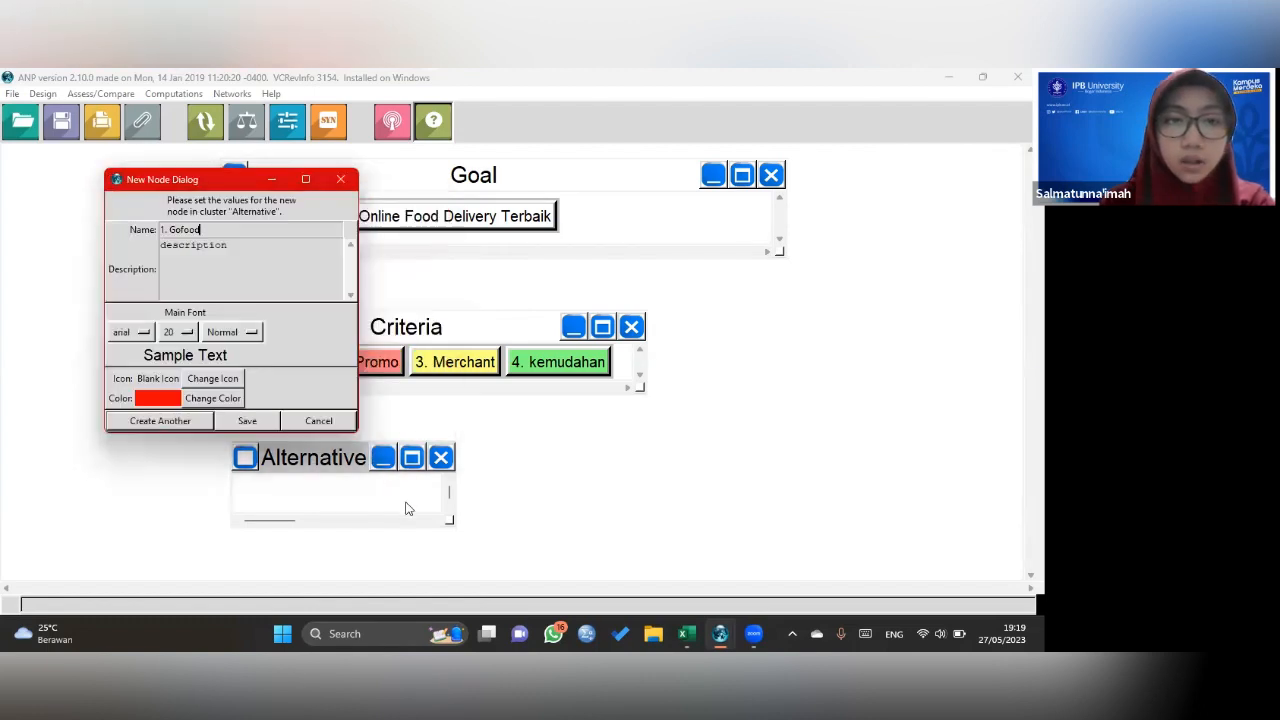
click(268, 421)
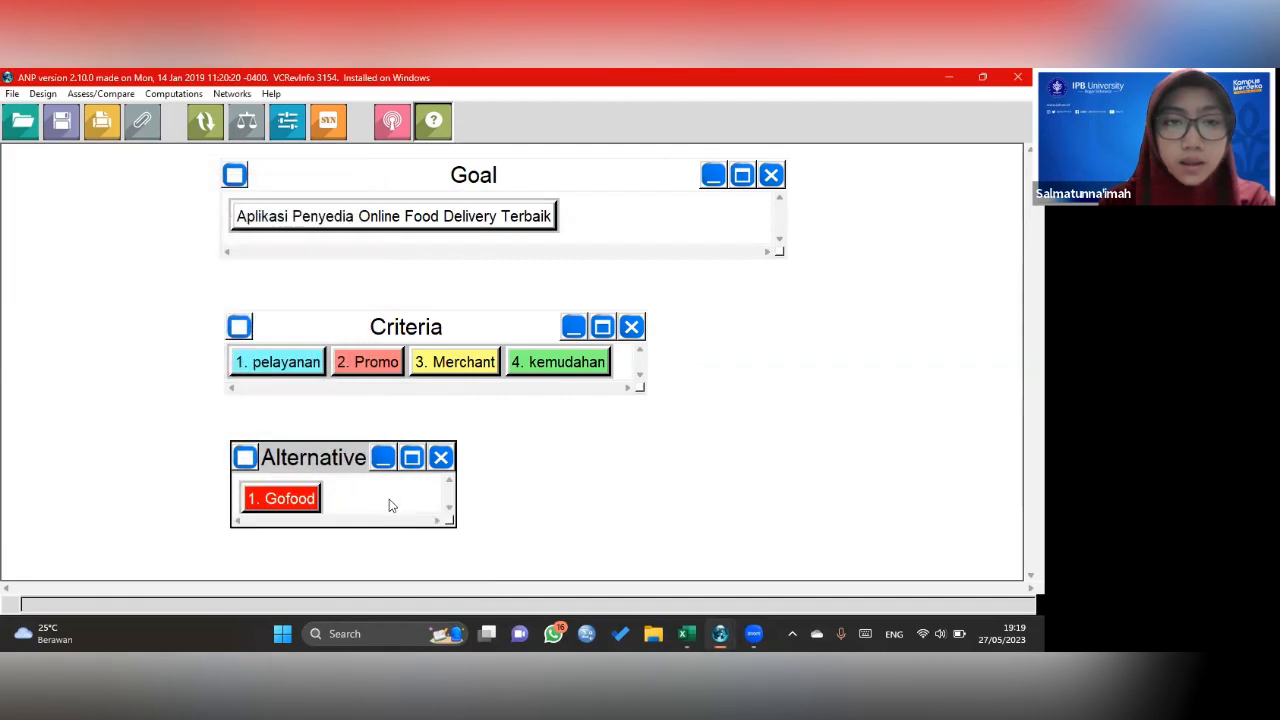
- Create a node named "2. Grabfood" in the Alternative cluster with a bright yellow colour
right_click(391, 506)
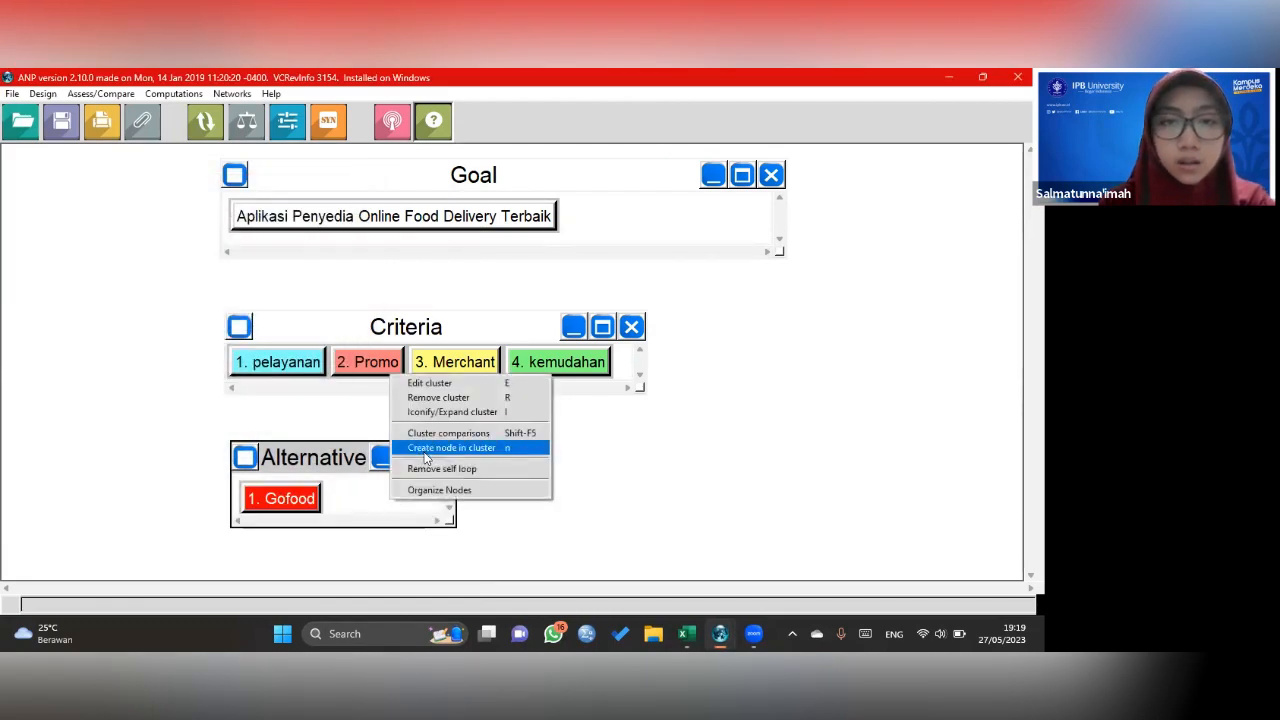
click(440, 447)
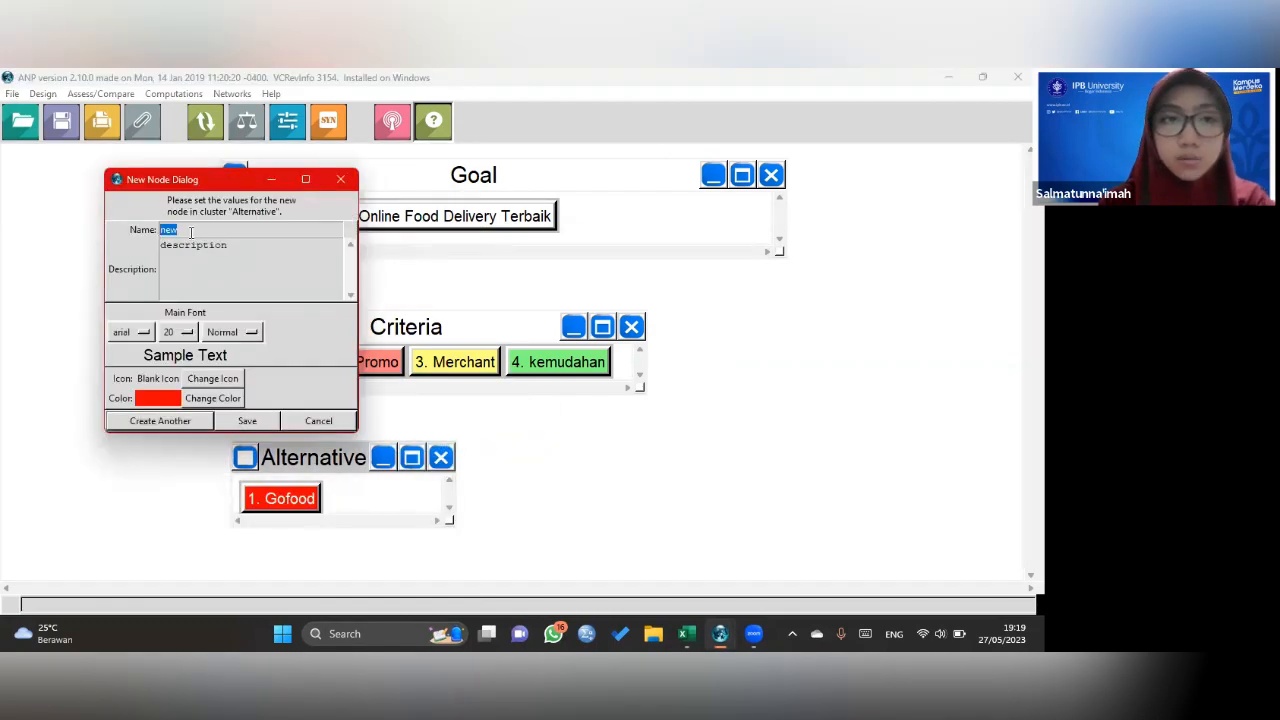
text(2.)
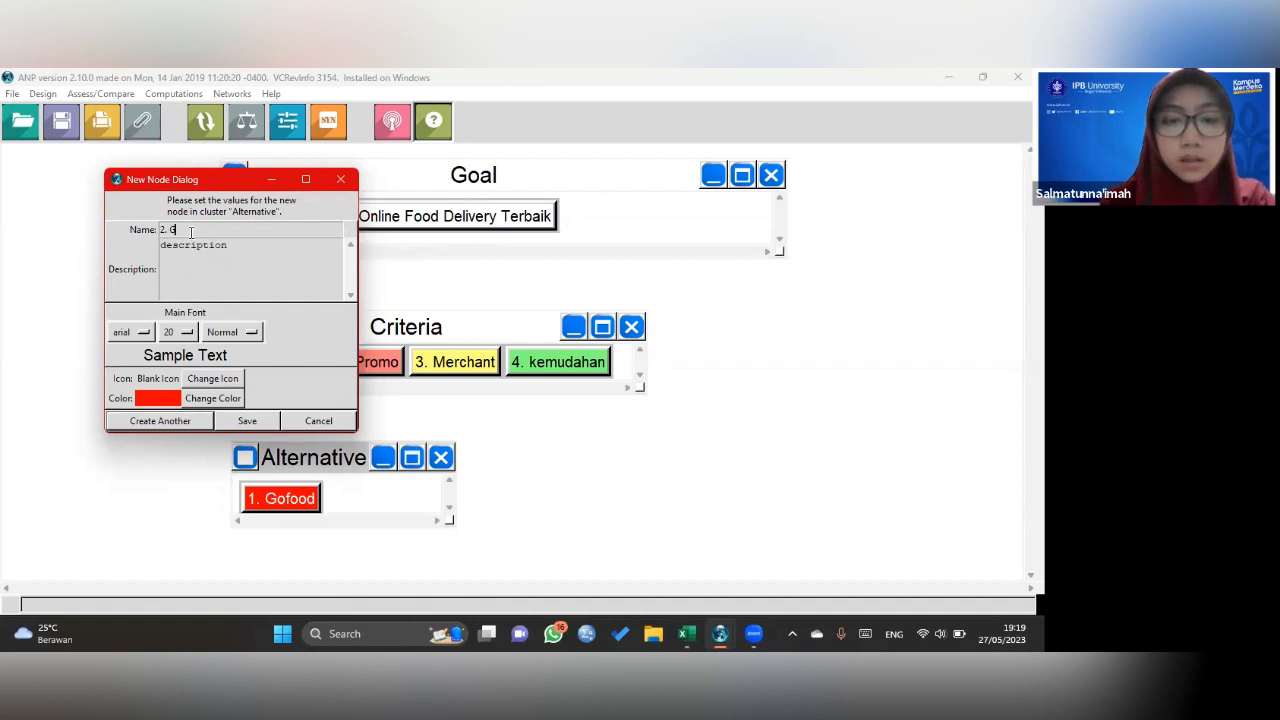
text( Grabfood)
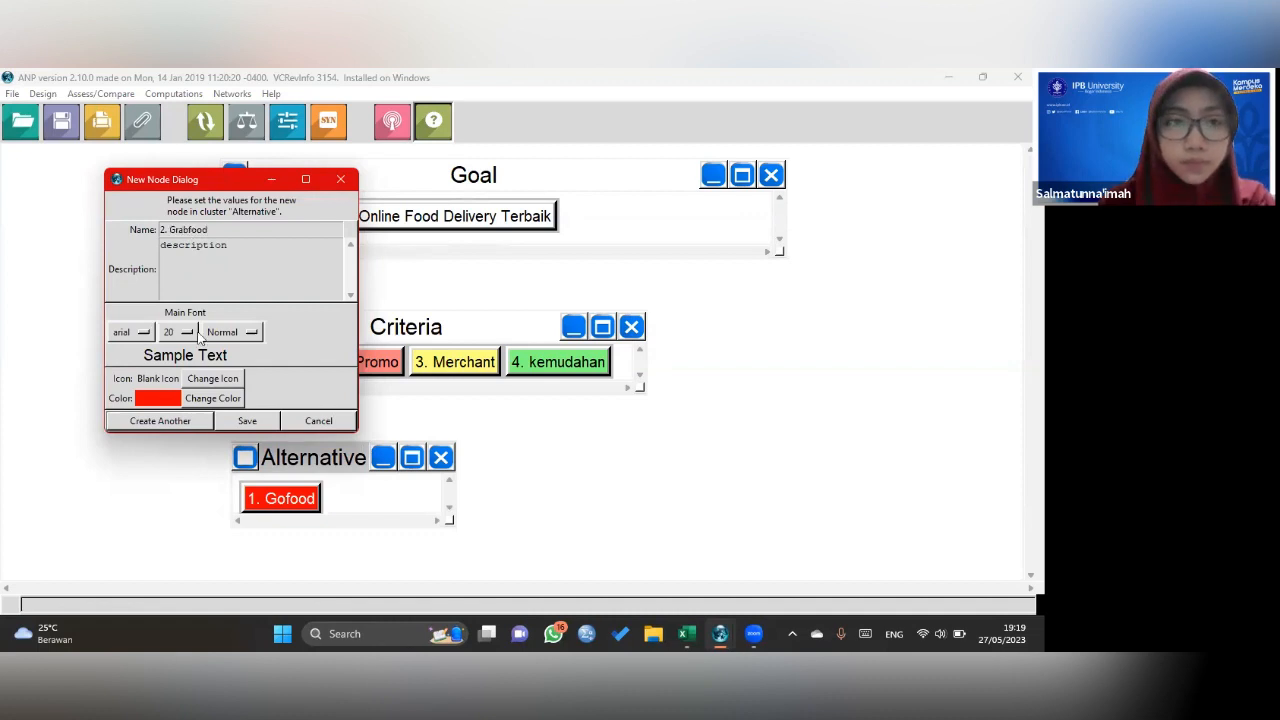
click(211, 400)
click(143, 253)
click(138, 425)
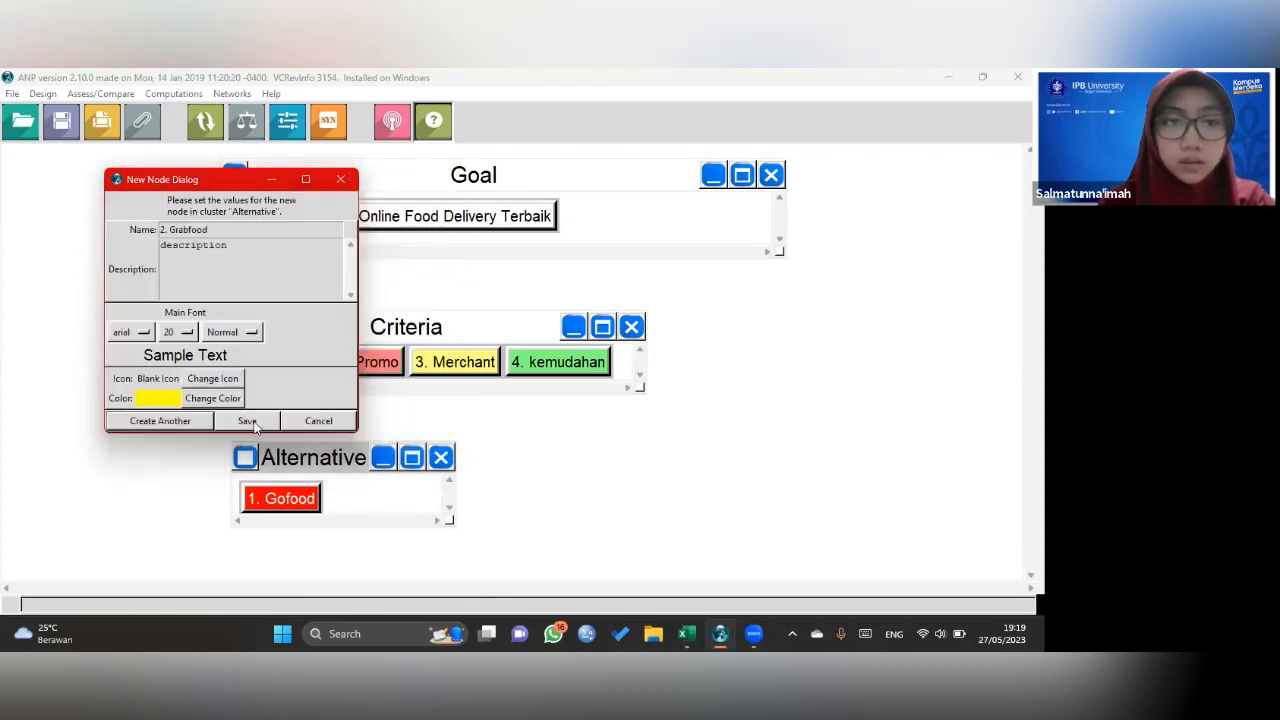
click(248, 420)
- Create a node named "3. Shopeefood" in the Alternative cluster with a lime green colour
right_click(395, 494)
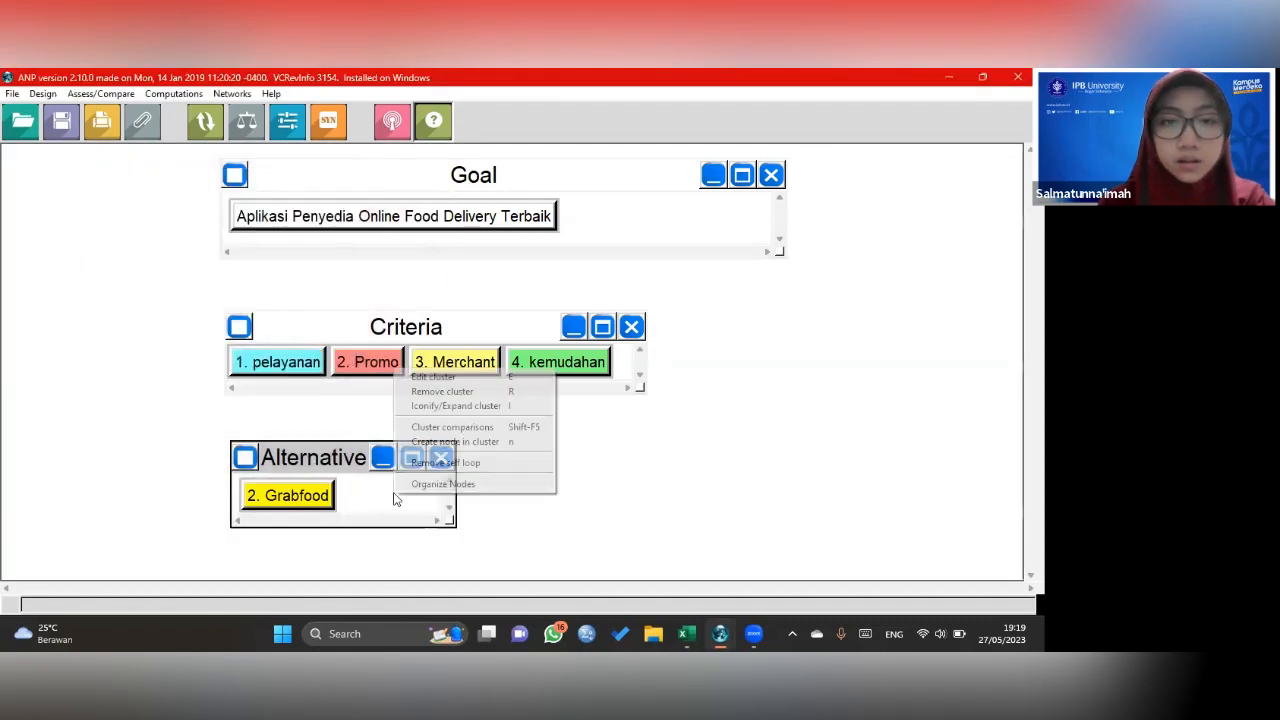
click(415, 444)
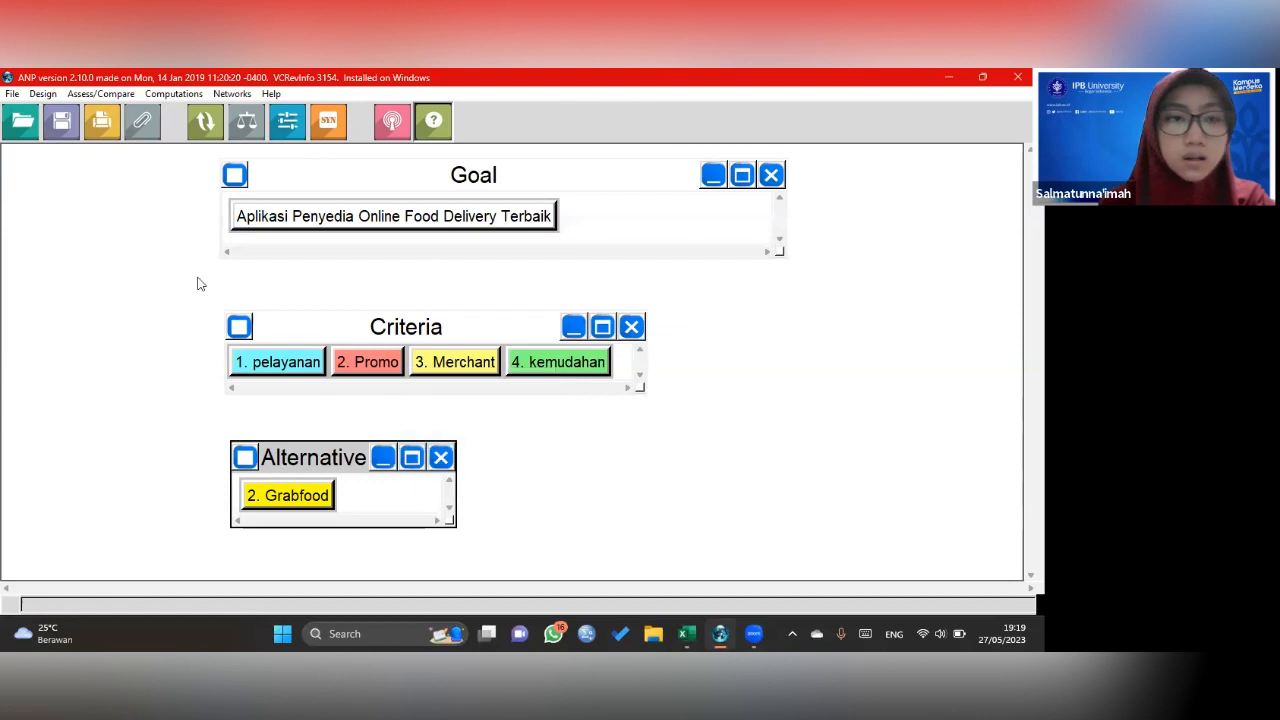
text(3. Shopeefood)
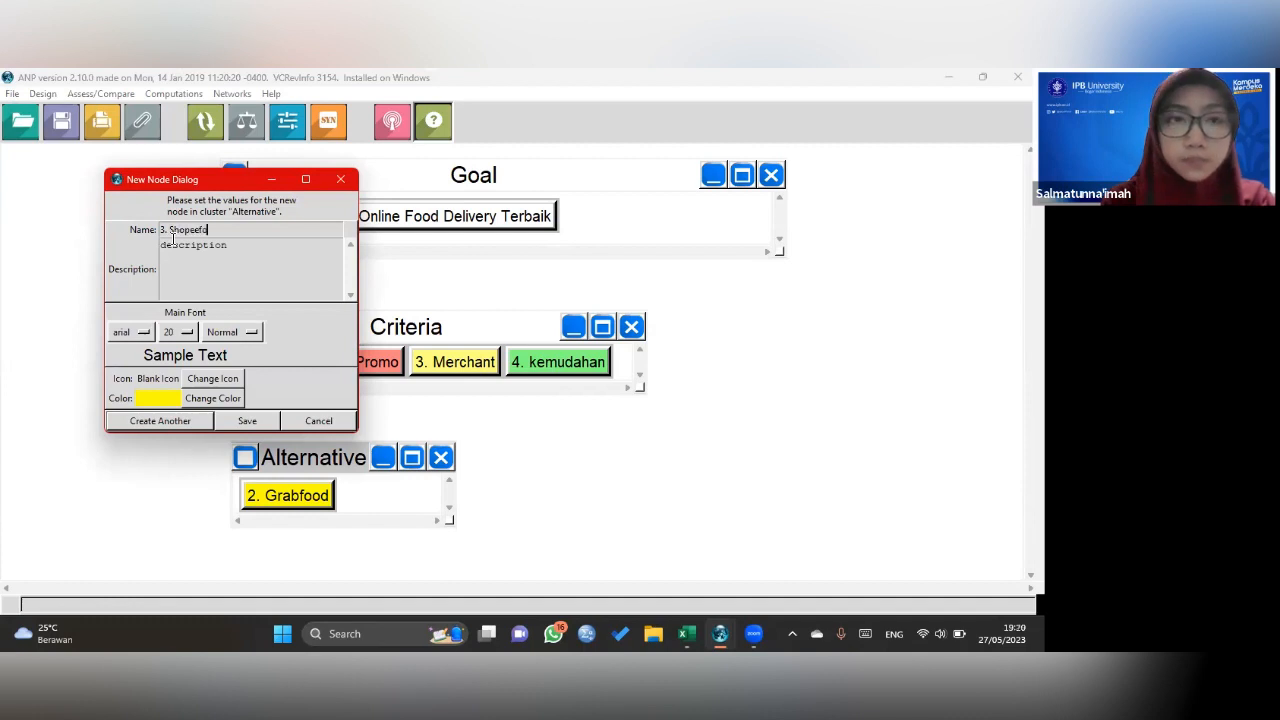
click(213, 398)
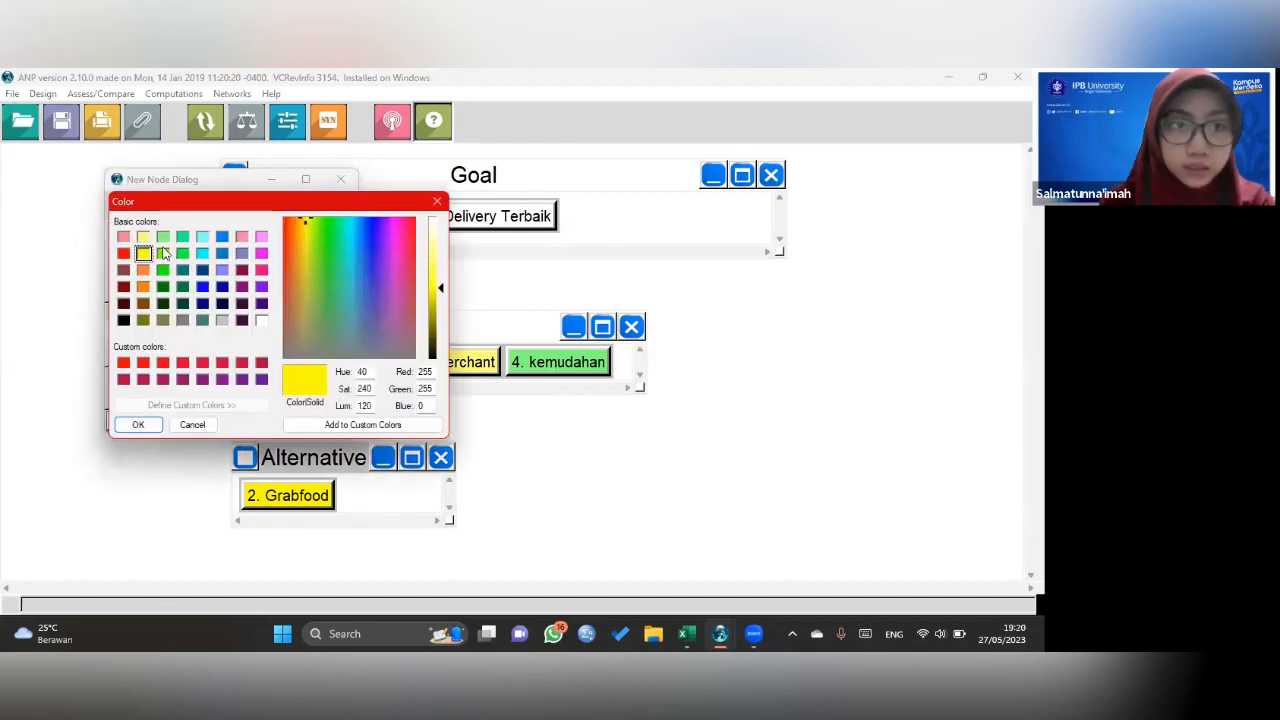
click(164, 254)
click(140, 424)
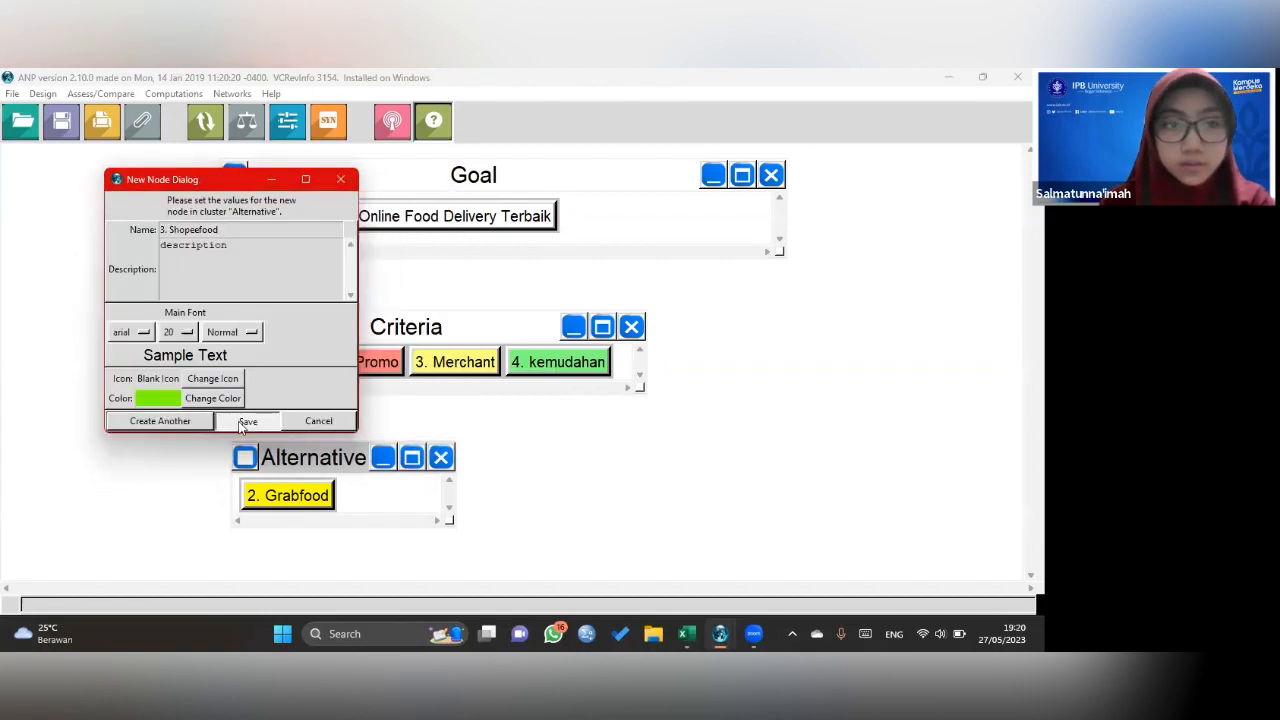
click(245, 424)
- Organize the nodes in the Alternative cluster horizontally
right_click(376, 506)
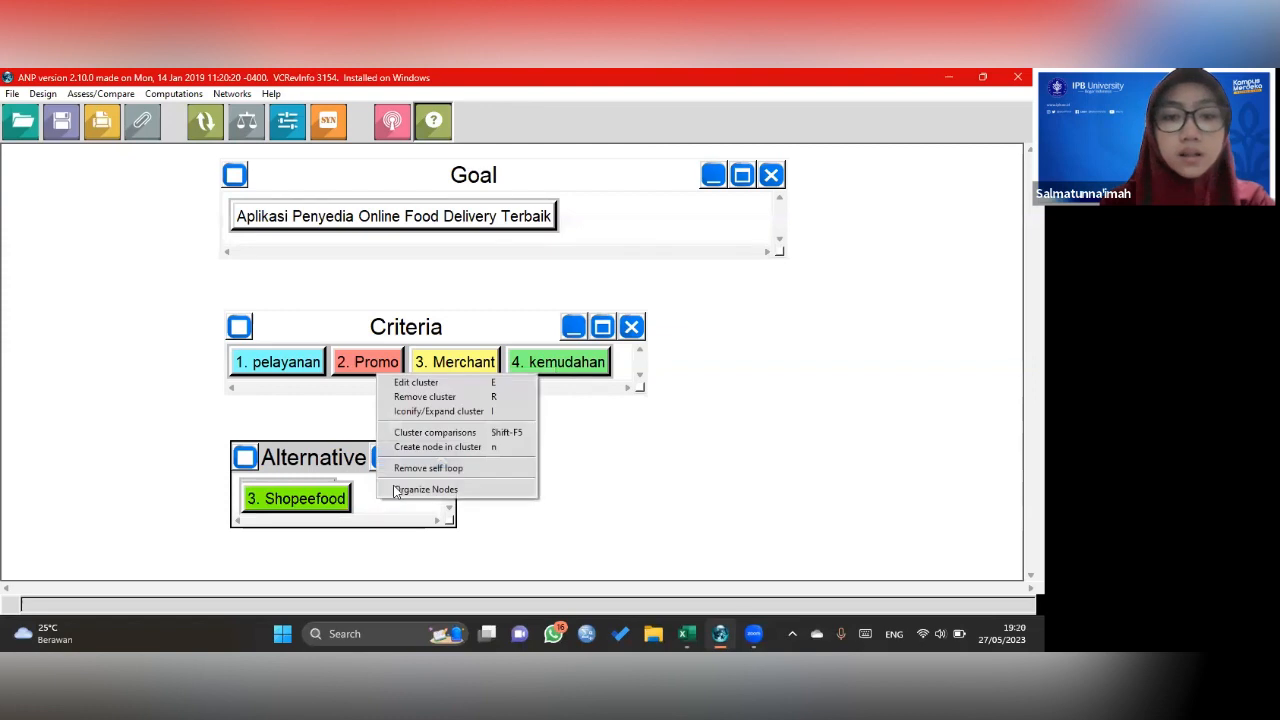
click(400, 490)
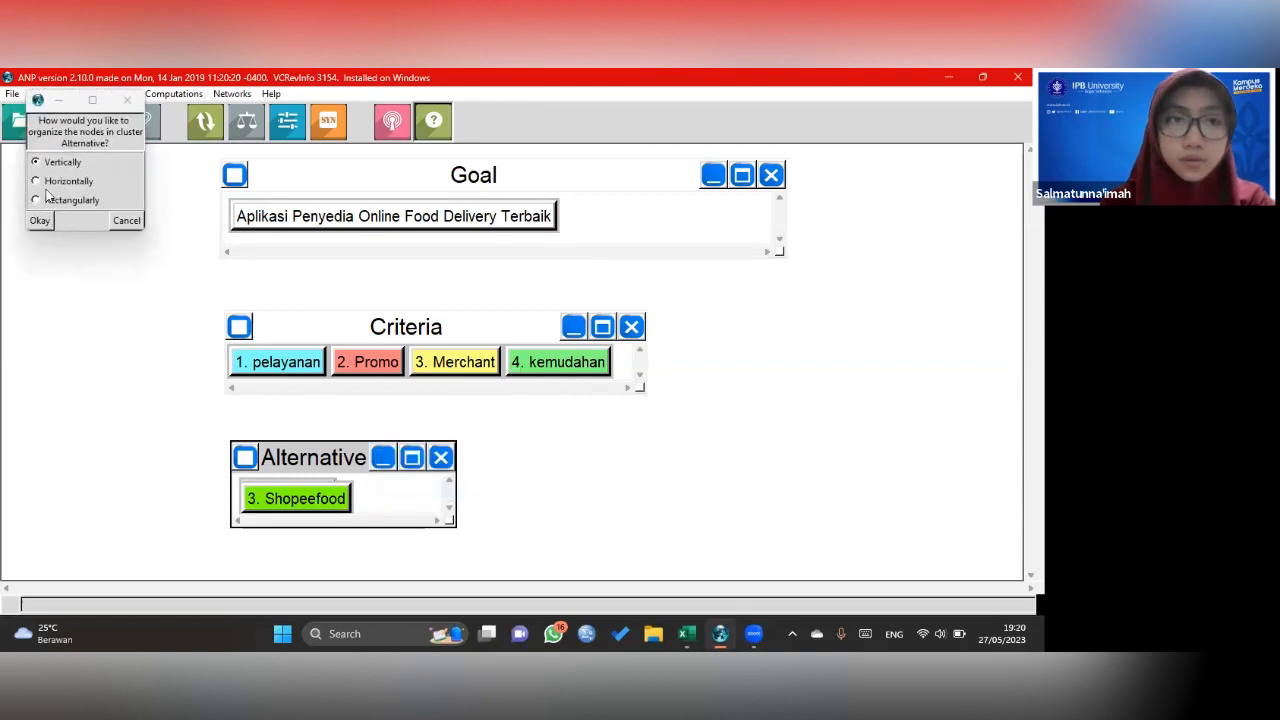
click(37, 182)
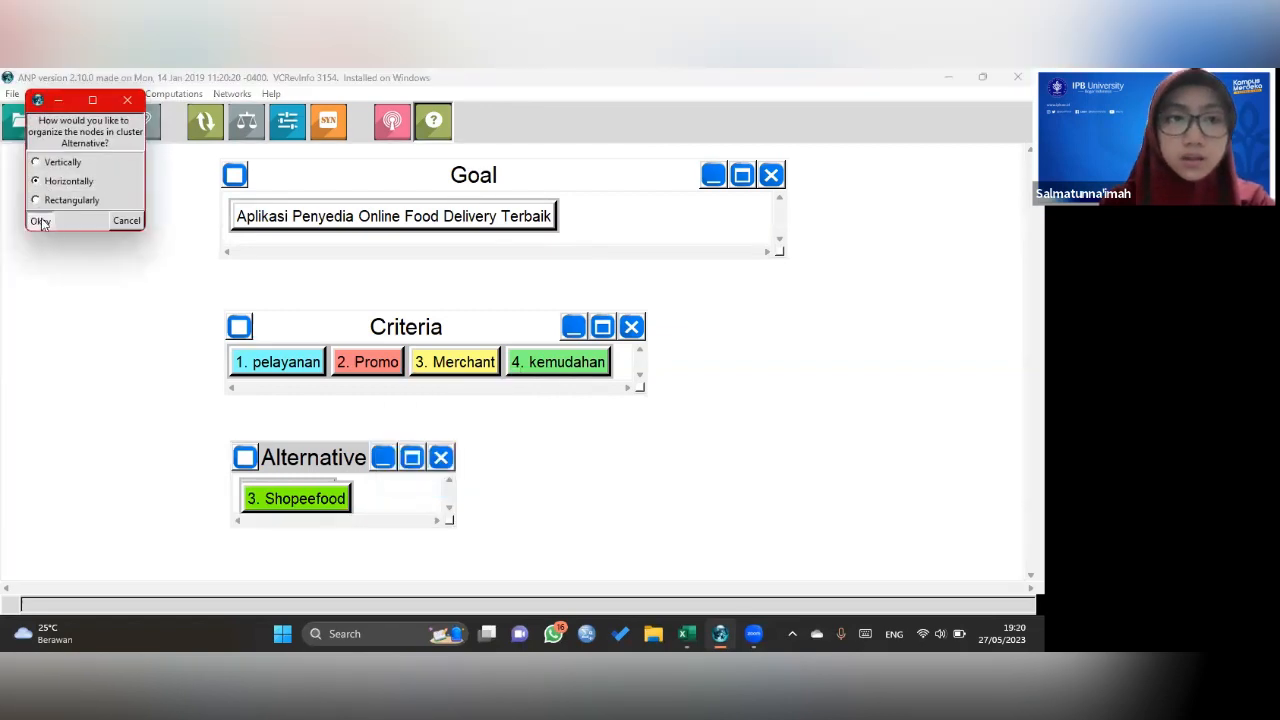
click(40, 220)
- Widen the Alternative cluster slightly and centre the Criteria and Alternative clusters beneath the Goal cluster
drag(449, 521, 660, 527)
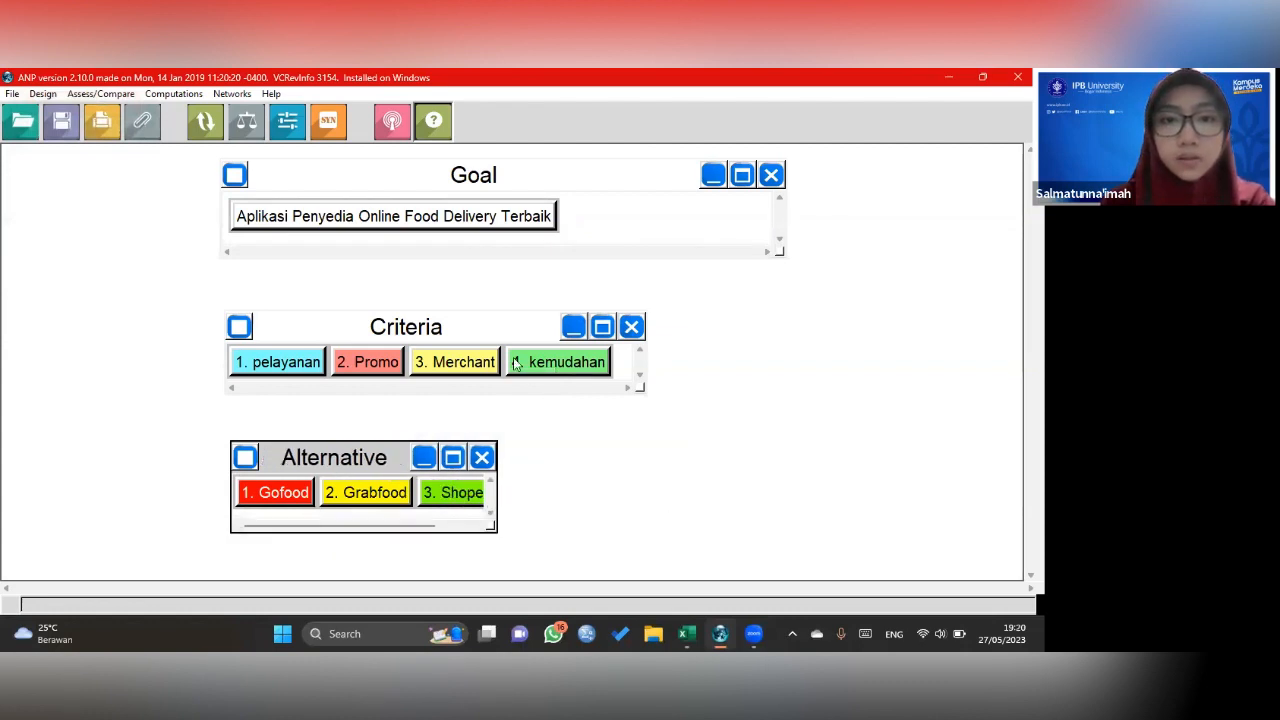
drag(475, 330, 552, 333)
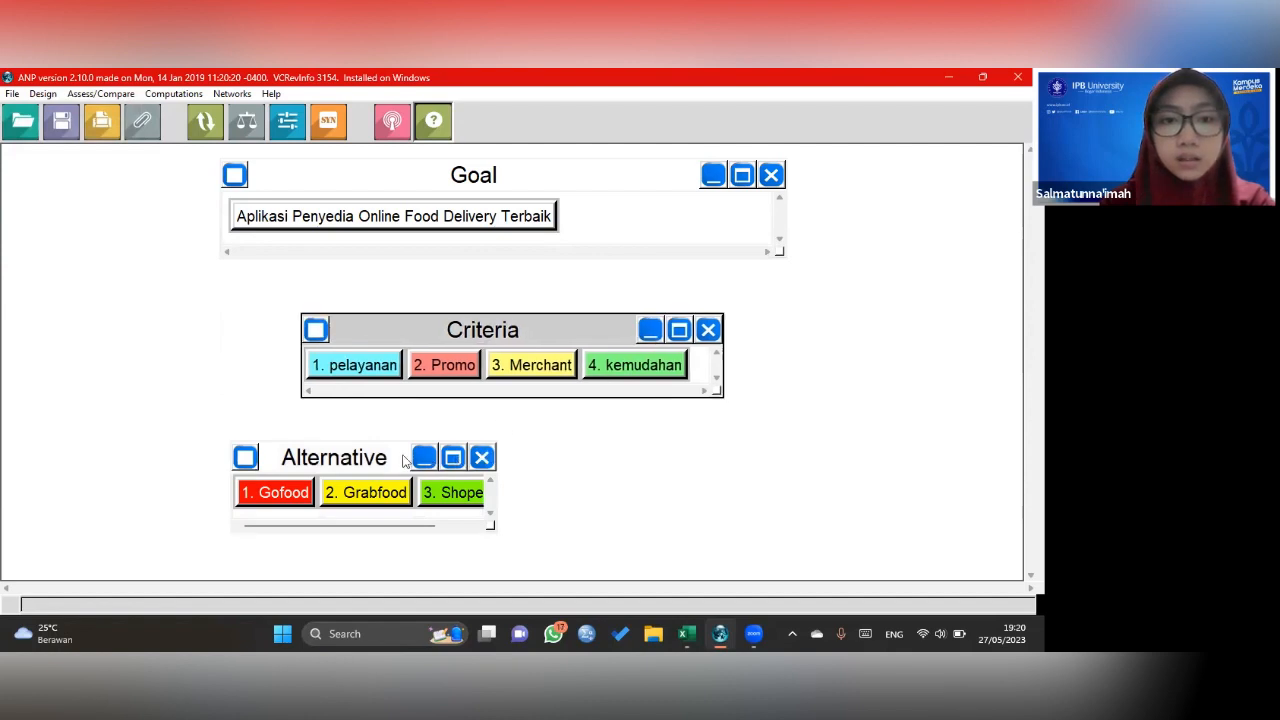
drag(391, 457, 545, 448)
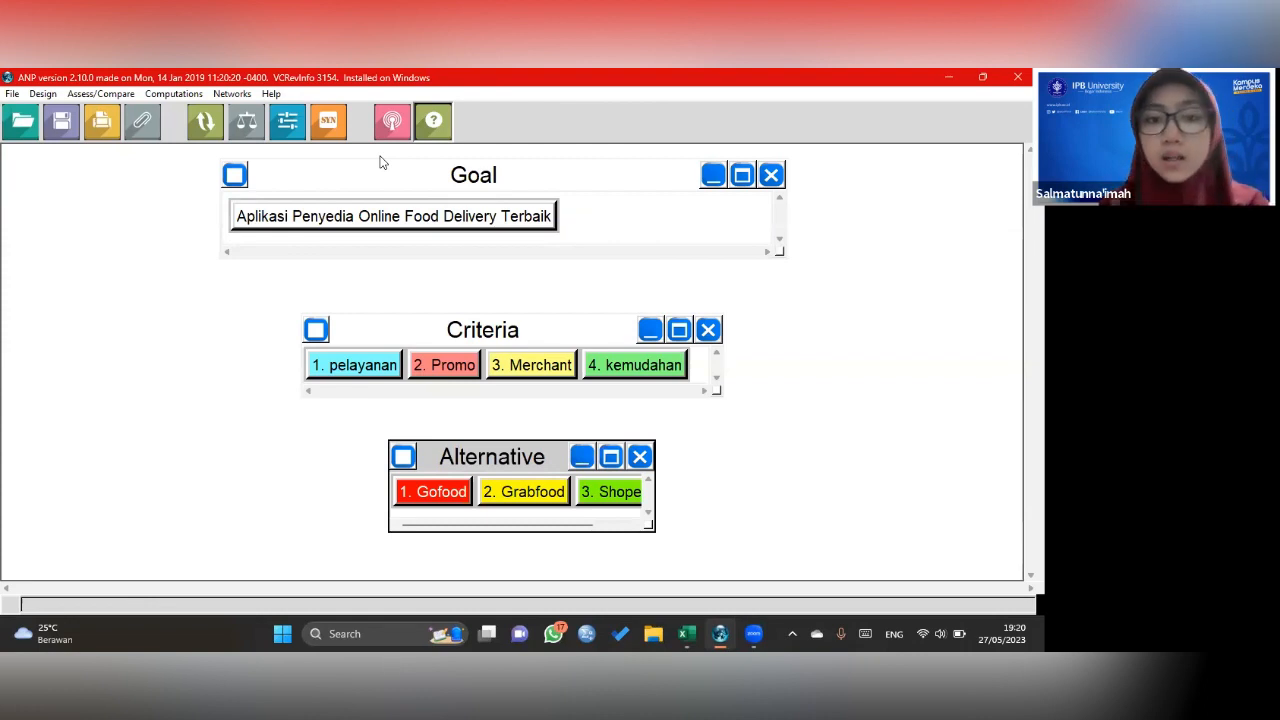
- Connect the goal node to the criteria nodes 1. pelayanan, 2. Promo, 3. Merchant and 4. kemudahan
click(200, 128)
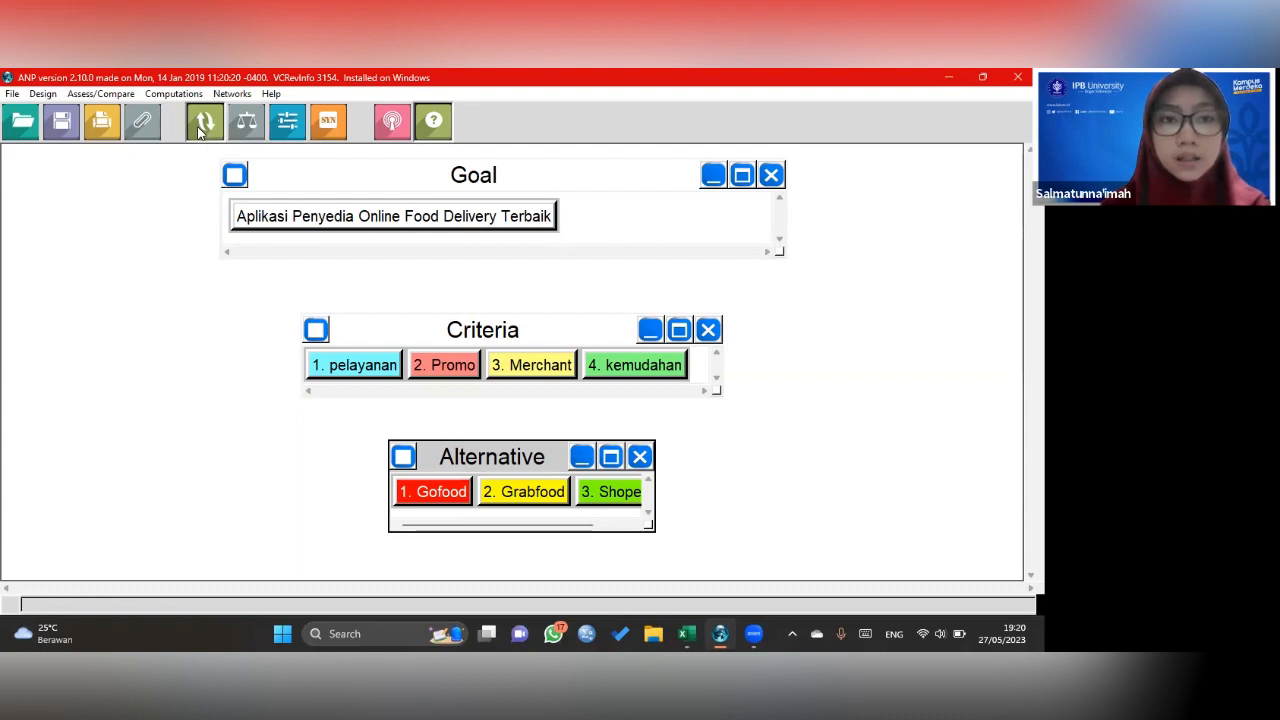
click(444, 221)
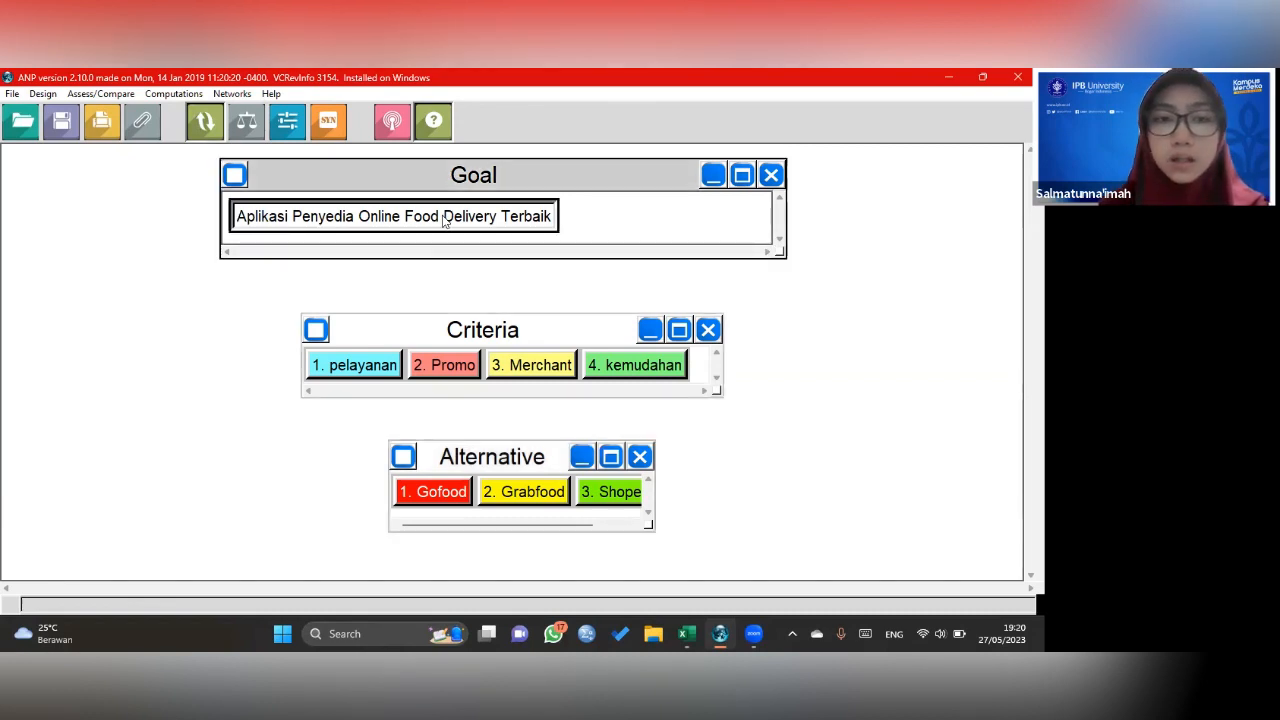
shift+click(370, 369)
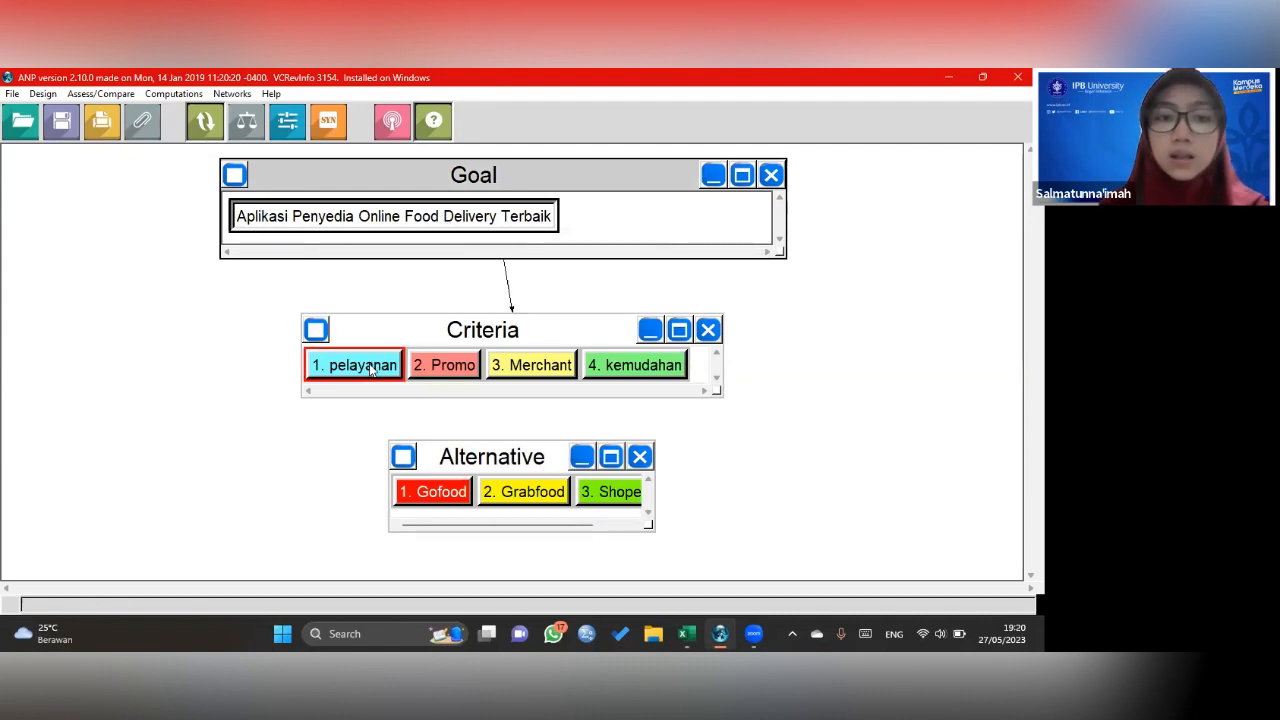
shift+click(432, 370)
shift+click(530, 369)
shift+click(605, 369)
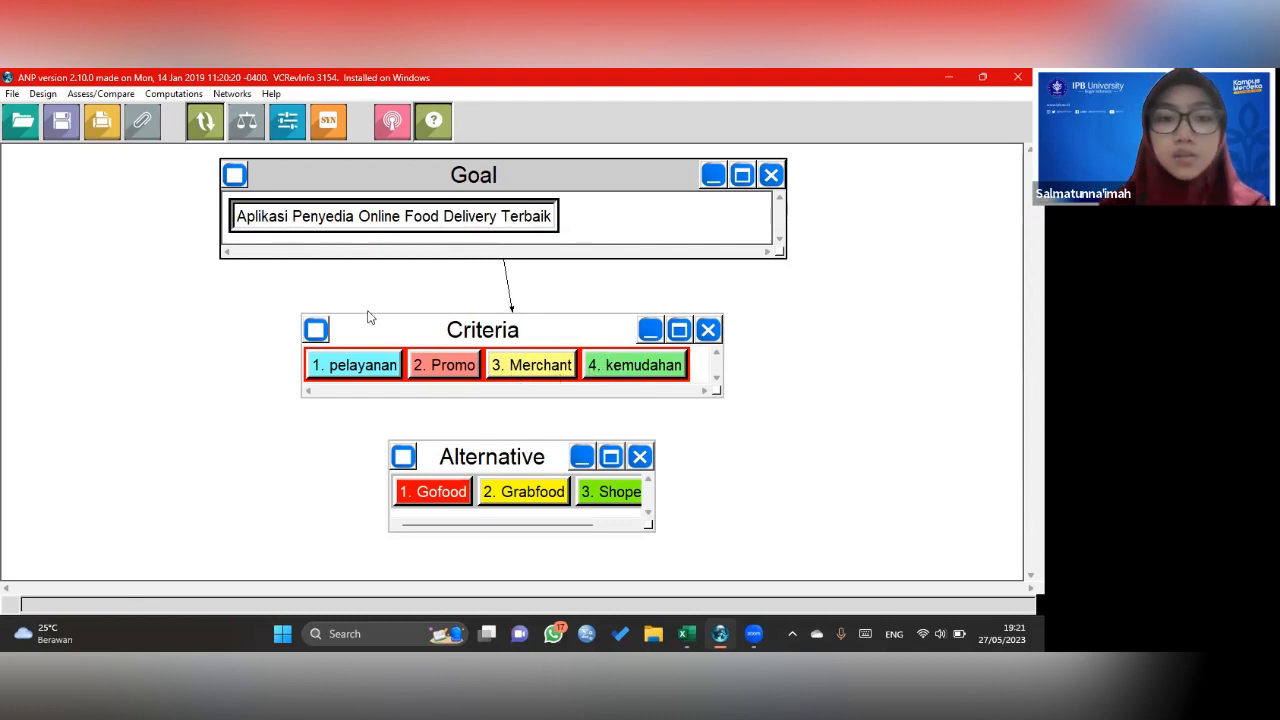
- Connect the 1. pelayanan node to the alternatives 1. Gofood, 2. Grabfood and 3. Shopeefood
click(367, 366)
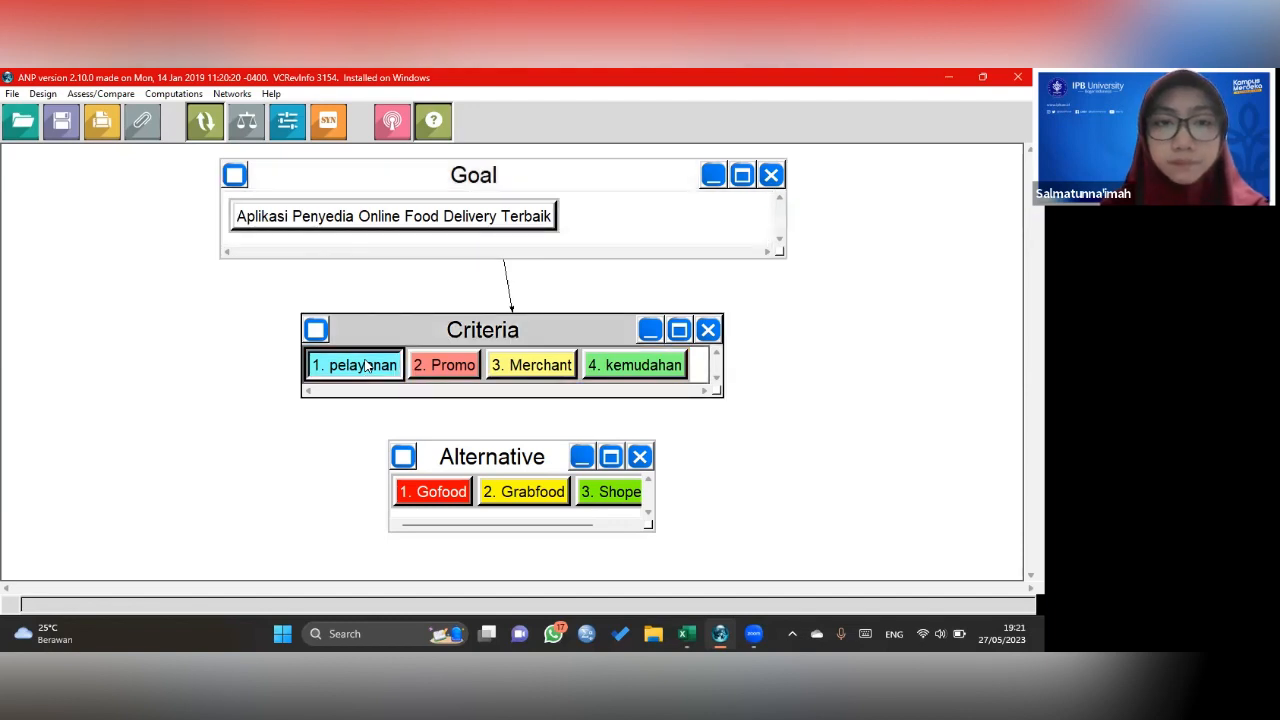
click(433, 494)
click(516, 496)
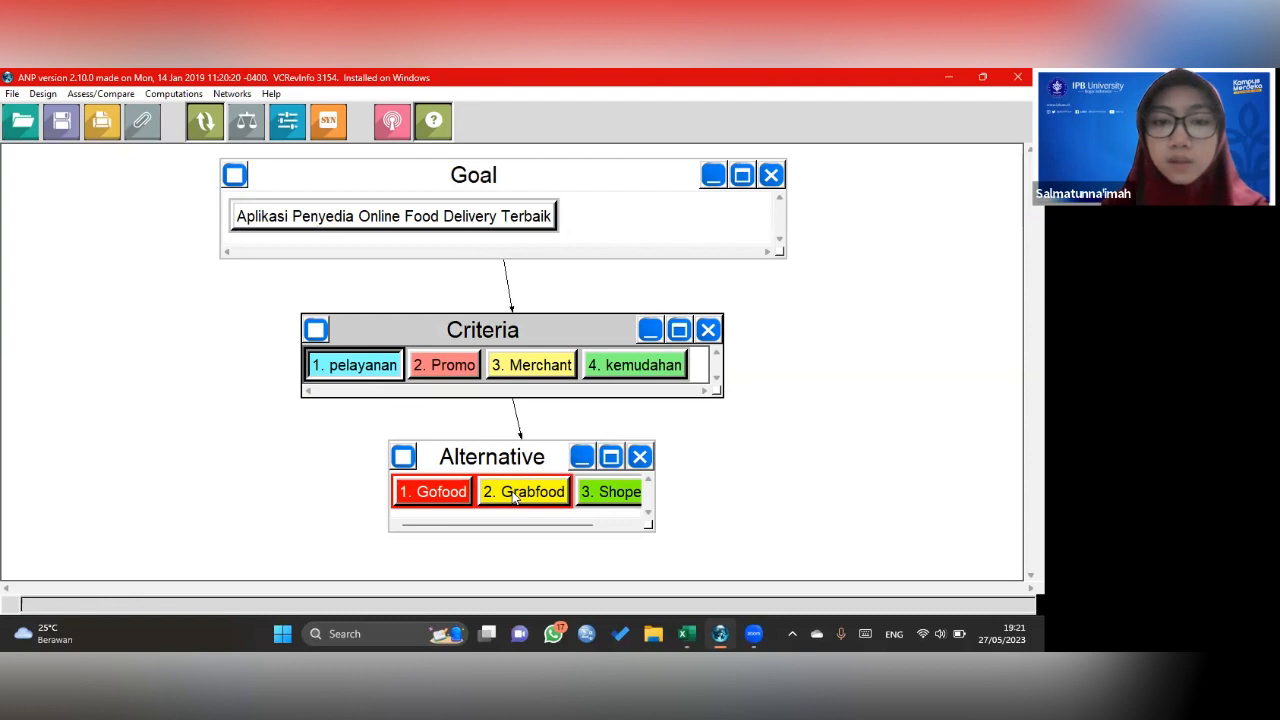
click(606, 494)
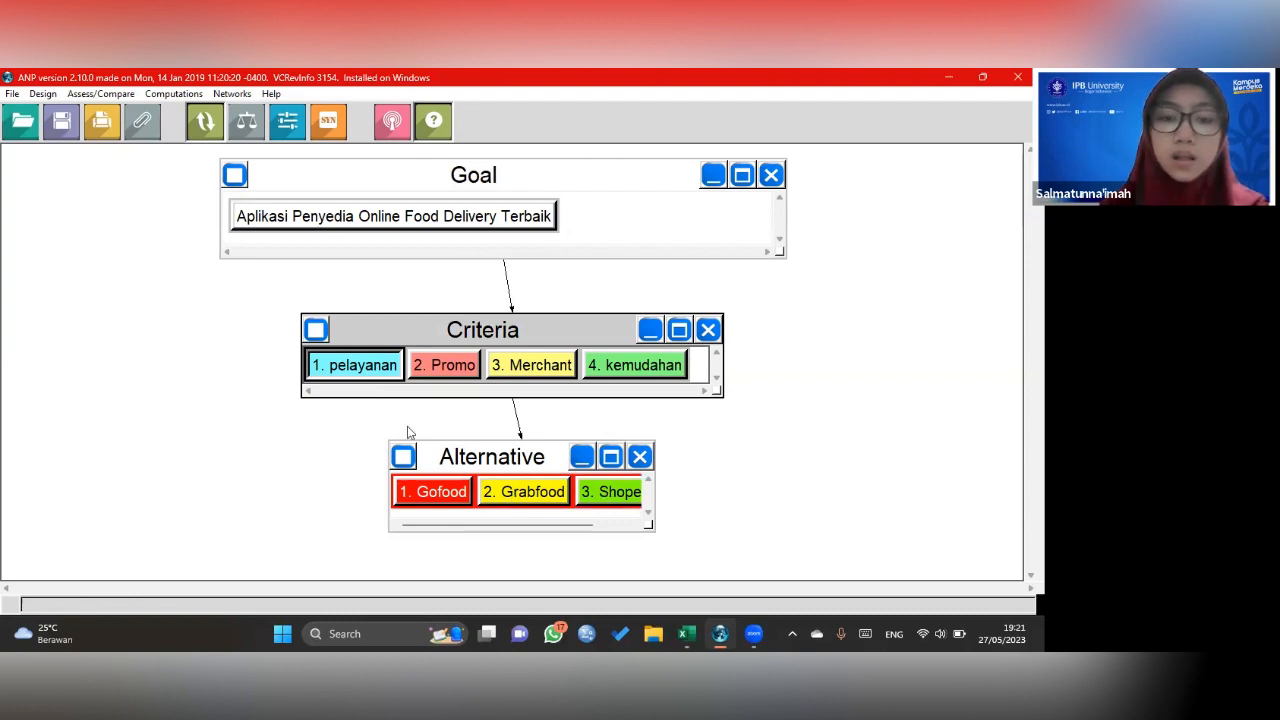
- Connect the 2. Promo node to the alternatives 1. Gofood, 2. Grabfood and 3. Shopeefood
click(450, 370)
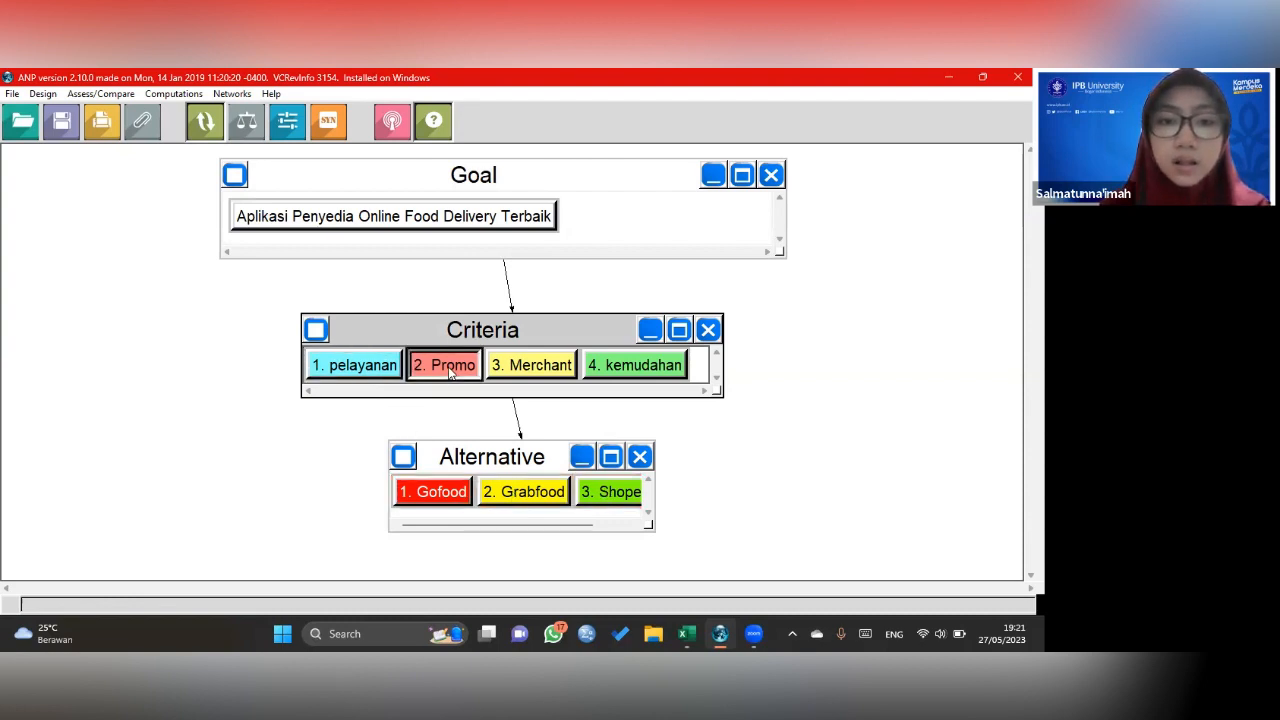
click(457, 492)
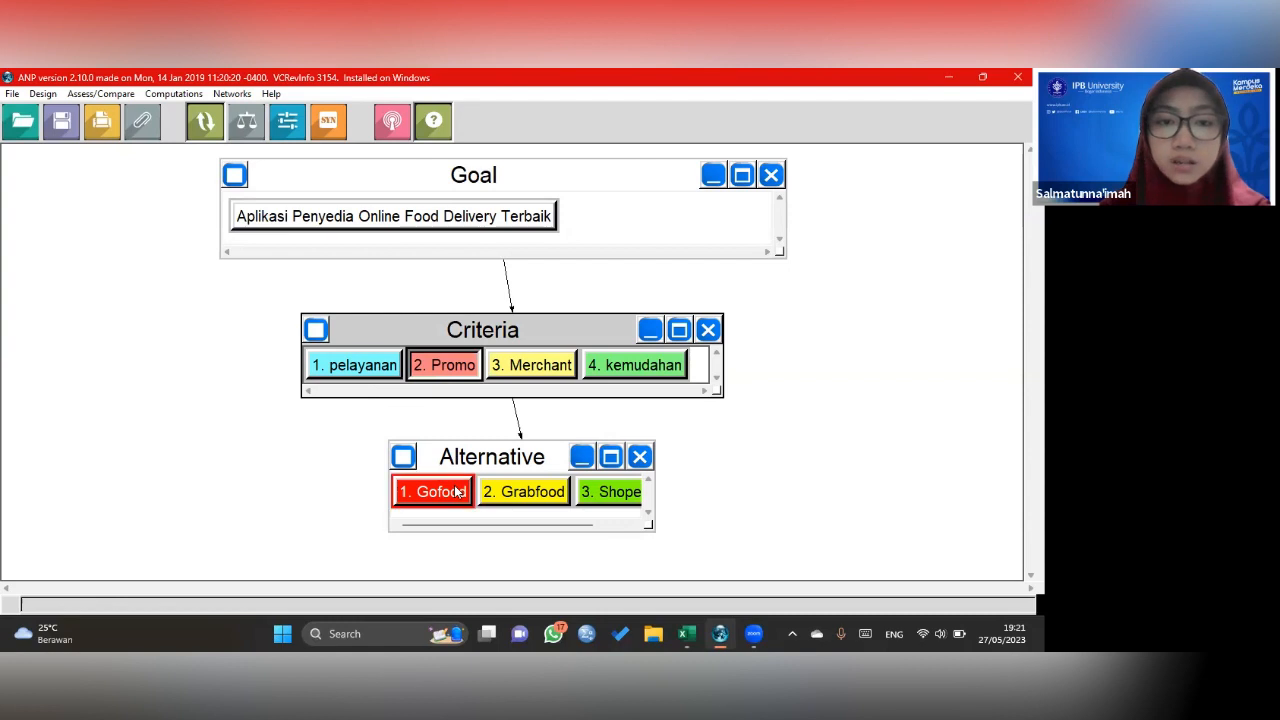
click(548, 495)
click(590, 507)
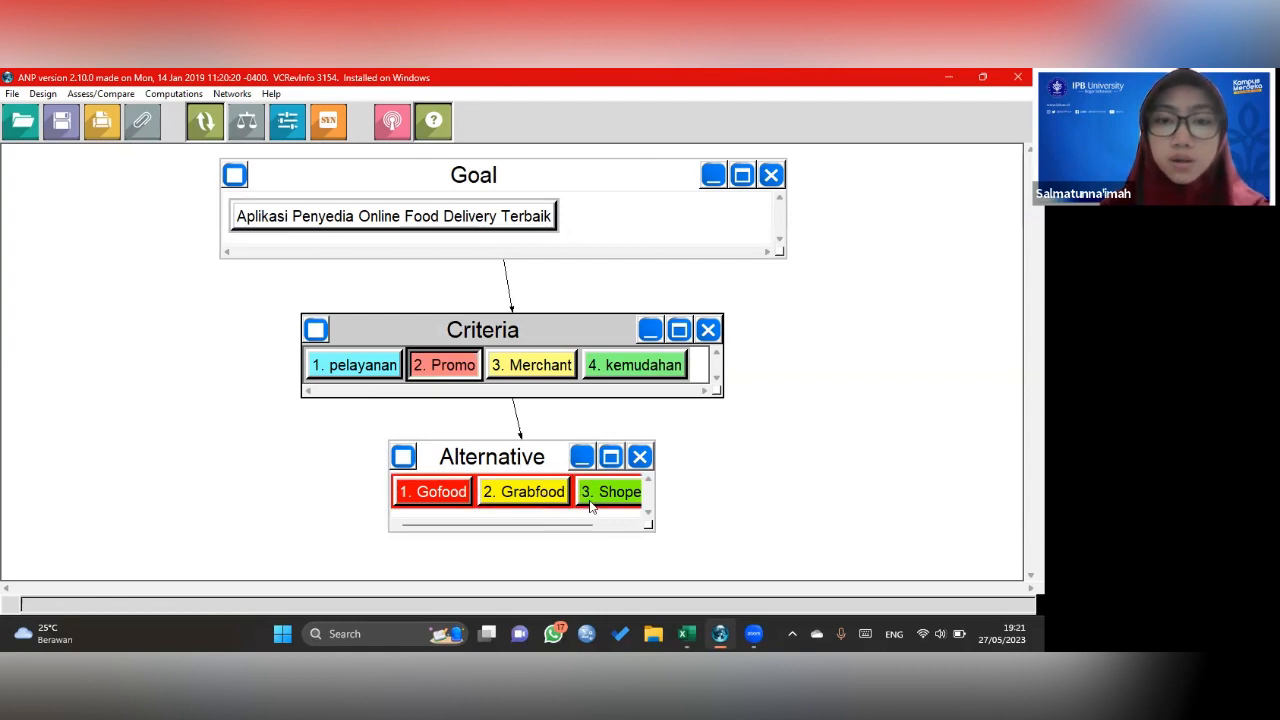
- Connect the 3. Merchant and 4. kemudahan nodes to the alternatives 1. Gofood, 2. Grabfood and 3. Shopeefood
click(555, 362)
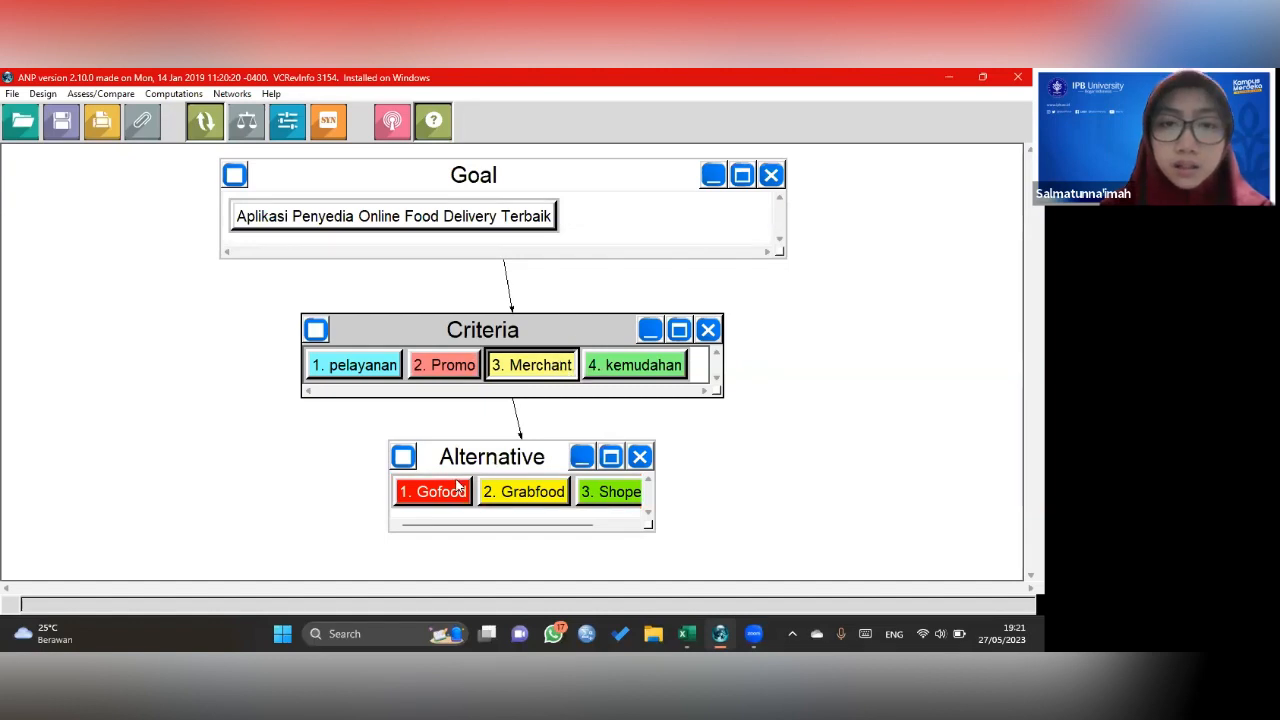
click(530, 491)
click(468, 492)
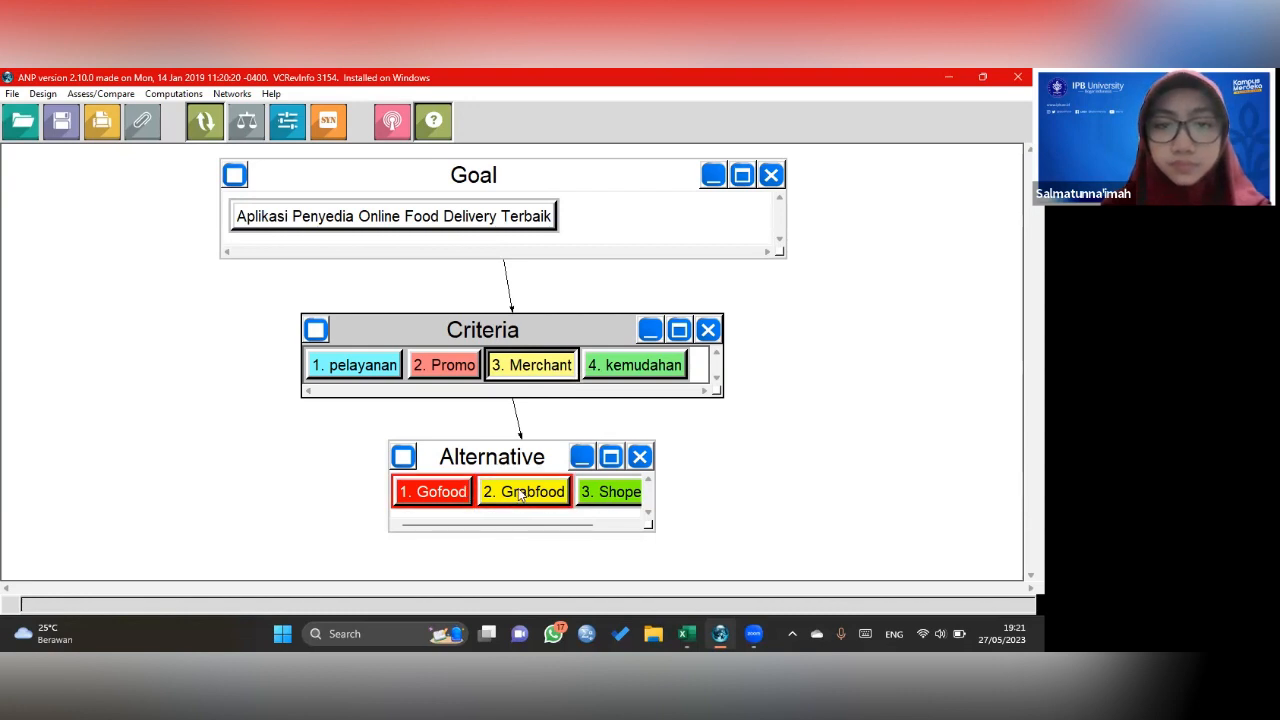
click(600, 492)
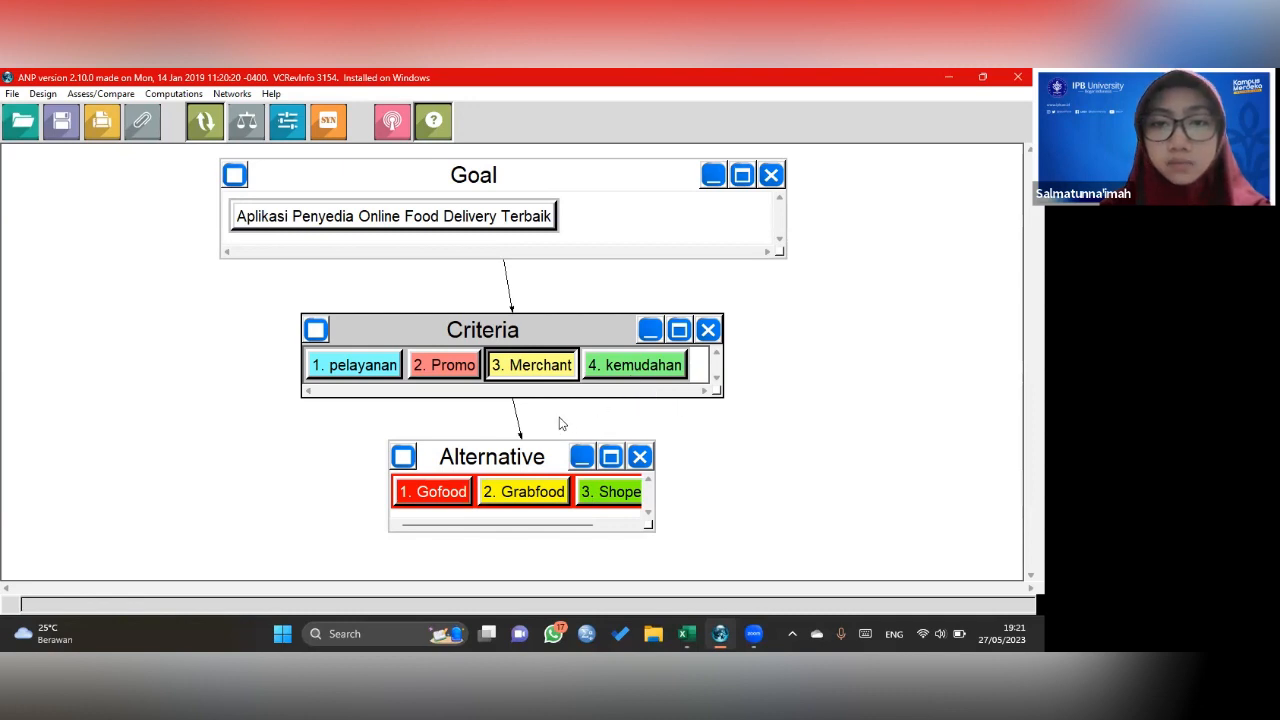
click(593, 372)
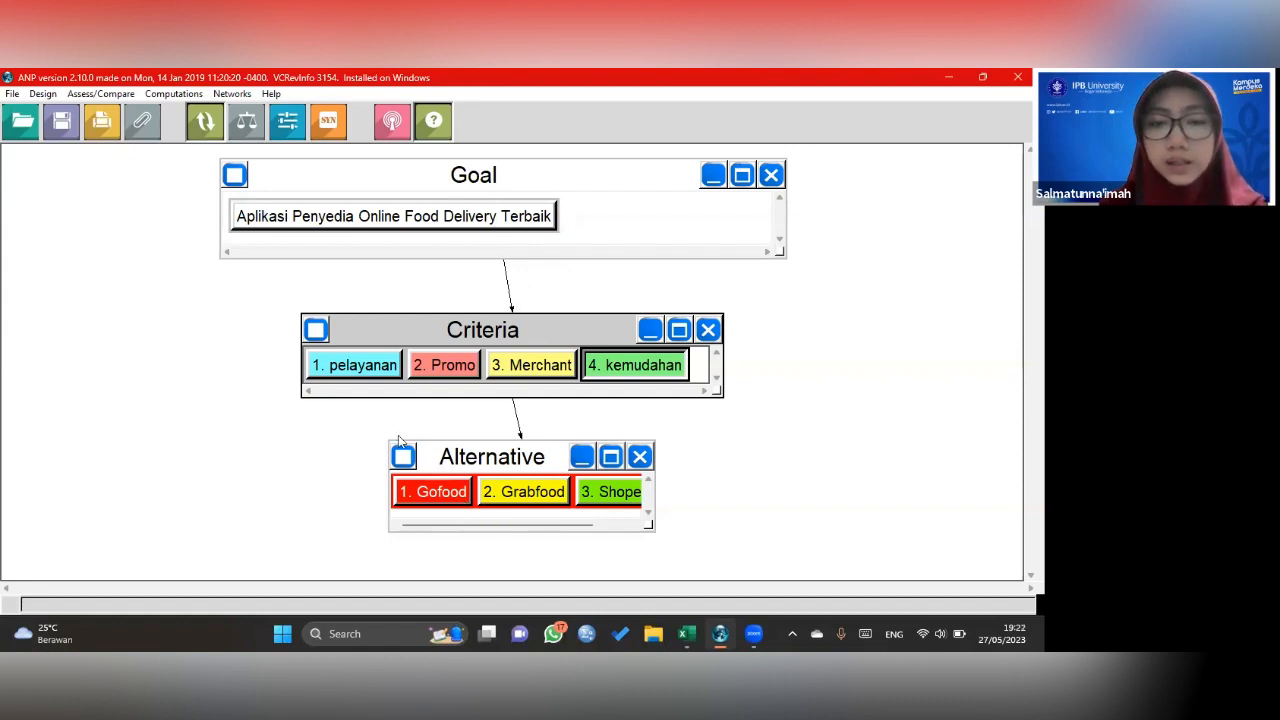
- Connect the 1. Gofood node back to the criteria 1. pelayanan, 2. Promo, 3. Merchant and 4. kemudahan
click(459, 501)
click(357, 375)
click(422, 365)
click(567, 365)
click(645, 372)
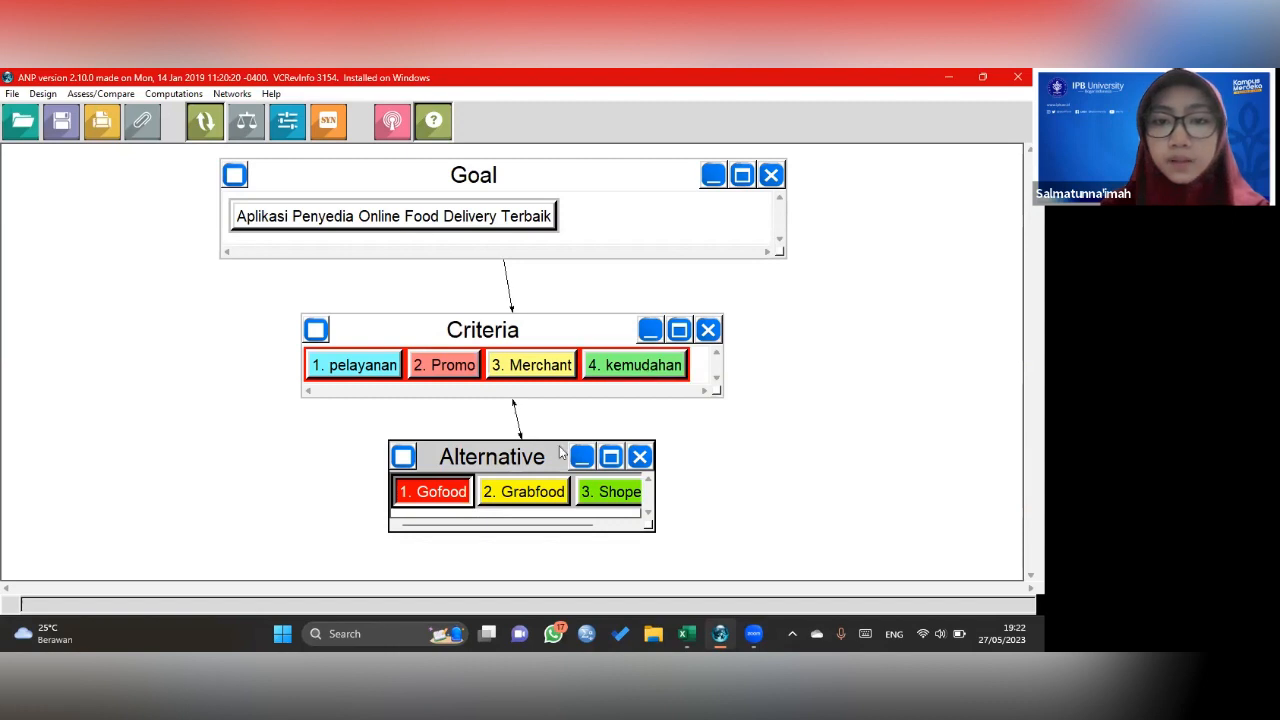
- Connect the 2. Grabfood node back to the criteria 1. pelayanan, 2. Promo, 3. Merchant and 4. kemudahan
click(543, 497)
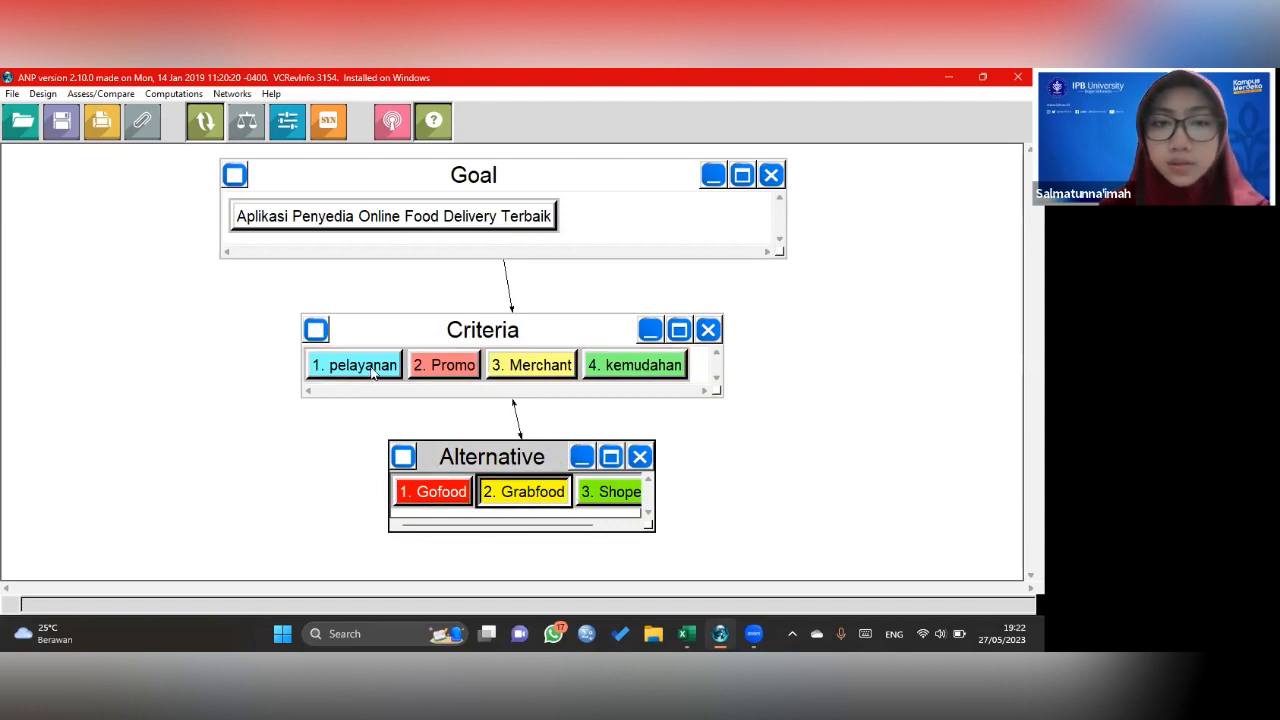
click(374, 372)
click(432, 376)
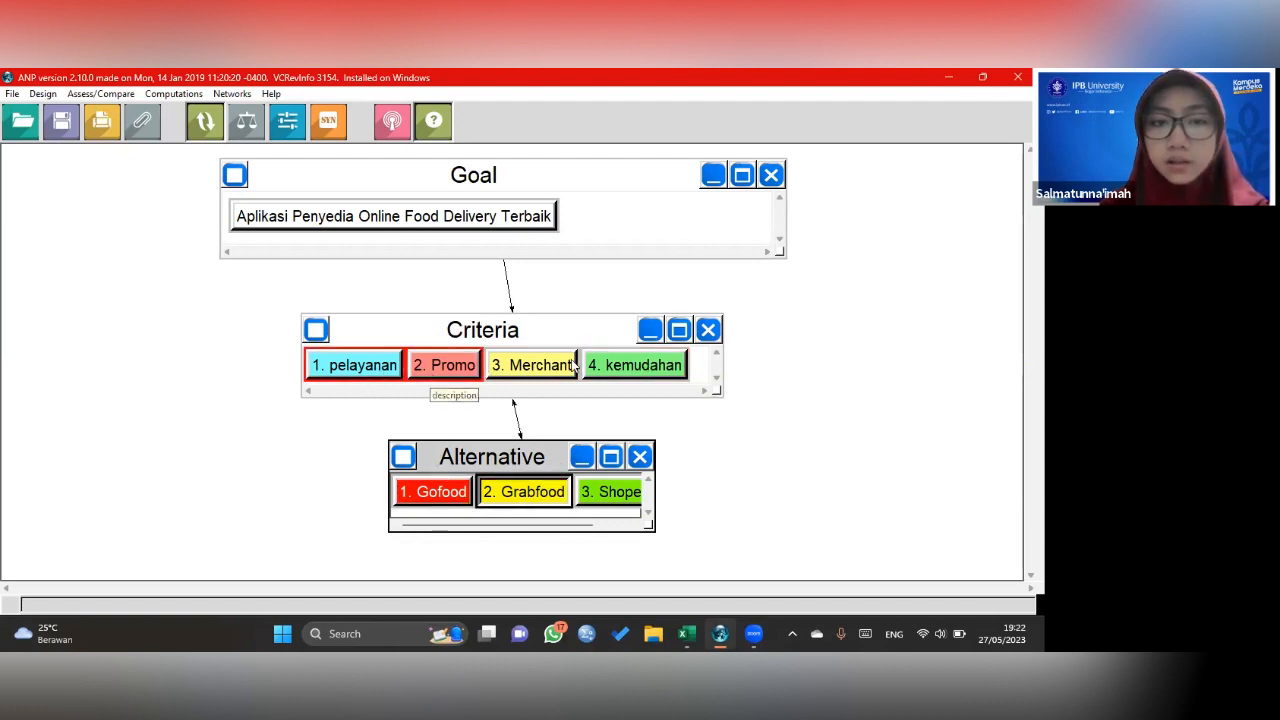
click(569, 368)
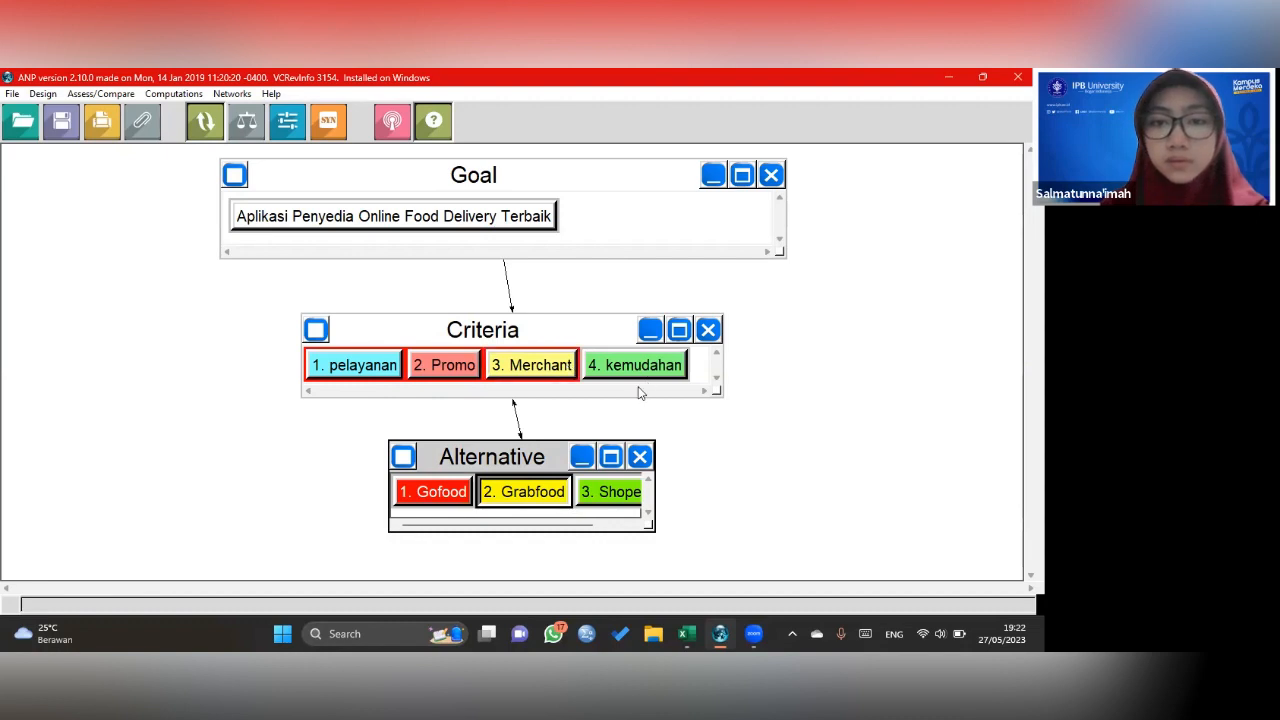
click(633, 369)
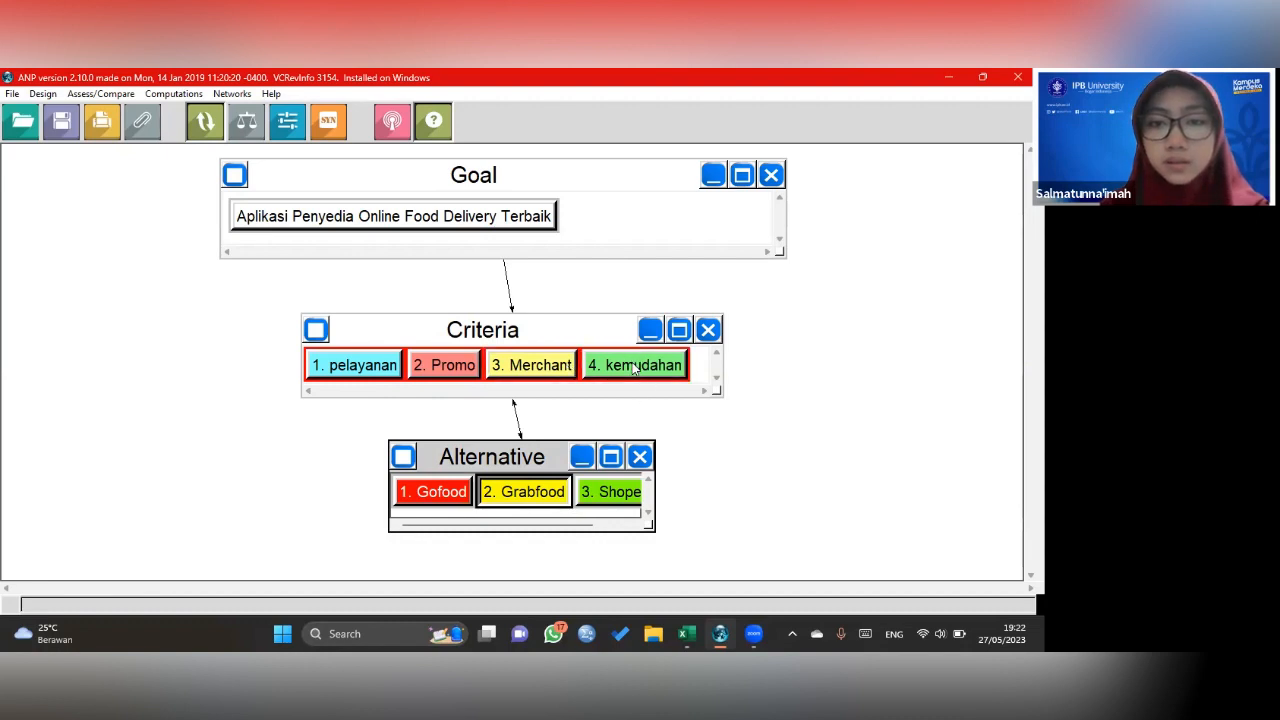
- Connect the 3. Shopeefood node back to all four criteria nodes and leave the node connection mode
click(617, 492)
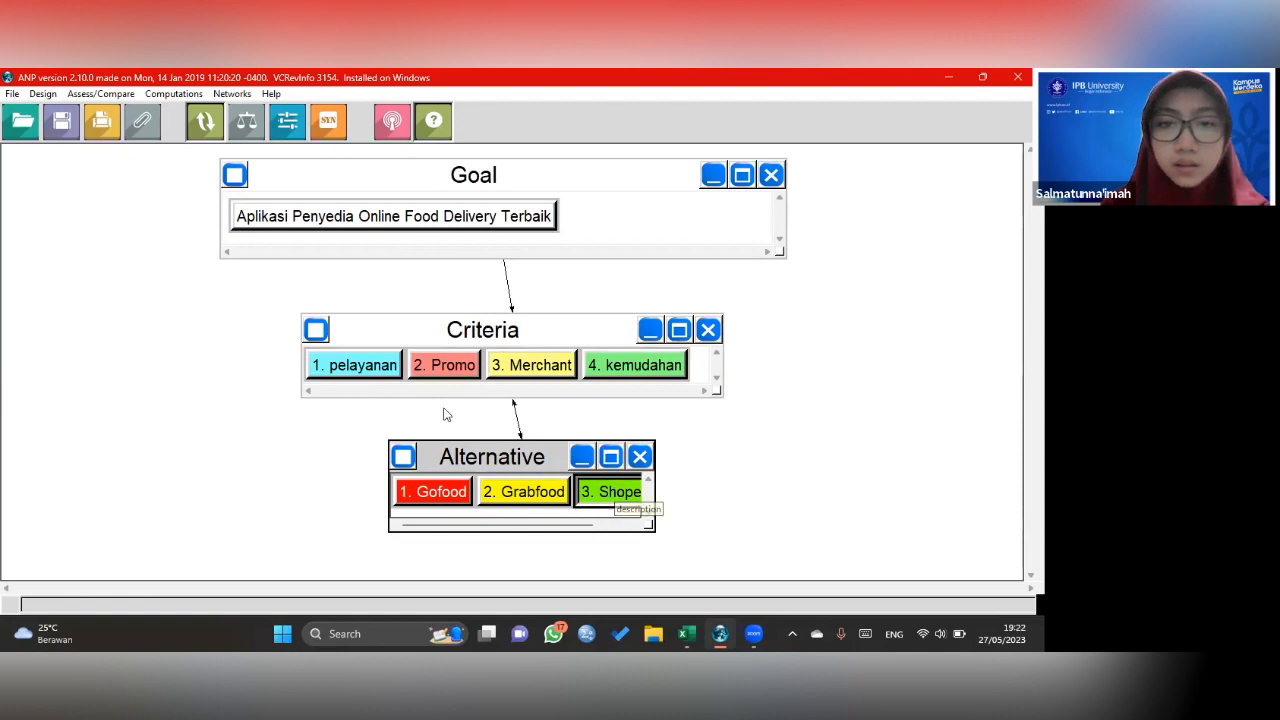
click(396, 370)
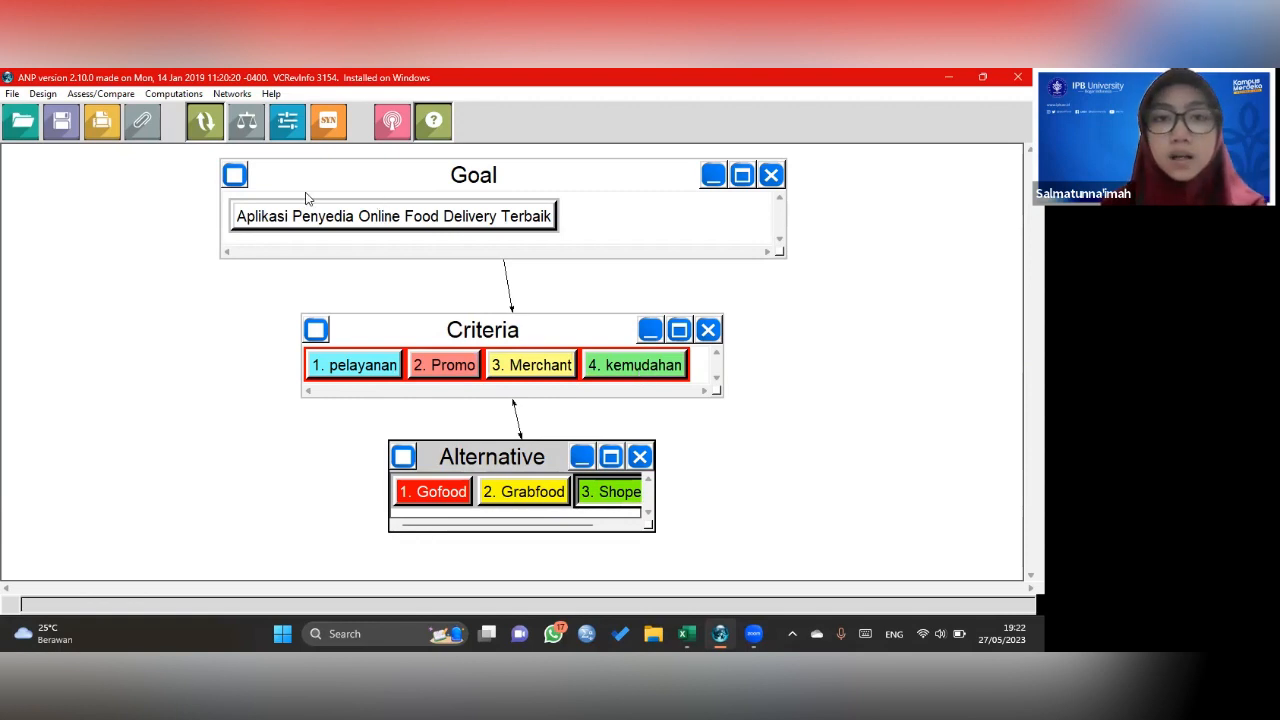
click(199, 127)
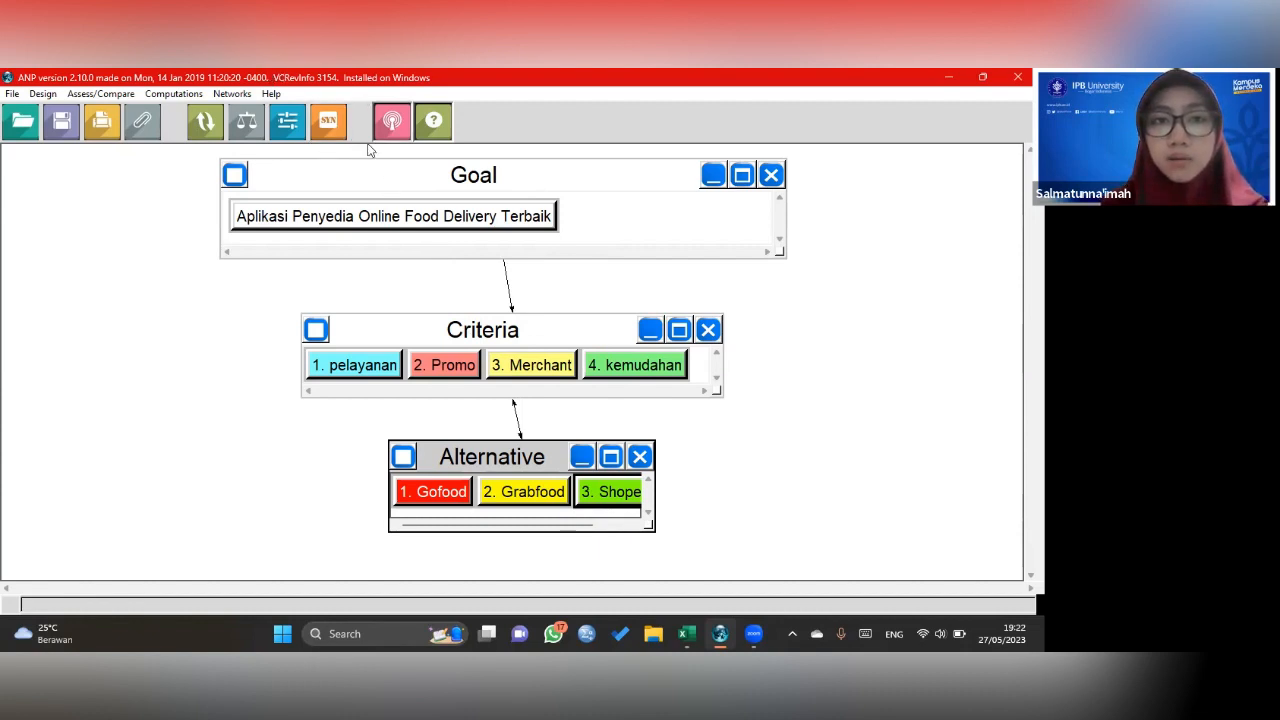
- Widen the Alternative cluster to fit all three nodes and centre it beneath the Criteria cluster
mouse_move(417, 206)
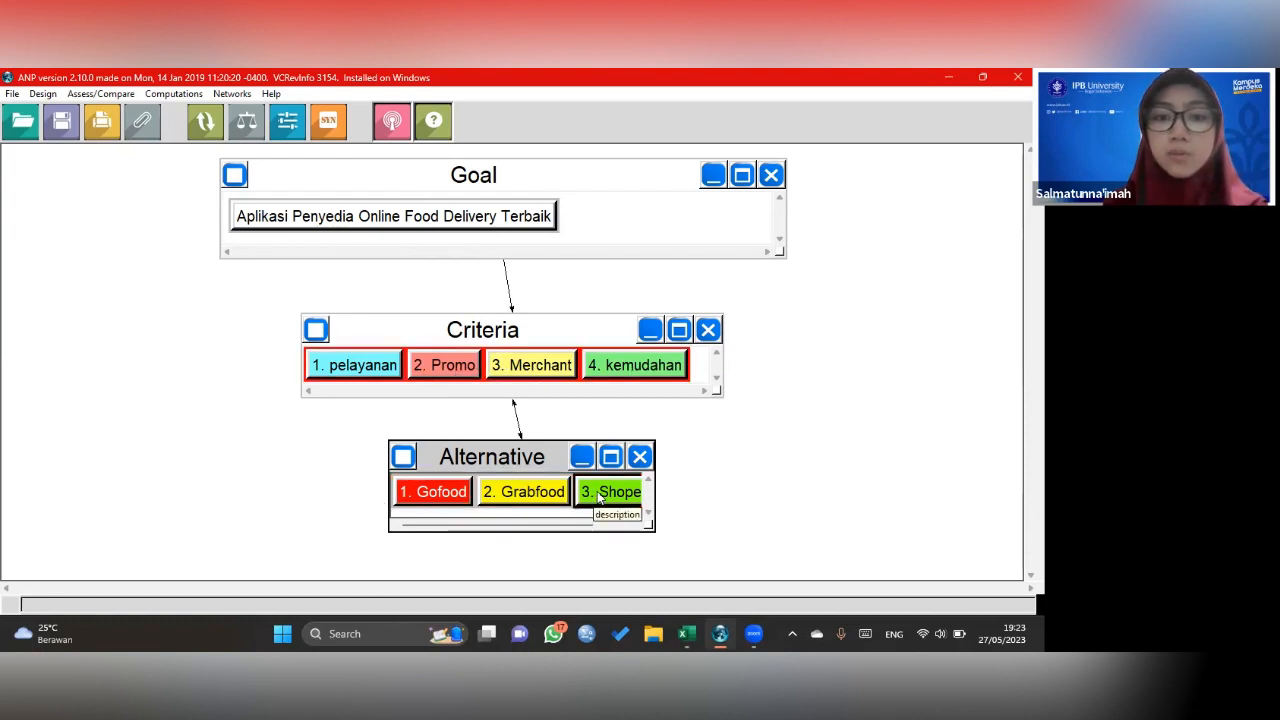
drag(648, 528, 730, 535)
drag(594, 459, 547, 456)
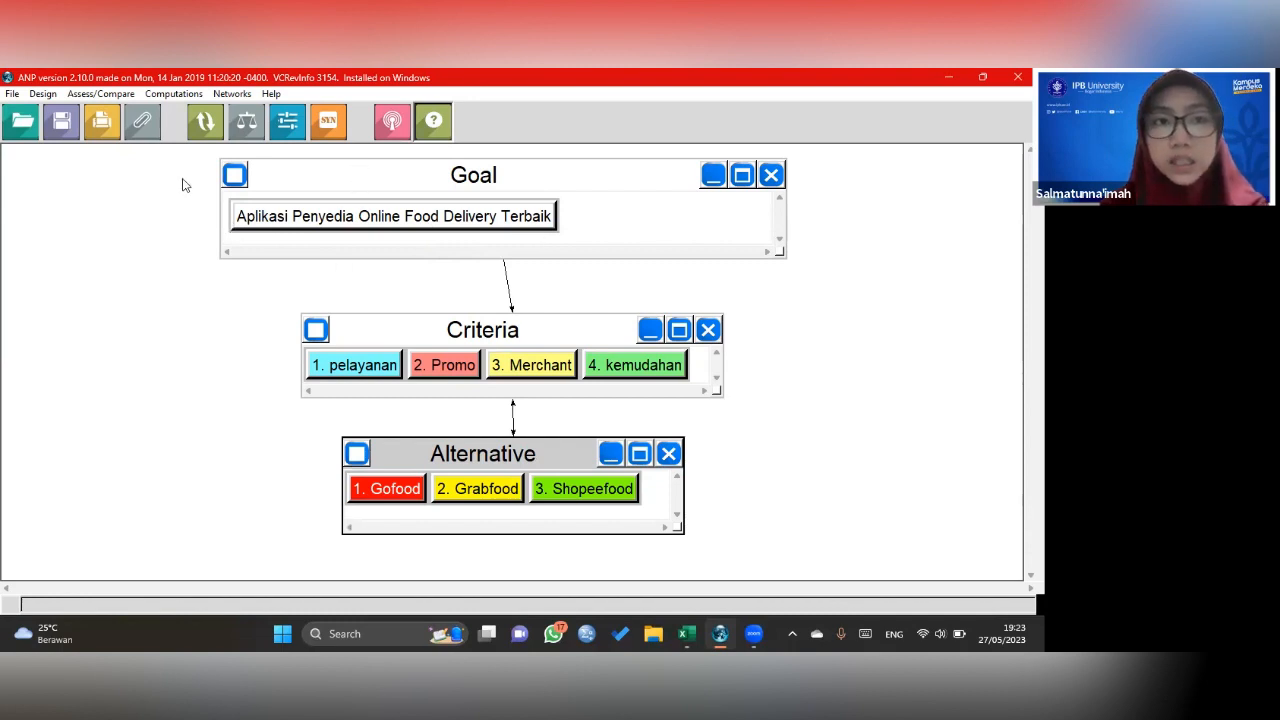
- Open the pairwise node comparisons of the Criteria cluster with respect to 1. Gofood as a questionnaire
mouse_move(686, 636)
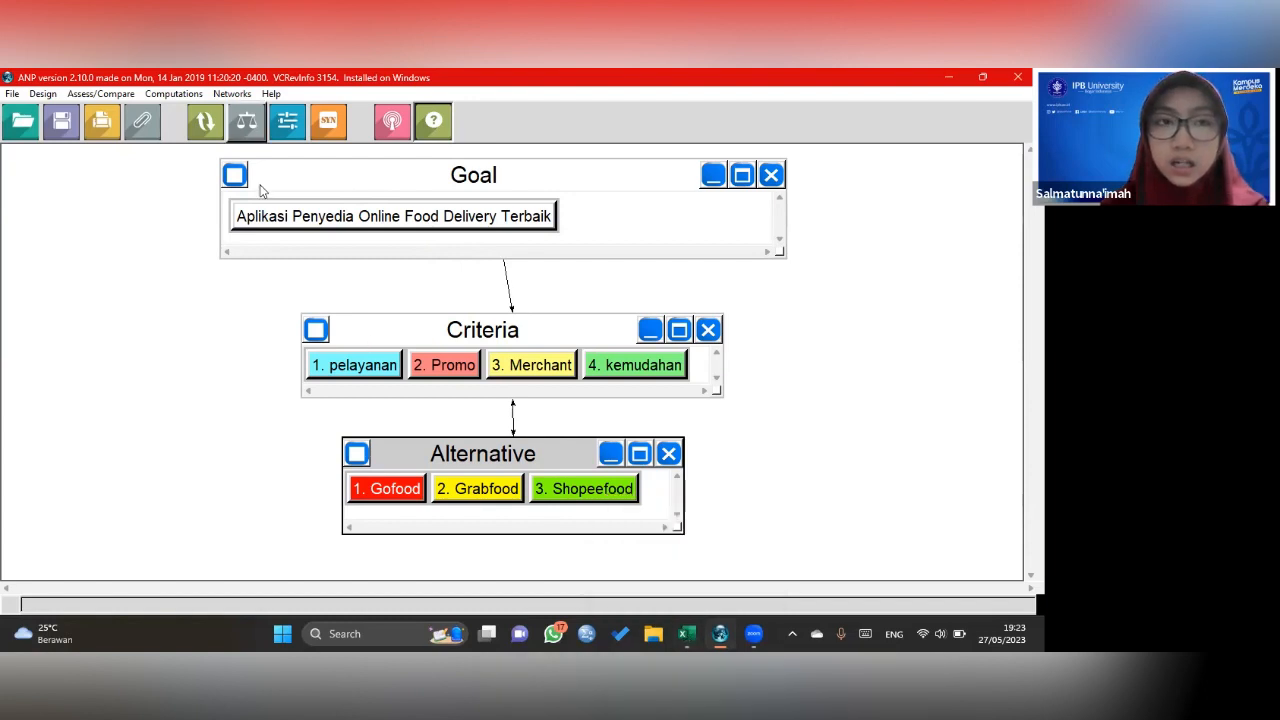
click(190, 114)
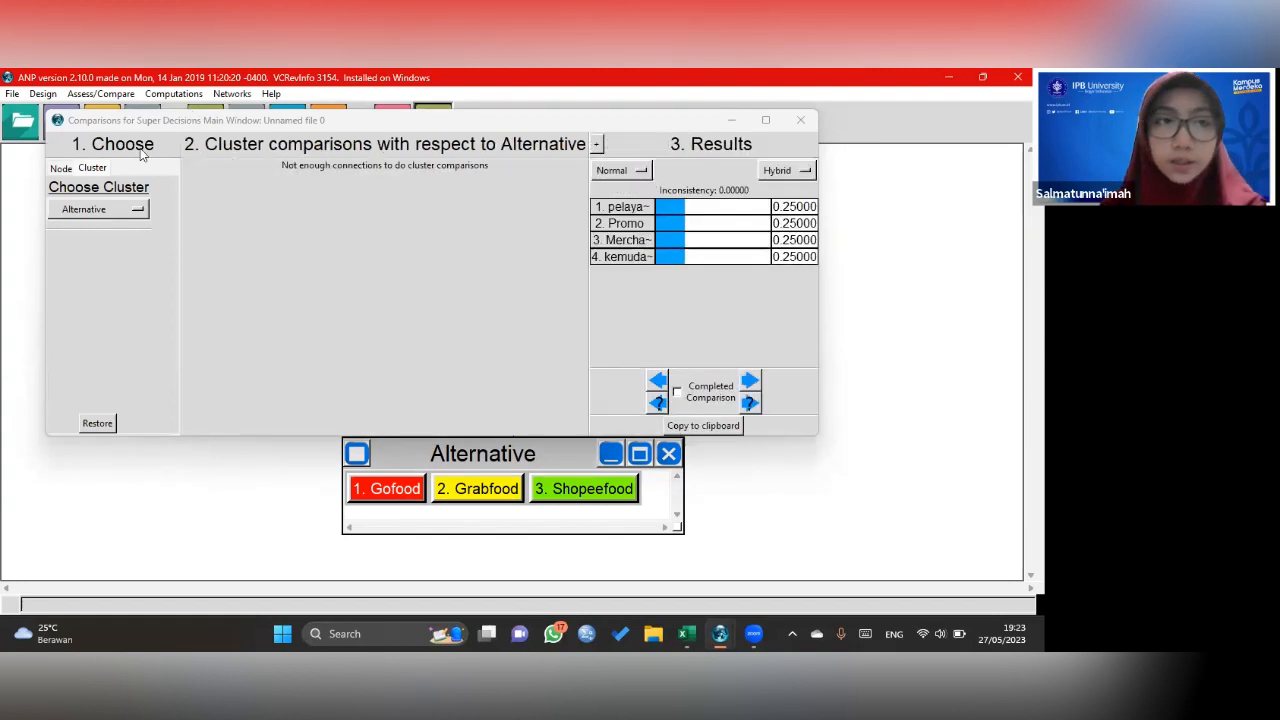
click(100, 212)
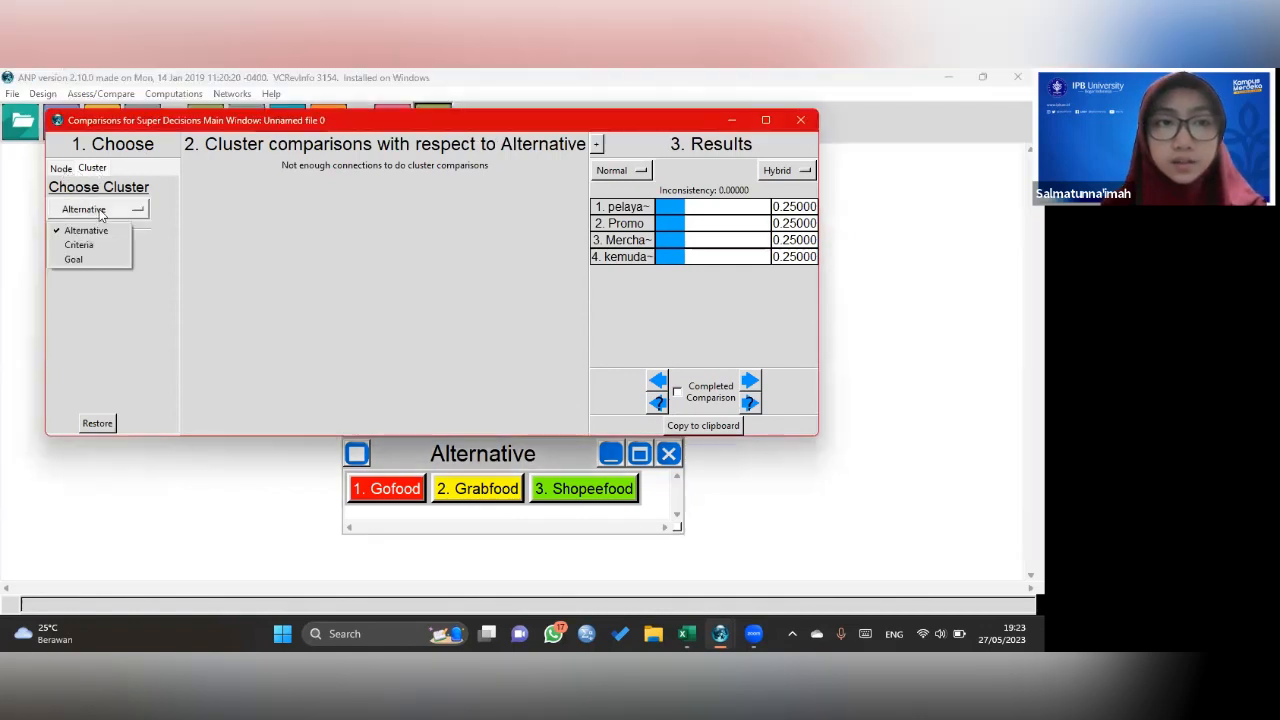
click(62, 169)
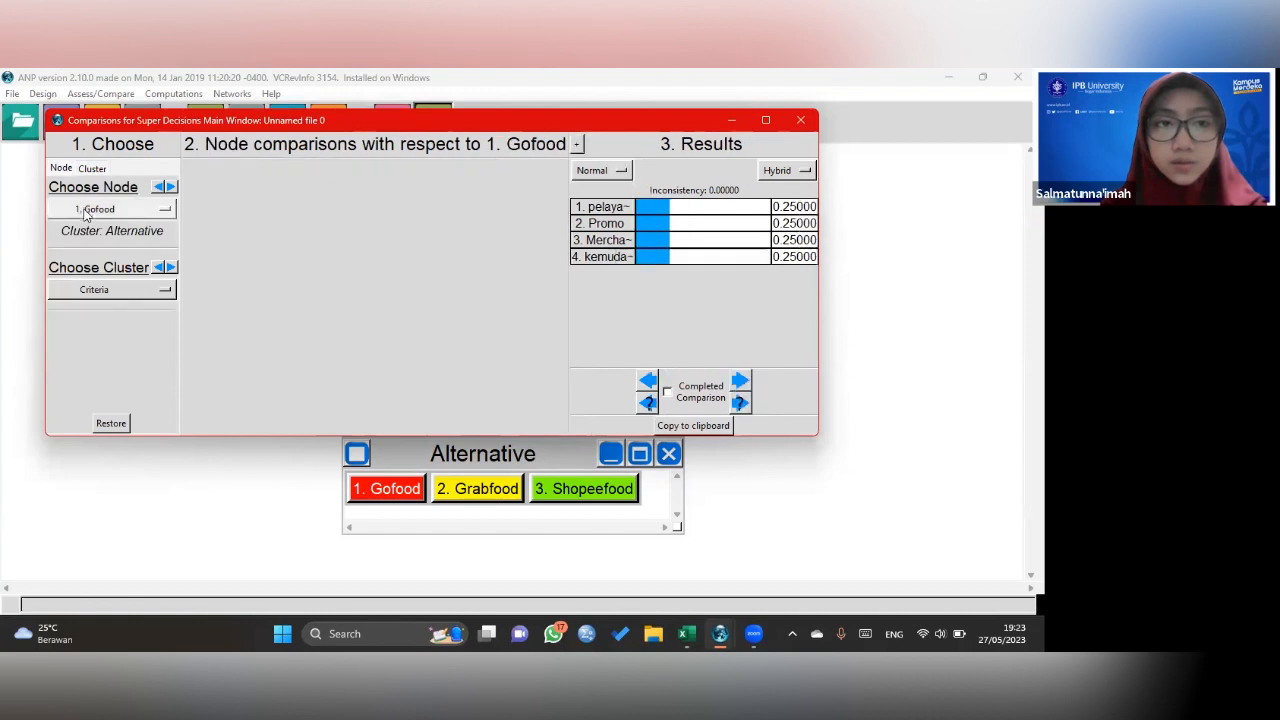
click(85, 213)
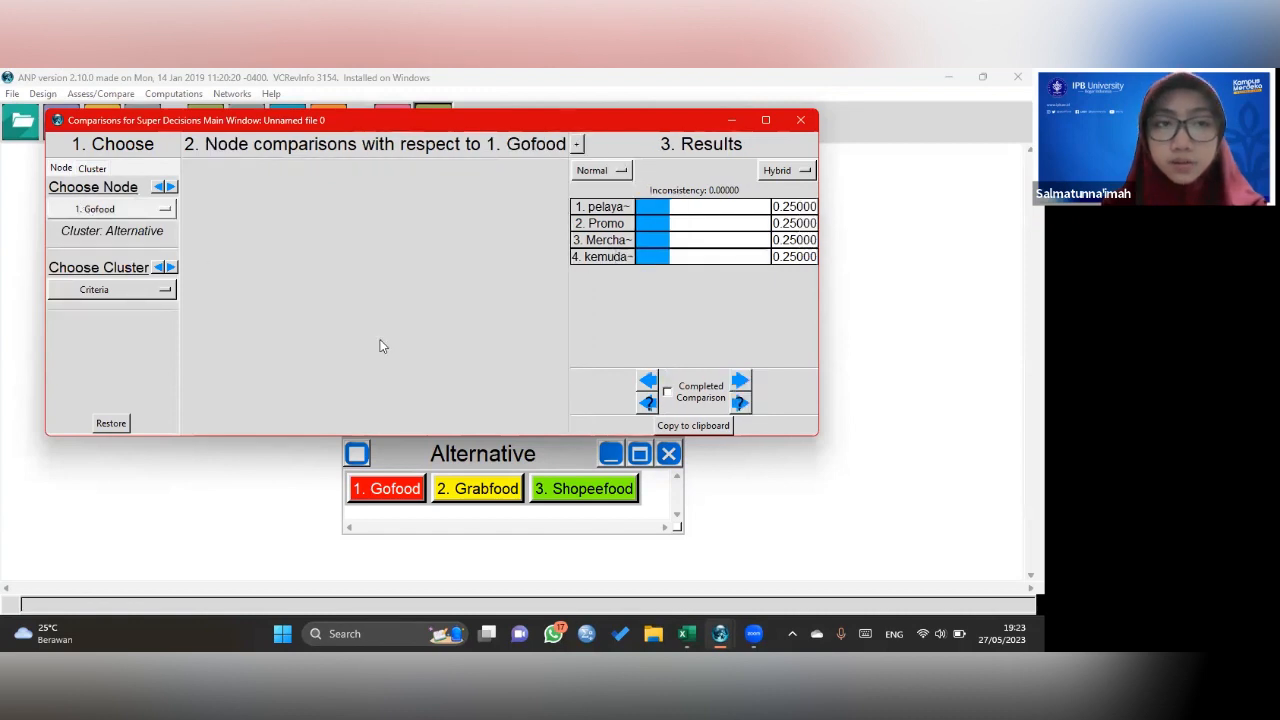
click(257, 286)
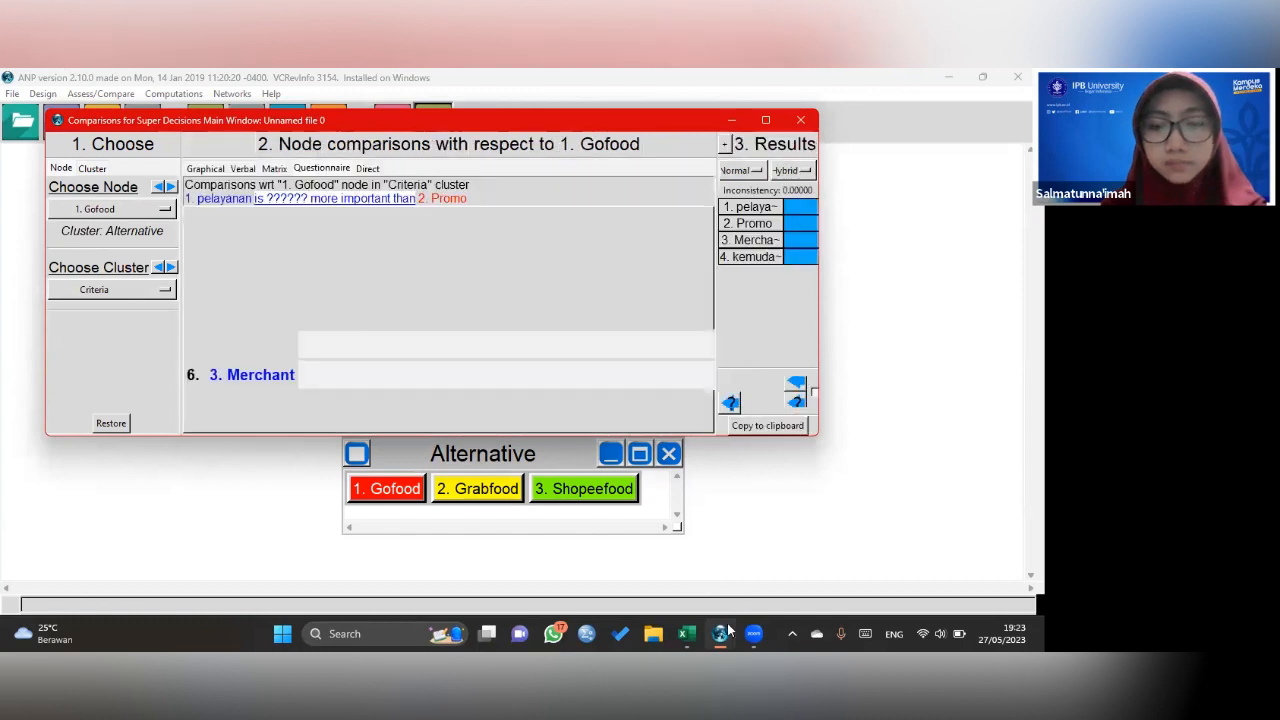
- Switch to the data kuesioner ahp workbook in Excel and place it side by side with the comparisons window
mouse_move(735, 634)
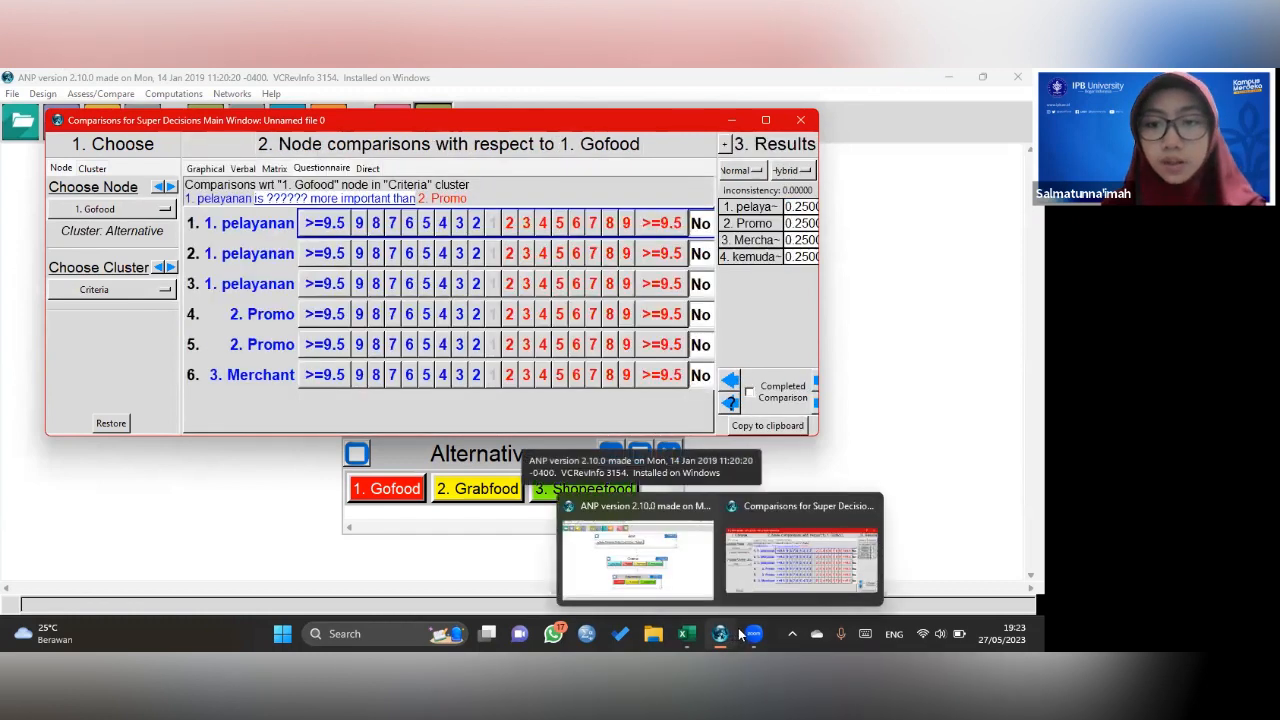
click(690, 633)
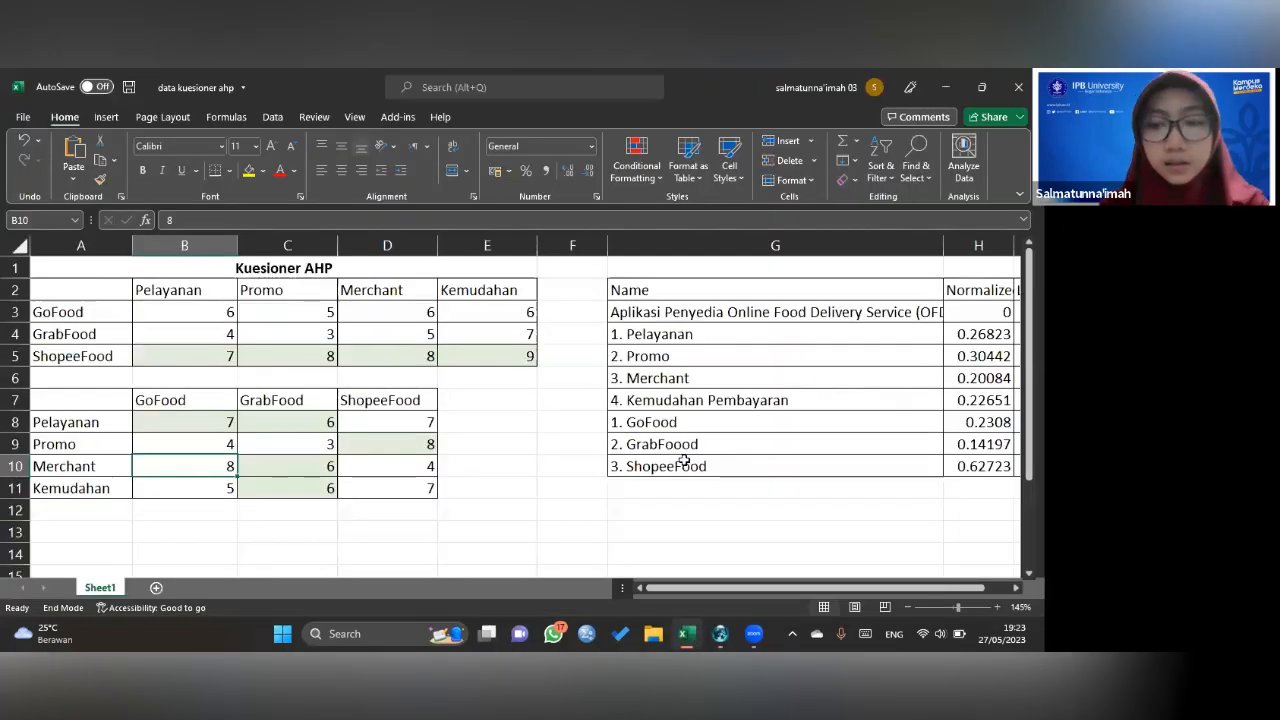
key(super+Right)
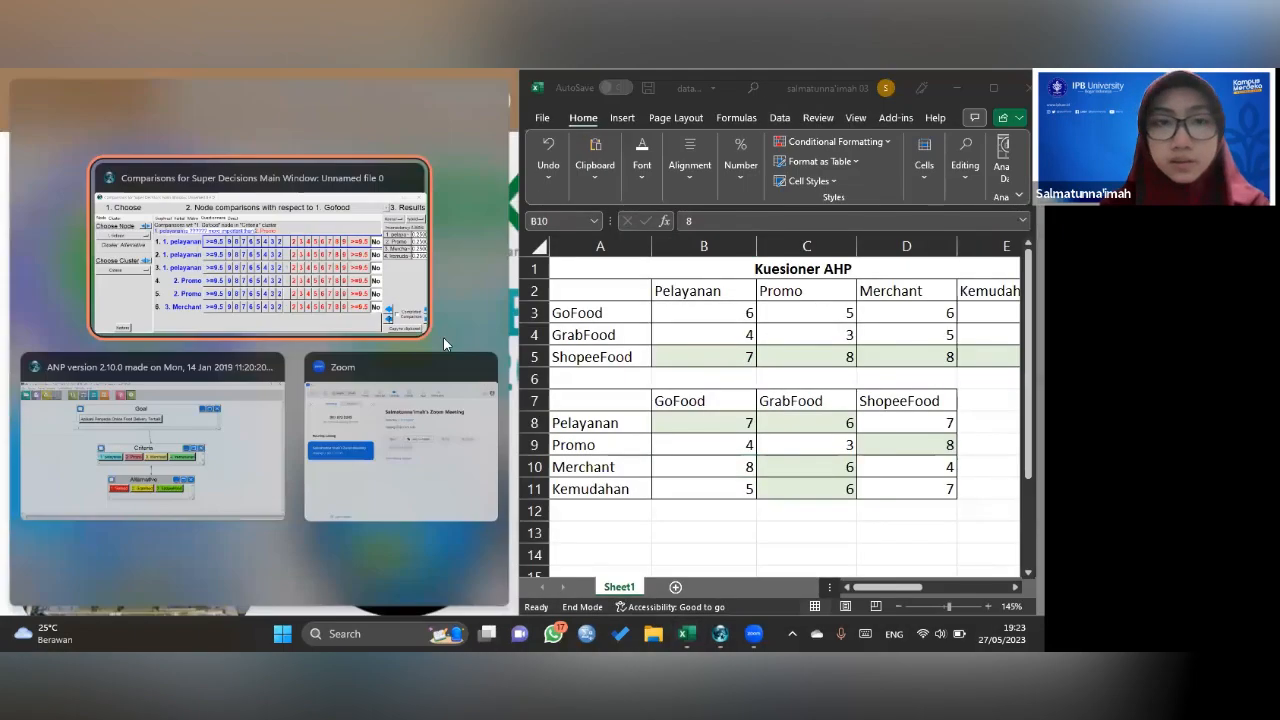
click(443, 337)
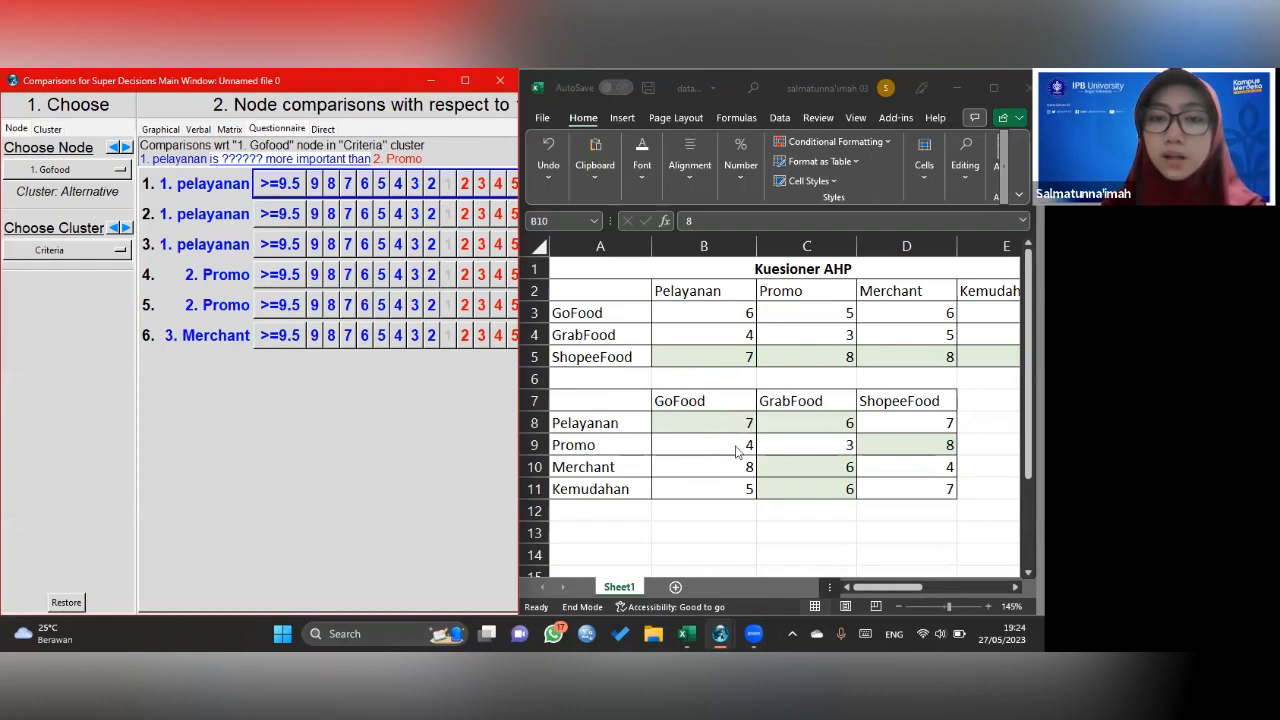
- With respect to 1. Gofood, rate pelayanan 4 over Promo, Merchant 2 over pelayanan, and pelayanan 3 over kemudahan
click(391, 188)
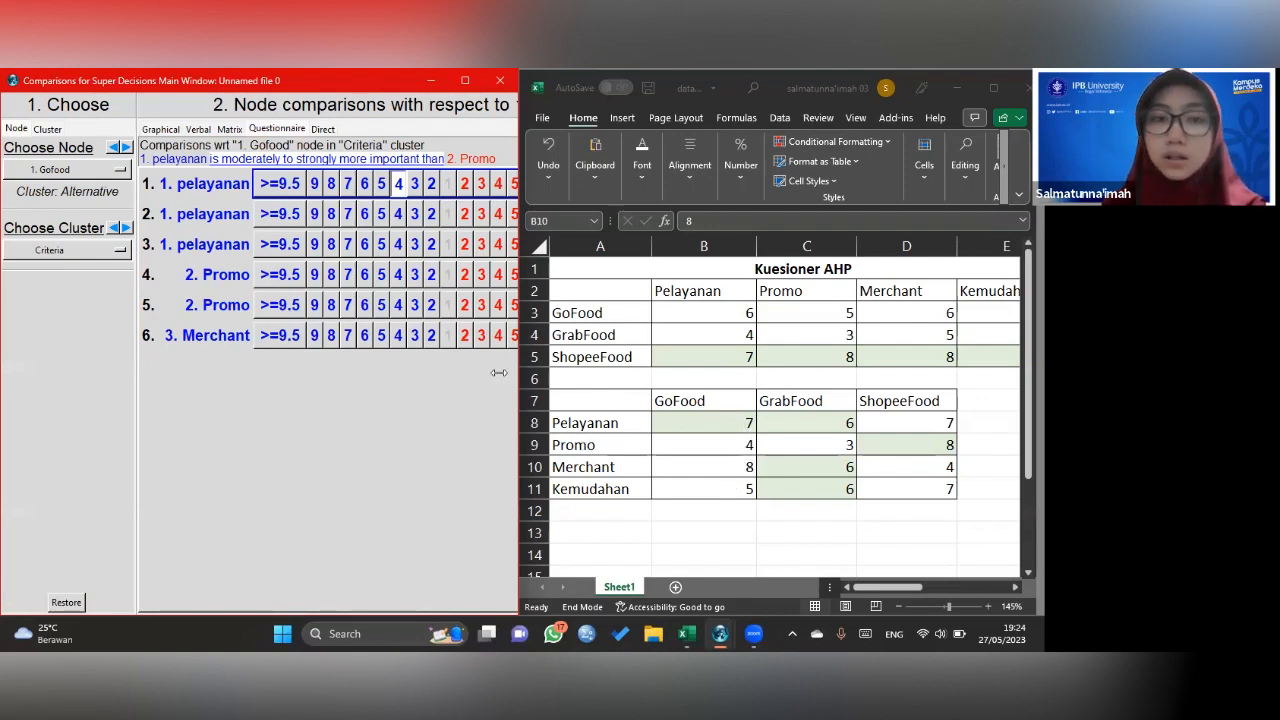
click(463, 214)
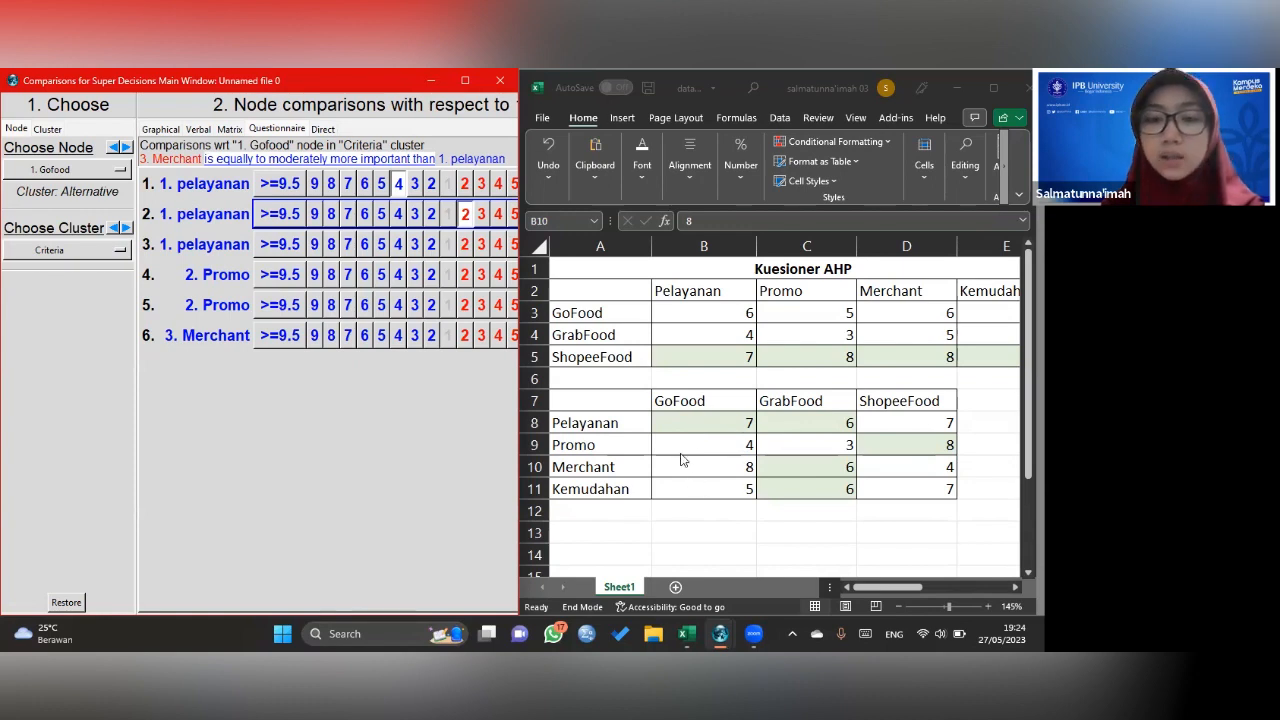
click(416, 250)
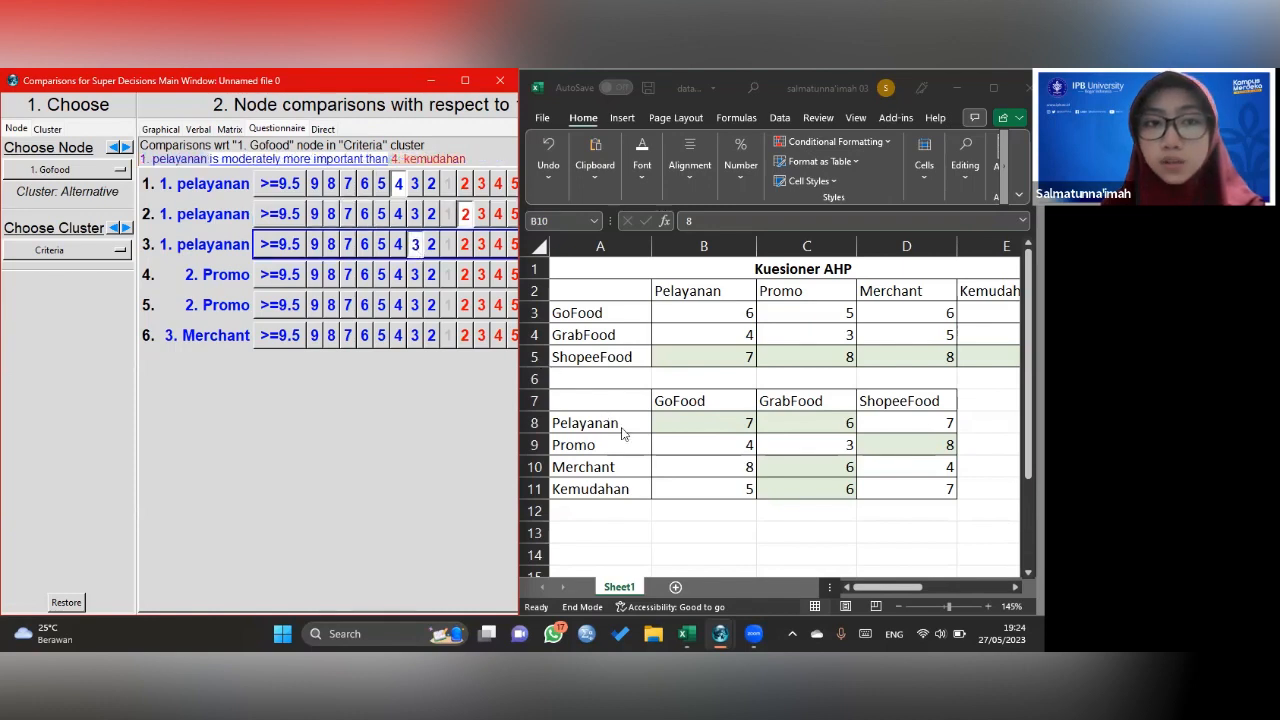
- With respect to 1. Gofood, rate Merchant 5 over Promo and kemudahan 2 over Promo
click(232, 278)
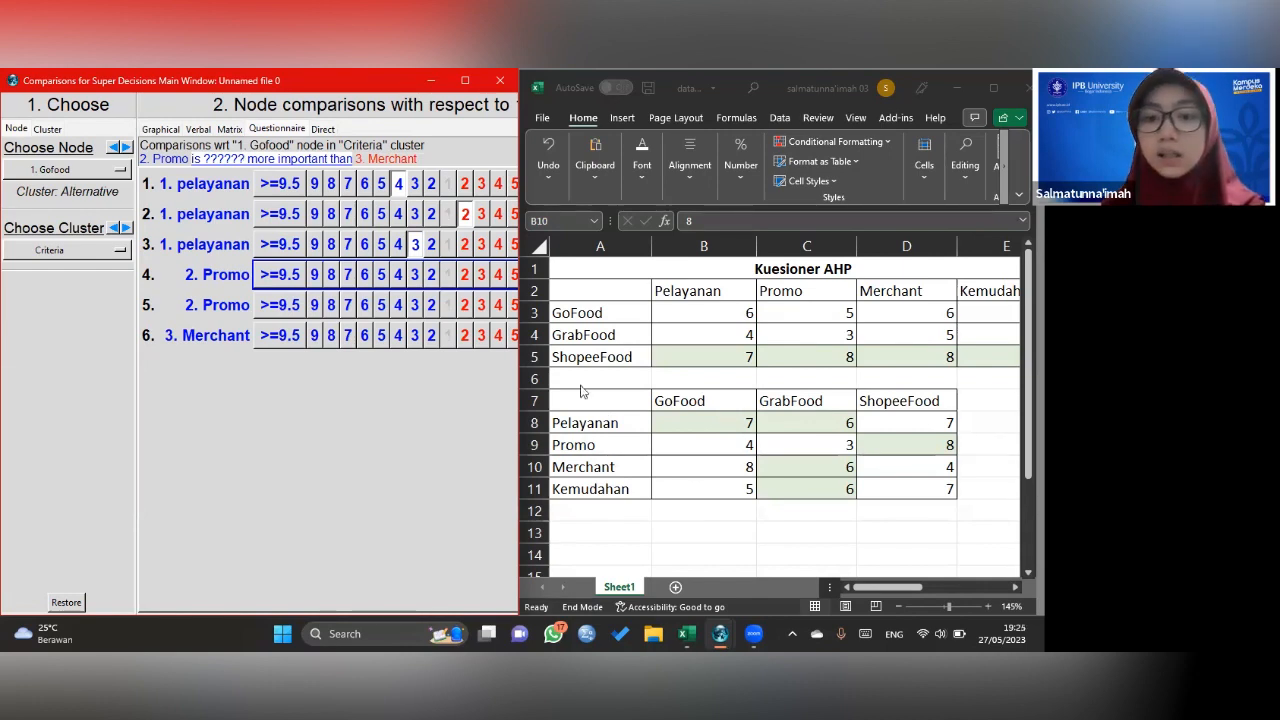
click(512, 279)
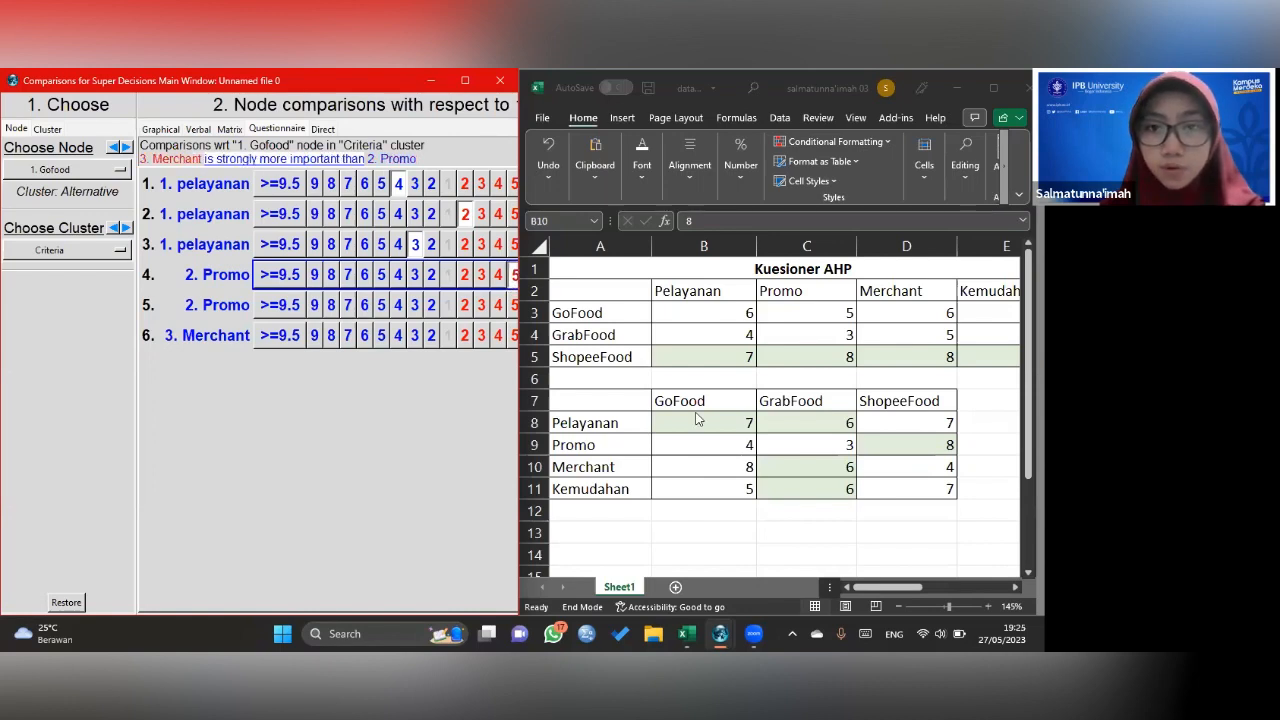
click(243, 308)
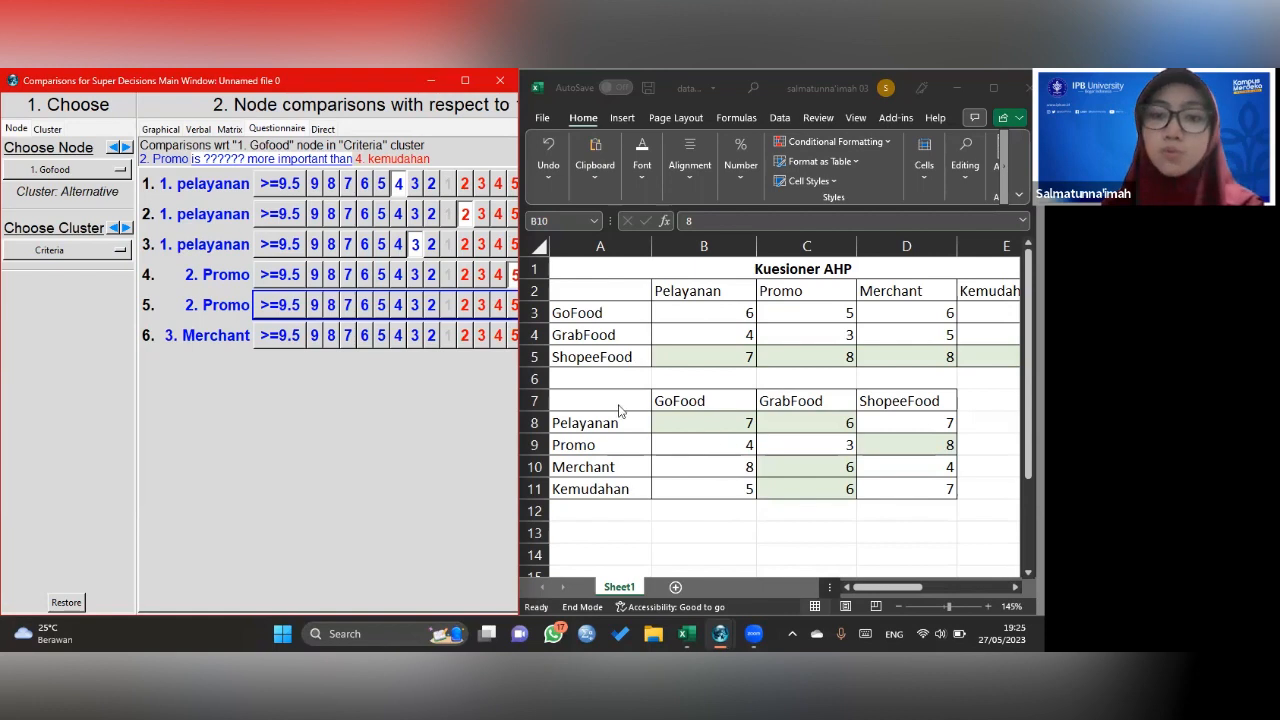
click(465, 306)
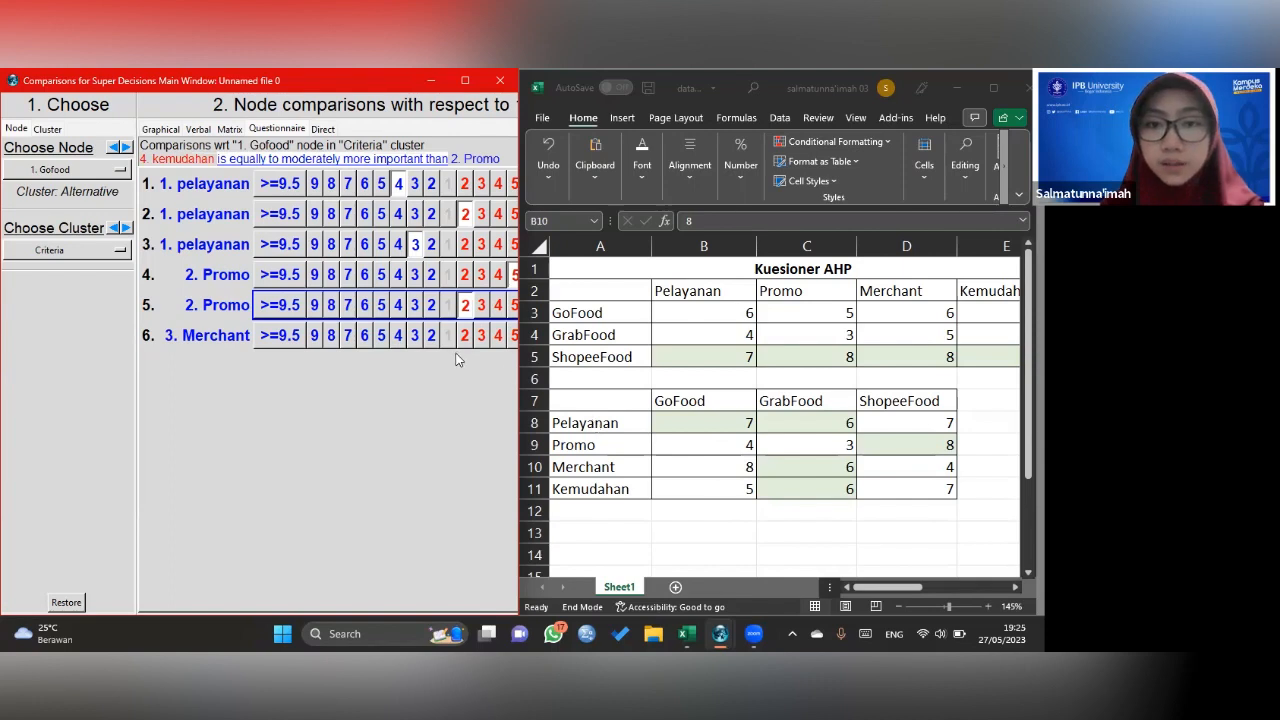
- With respect to 1. Gofood, rate Merchant 4 over kemudahan and mark the comparison as completed
click(218, 340)
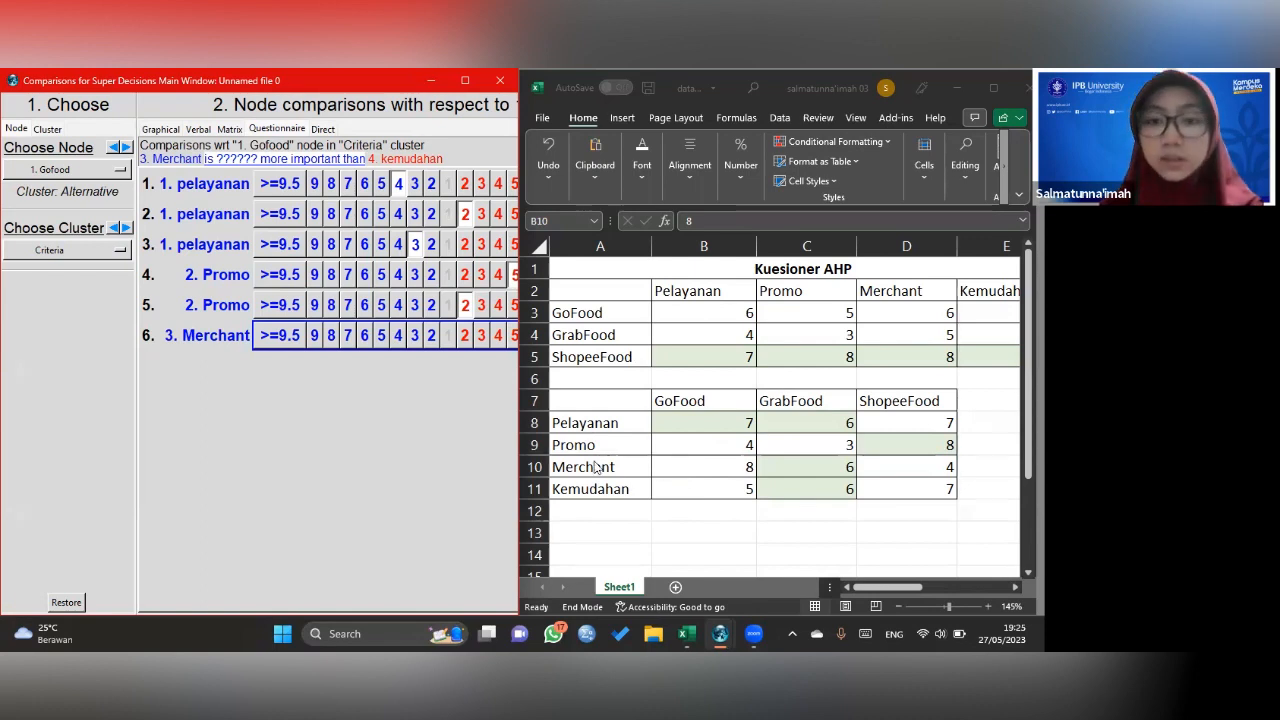
click(398, 337)
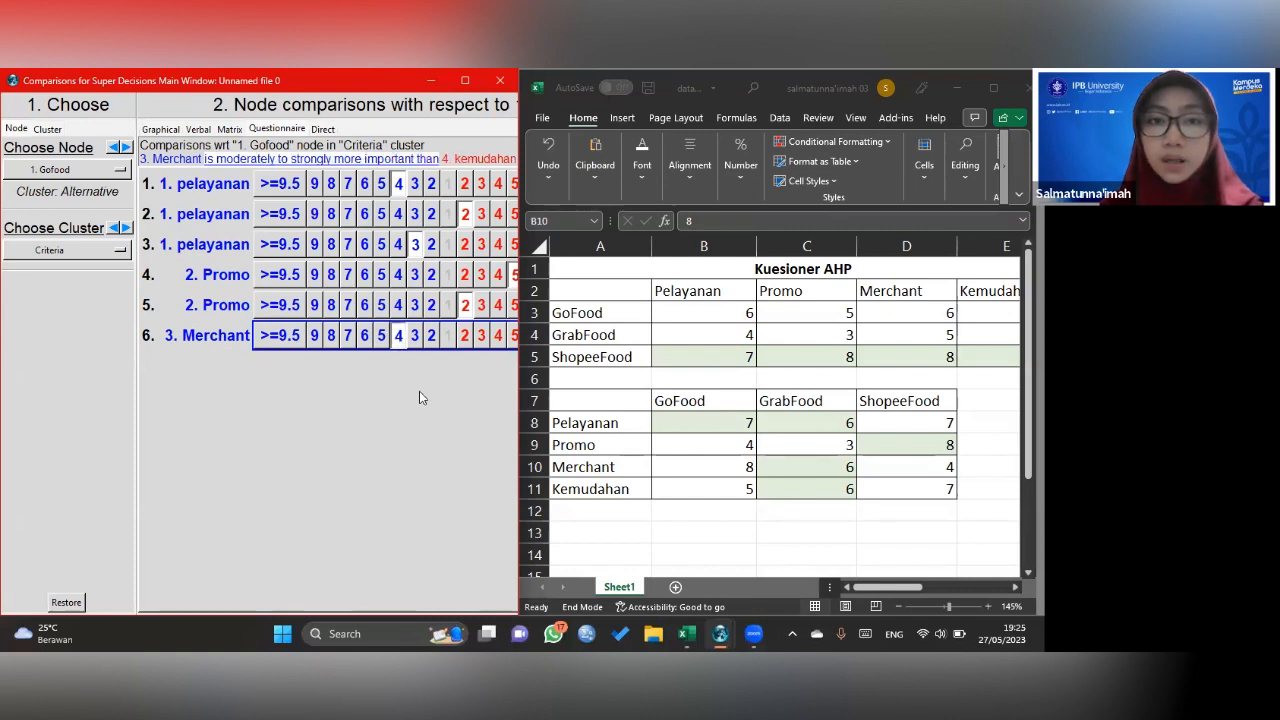
click(958, 93)
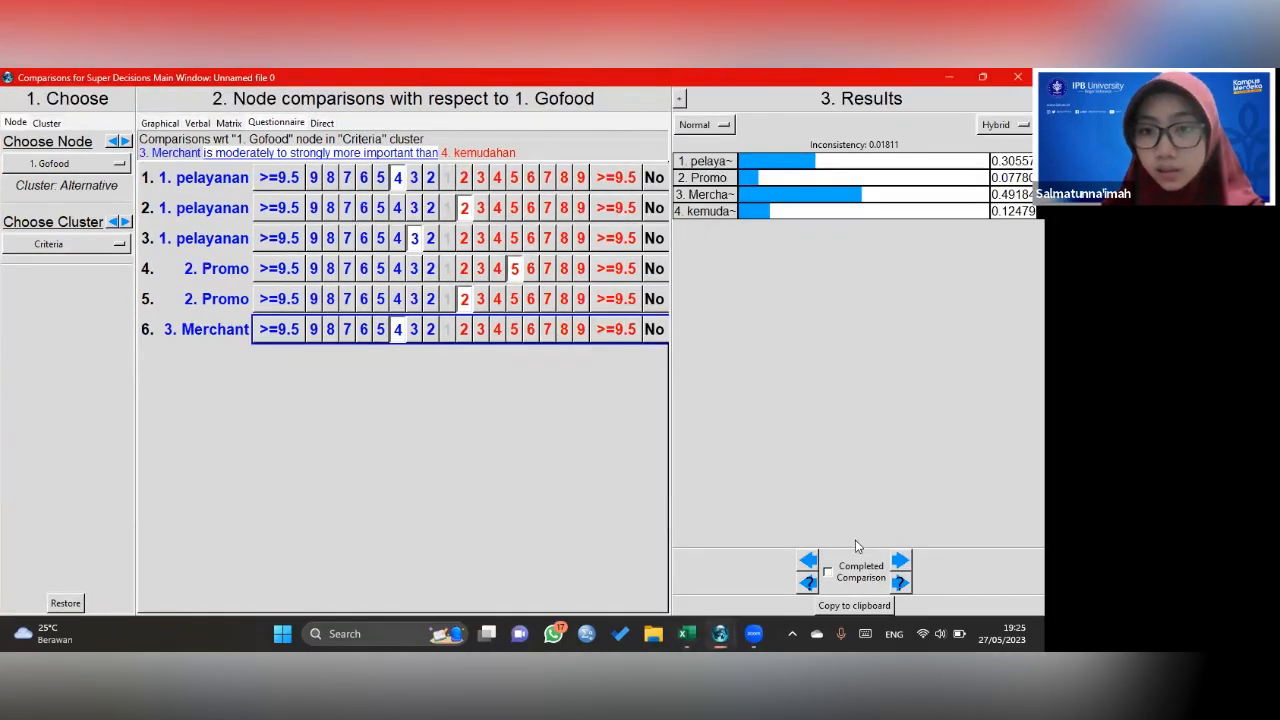
click(828, 574)
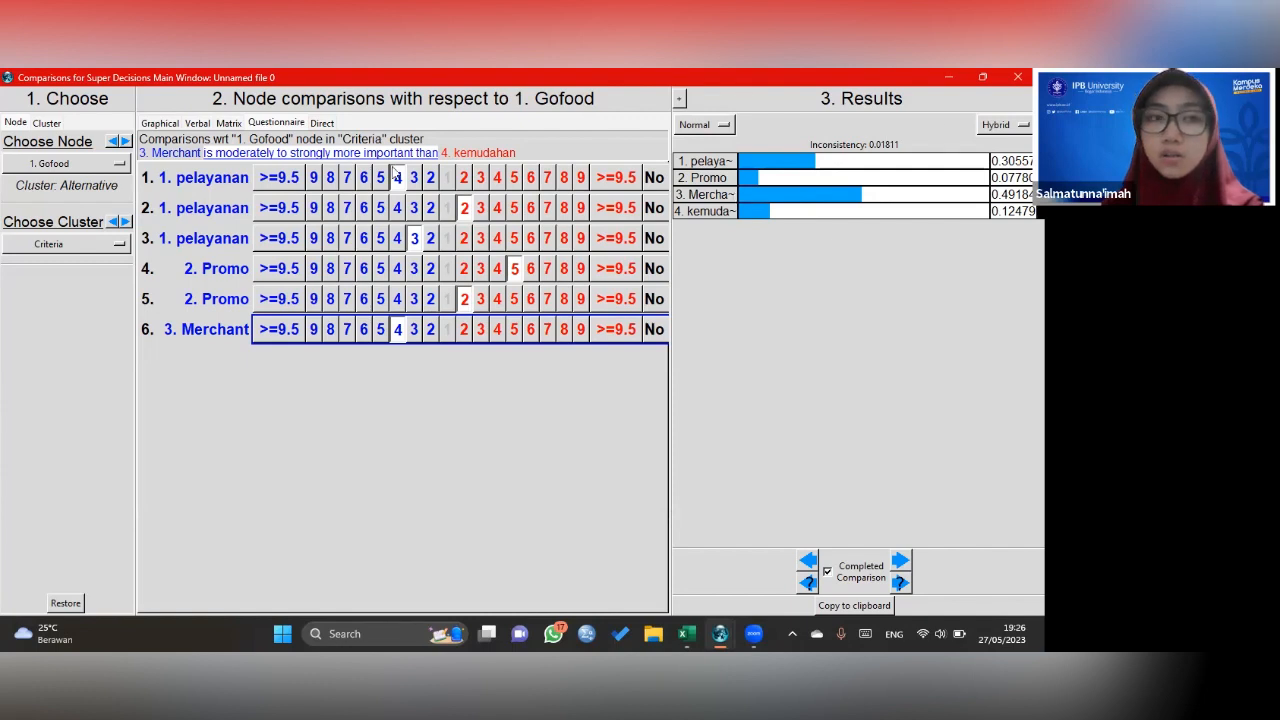
- Switch to the Criteria comparisons with respect to 2. Grabfood and mark them as completed
click(78, 168)
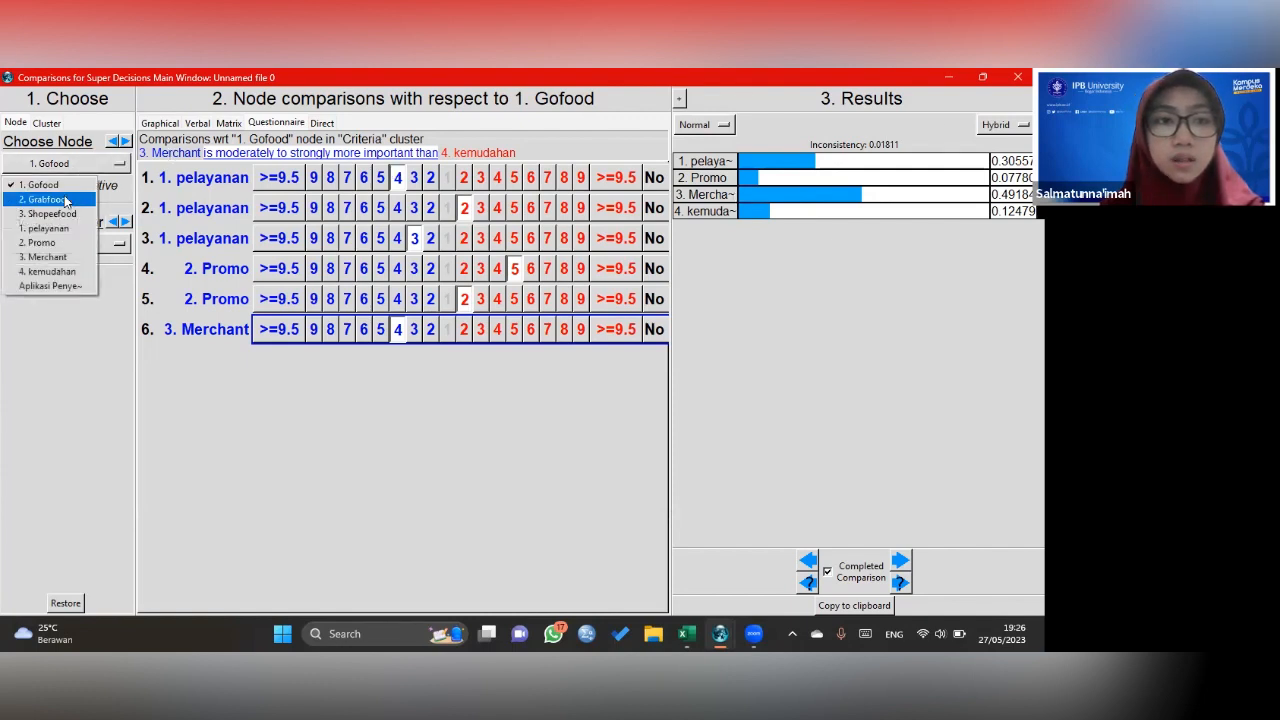
click(65, 200)
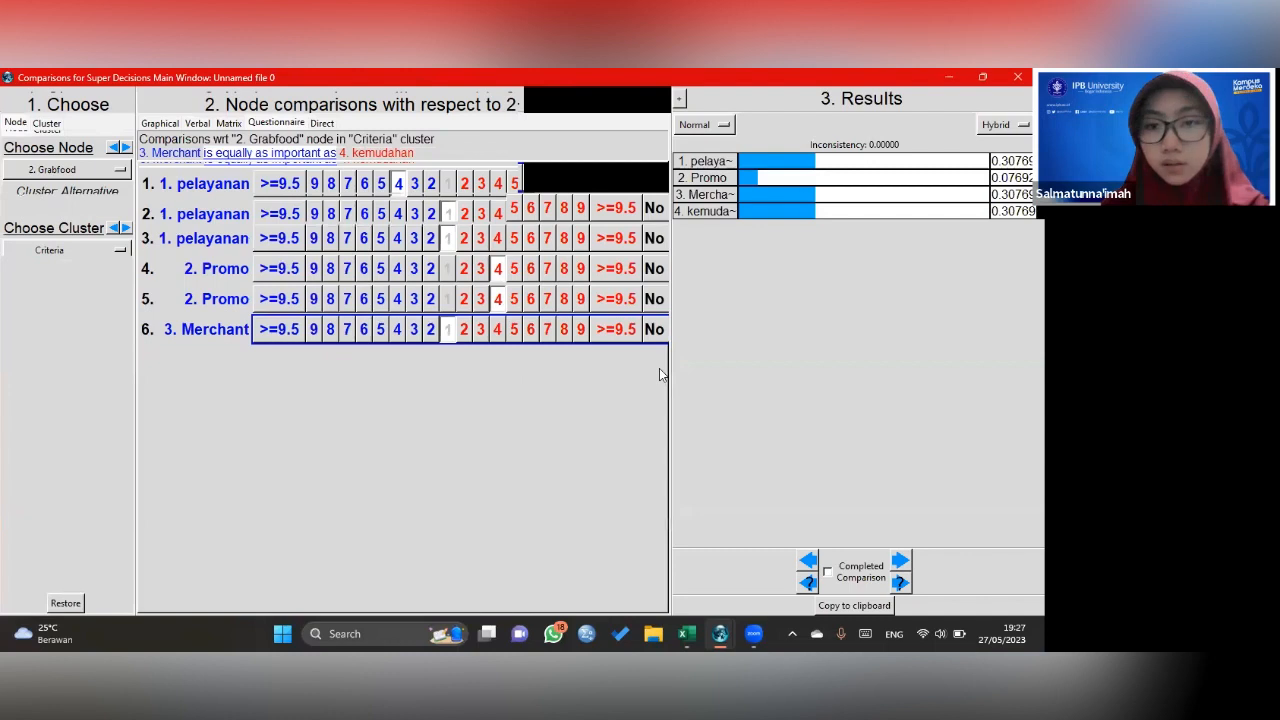
click(827, 571)
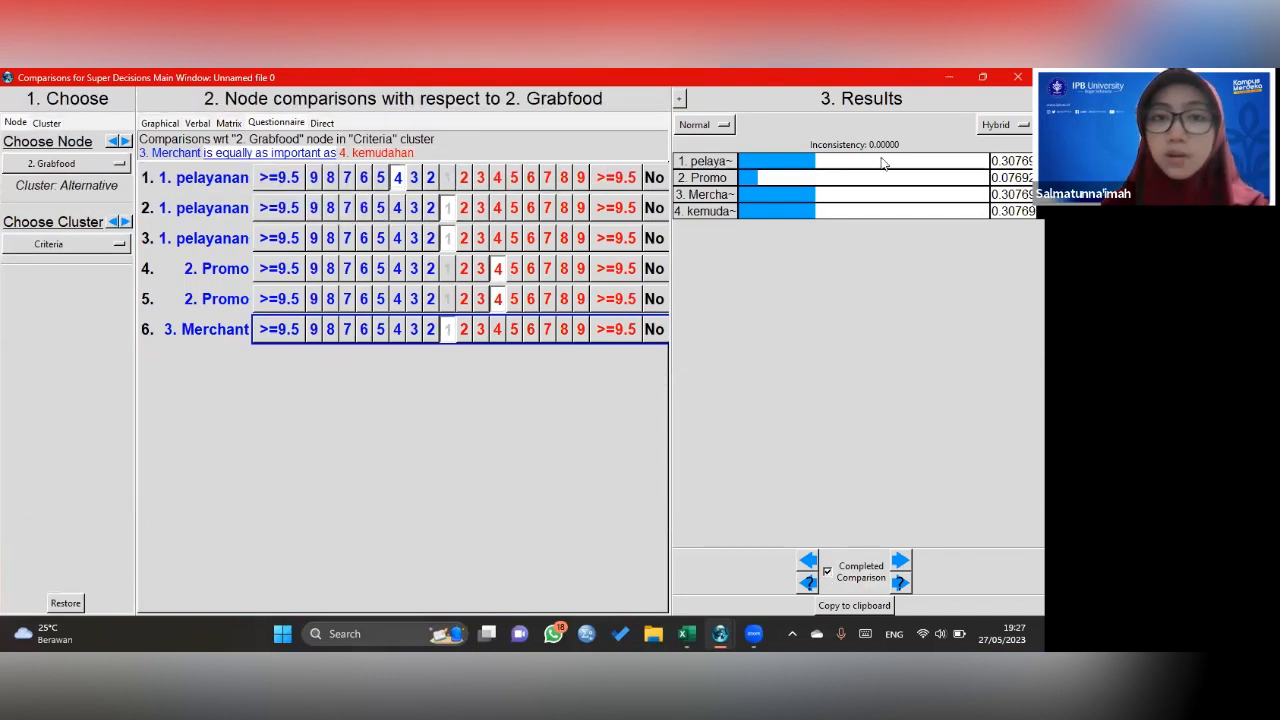
- Switch to the comparisons with respect to 3. Shopeefood and change the Merchant–kemudahan rating to 4 in favour of kemudahan
click(83, 171)
click(45, 218)
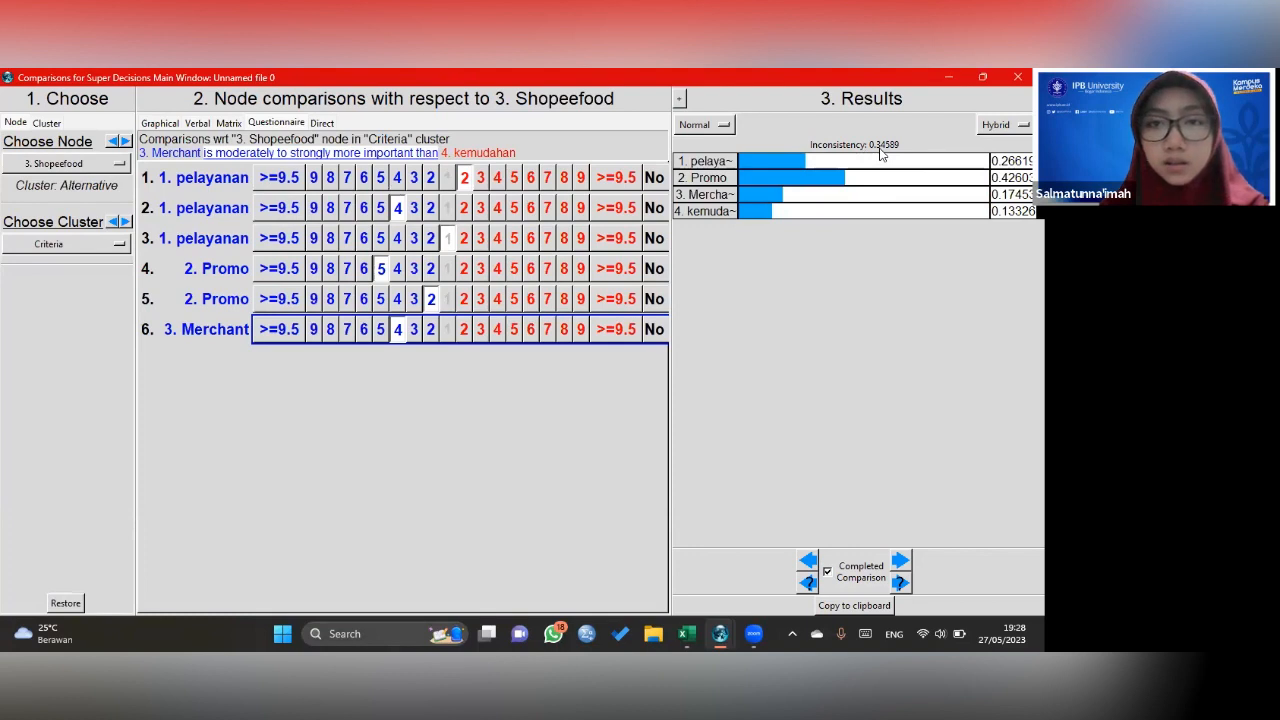
key(super+Left)
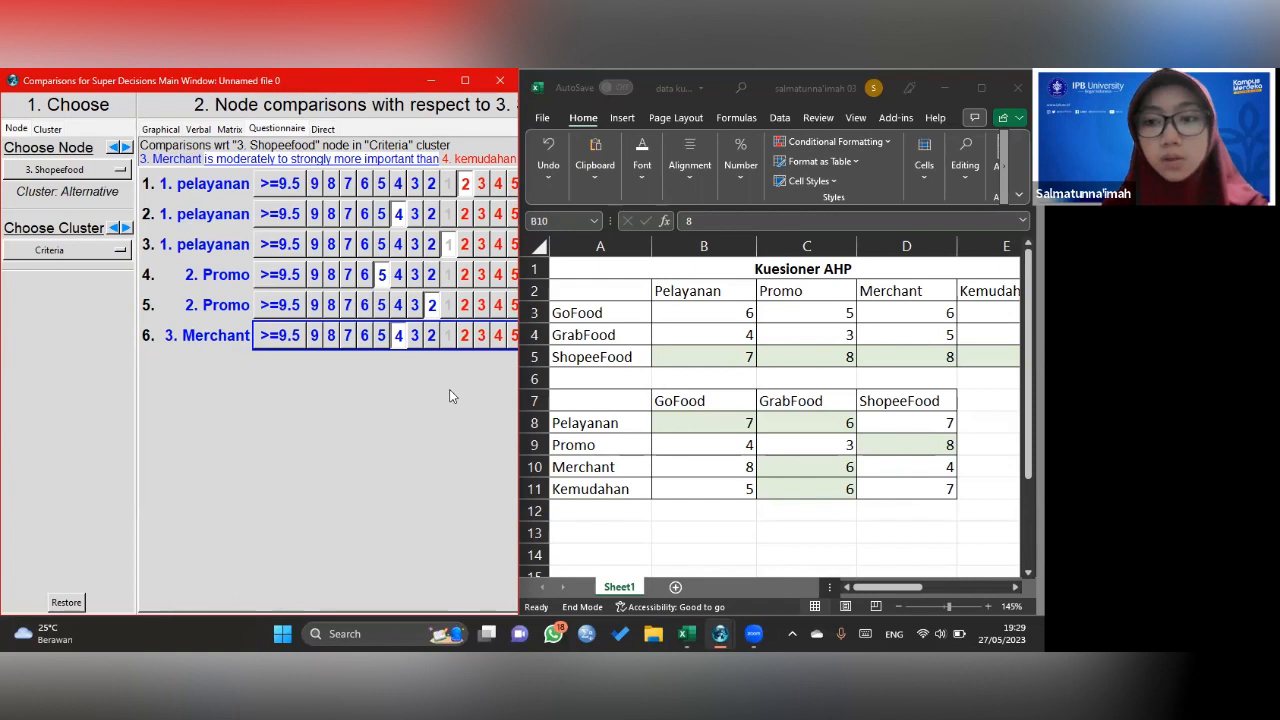
click(497, 337)
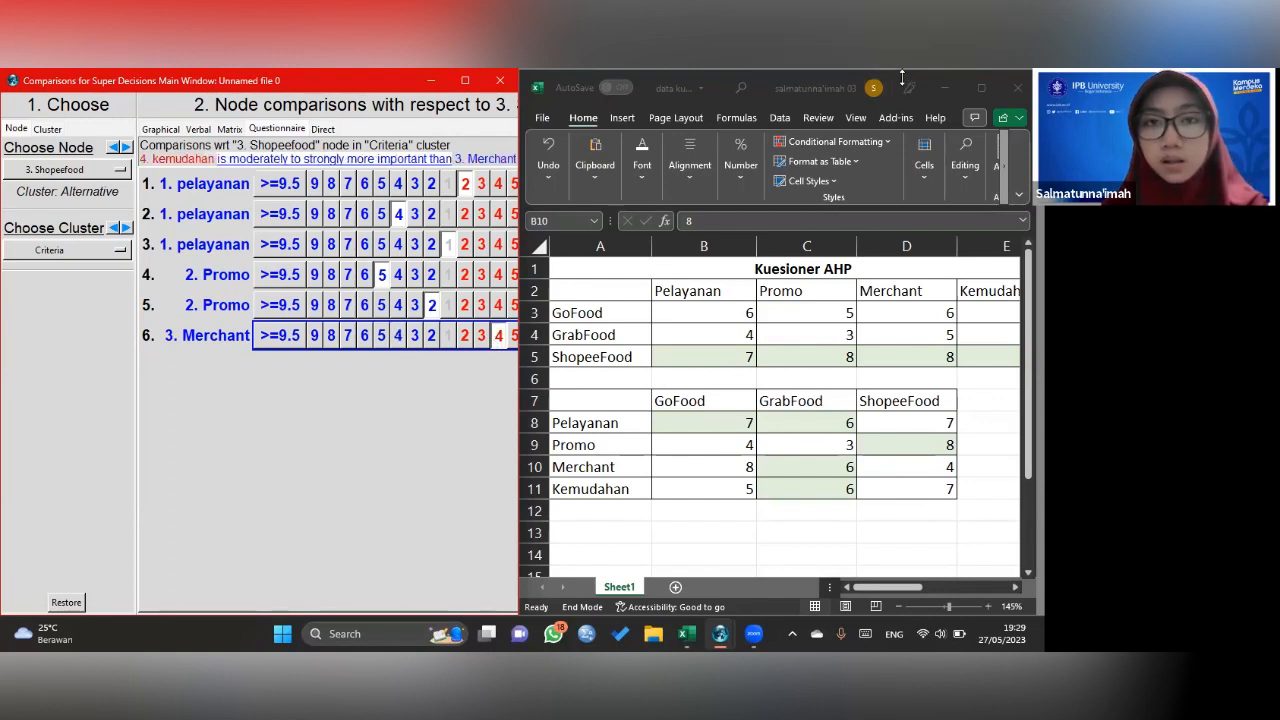
click(465, 80)
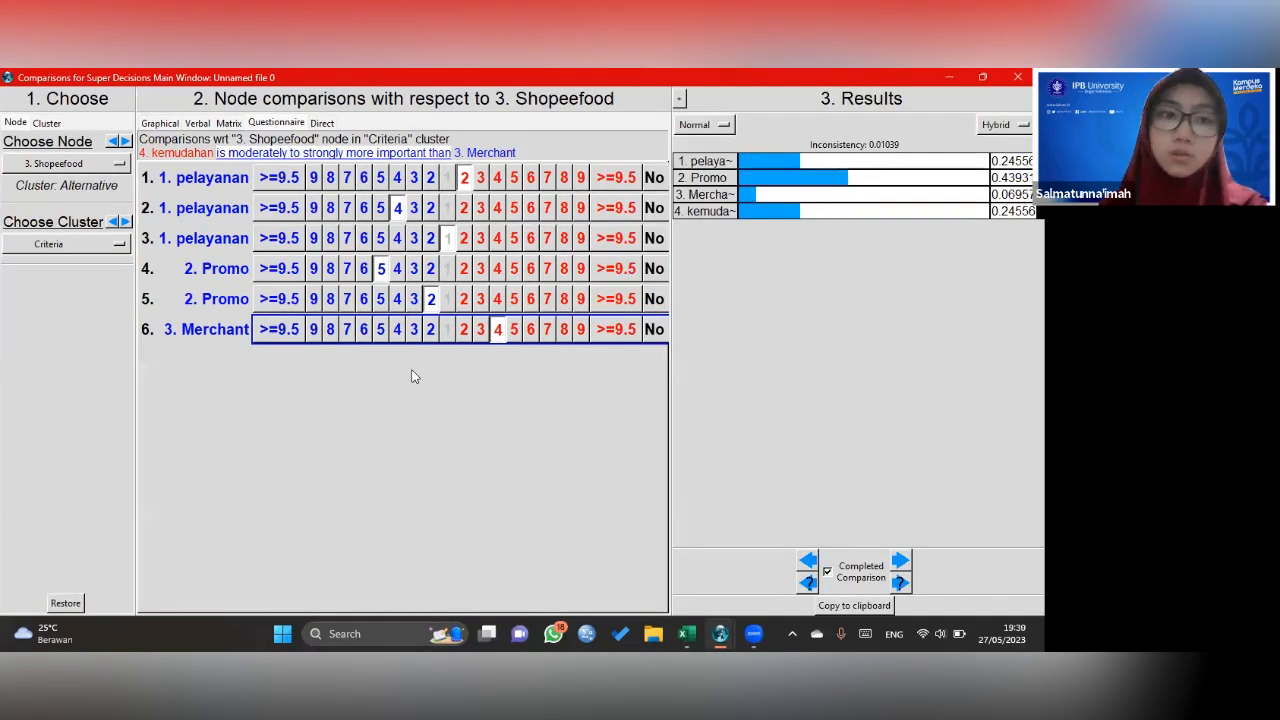
- Open the Alternative cluster comparisons with respect to 1. pelayanan and place them side by side with the questionnaire workbook in Excel
click(97, 165)
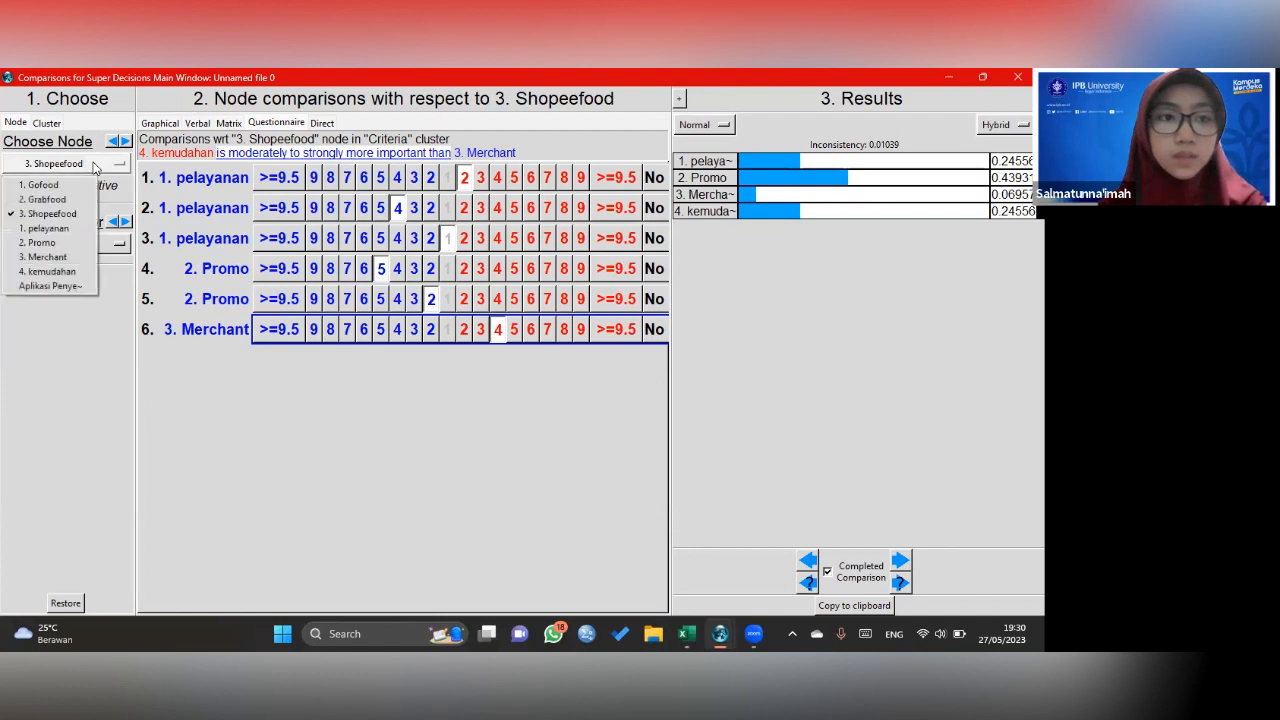
click(77, 230)
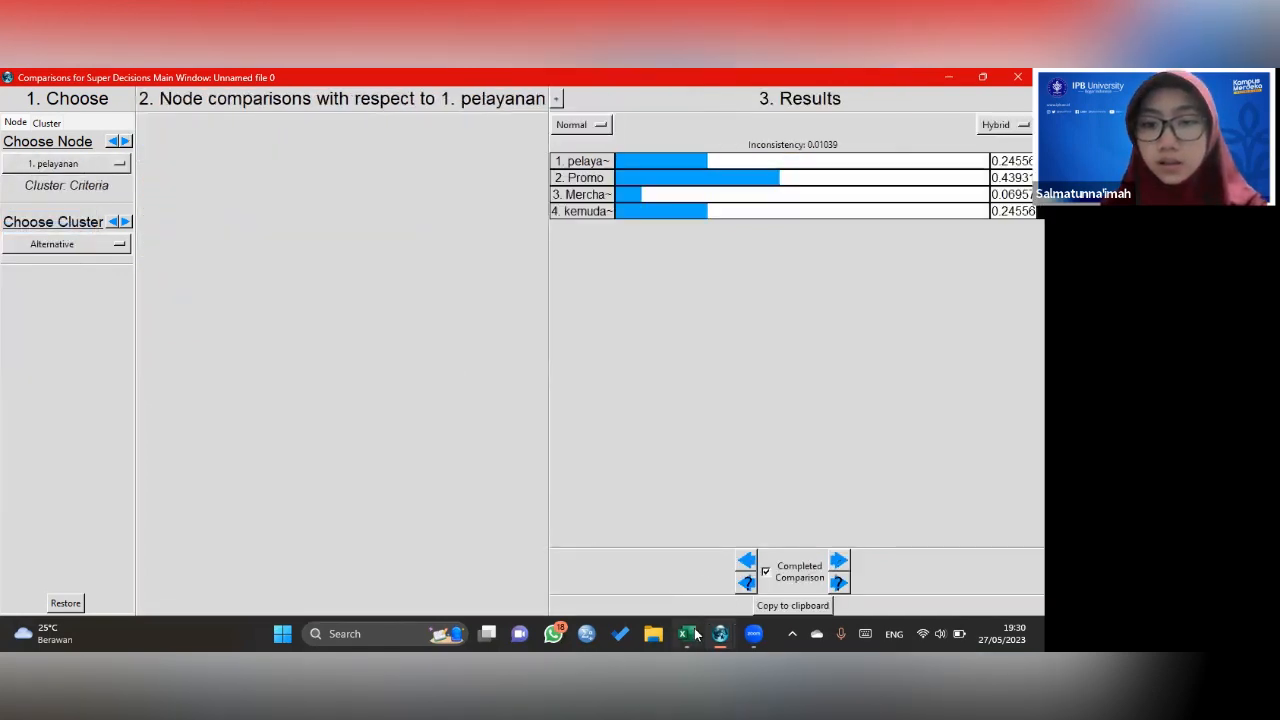
key(alt+Tab)
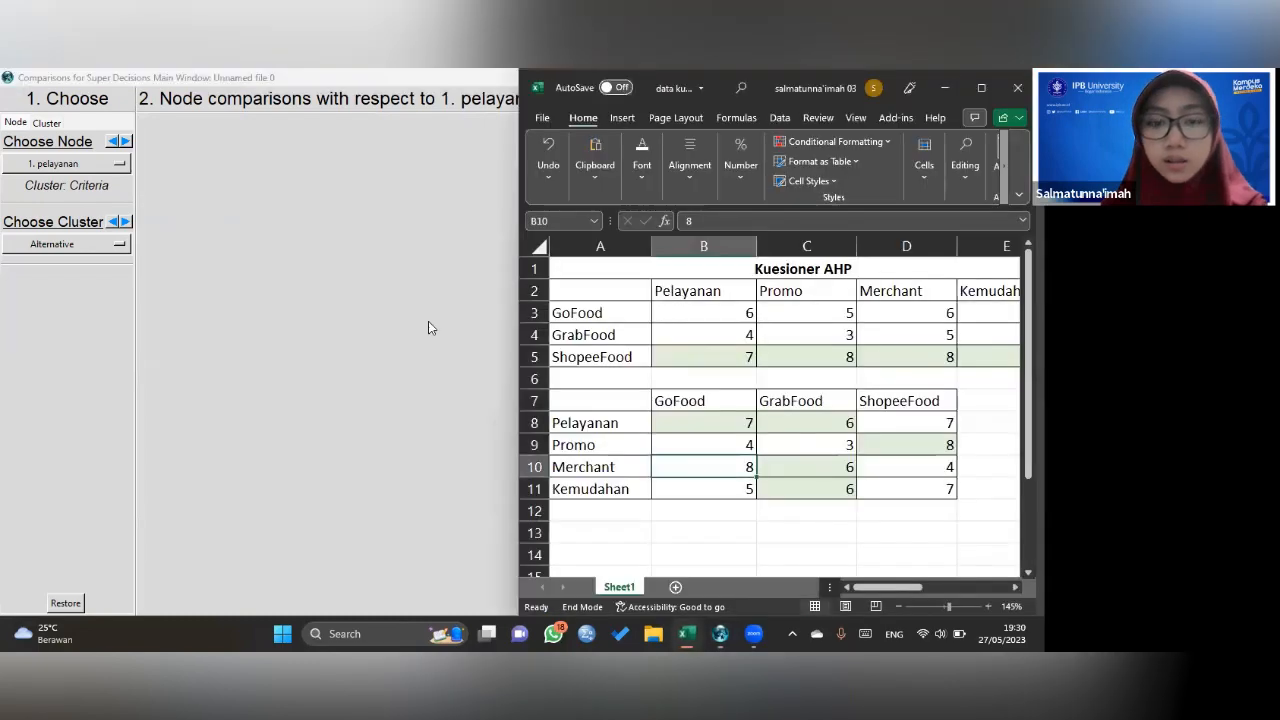
key(super+Left)
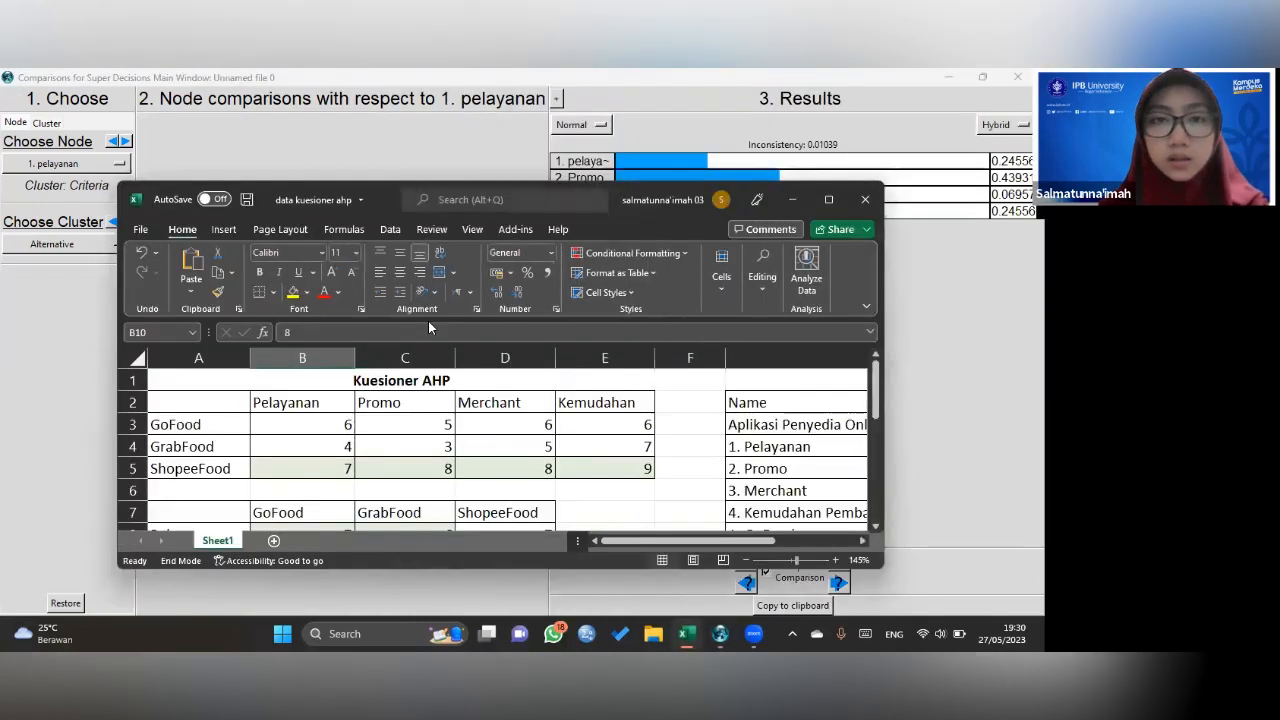
key(super+Left)
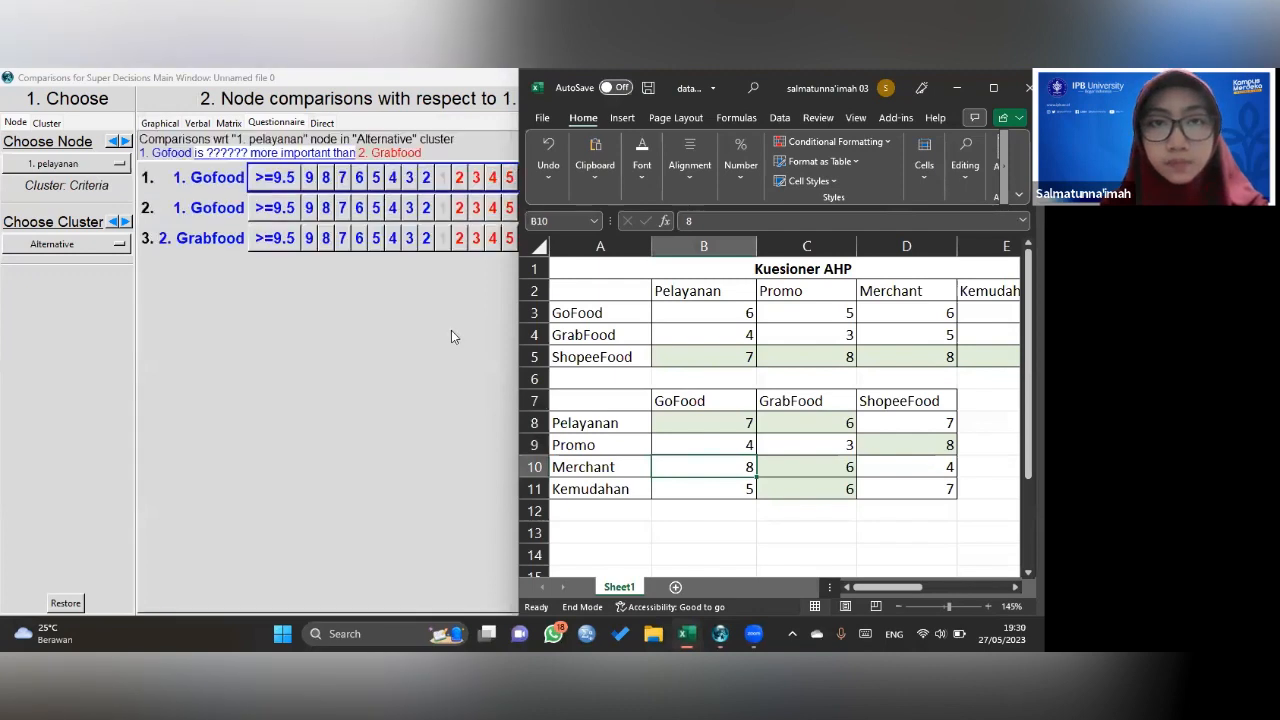
click(451, 337)
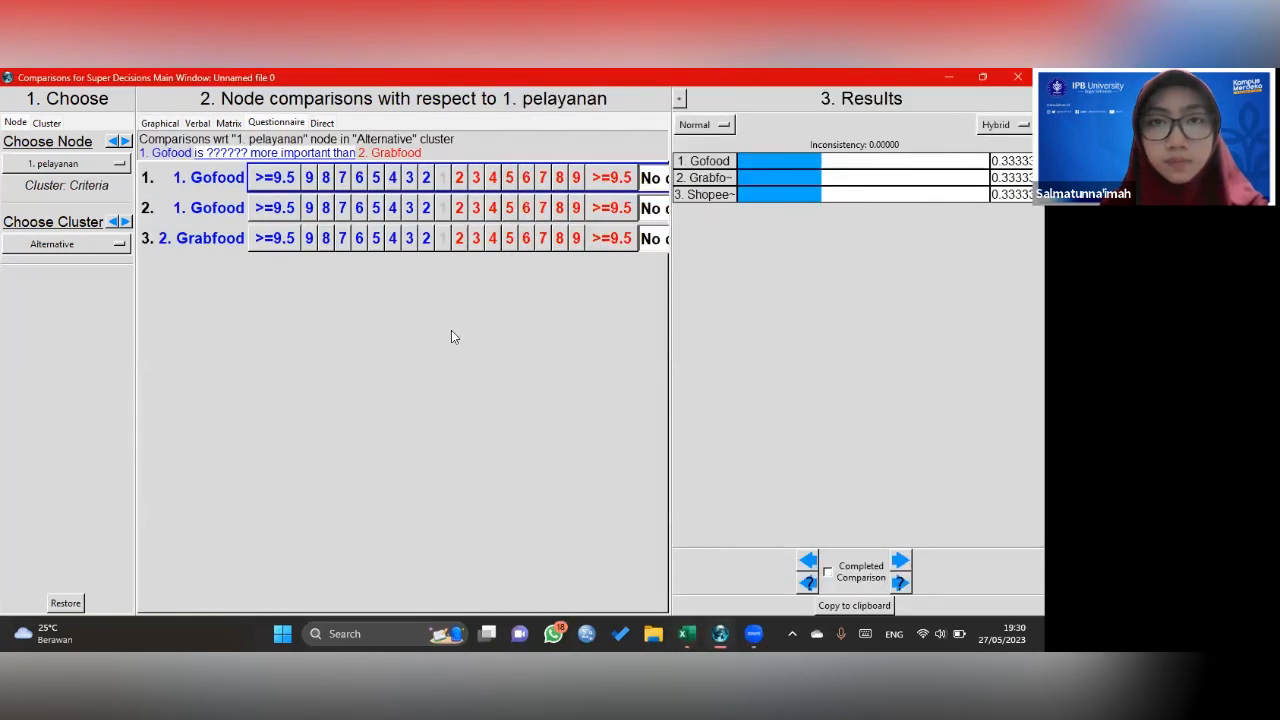
key(super+Left)
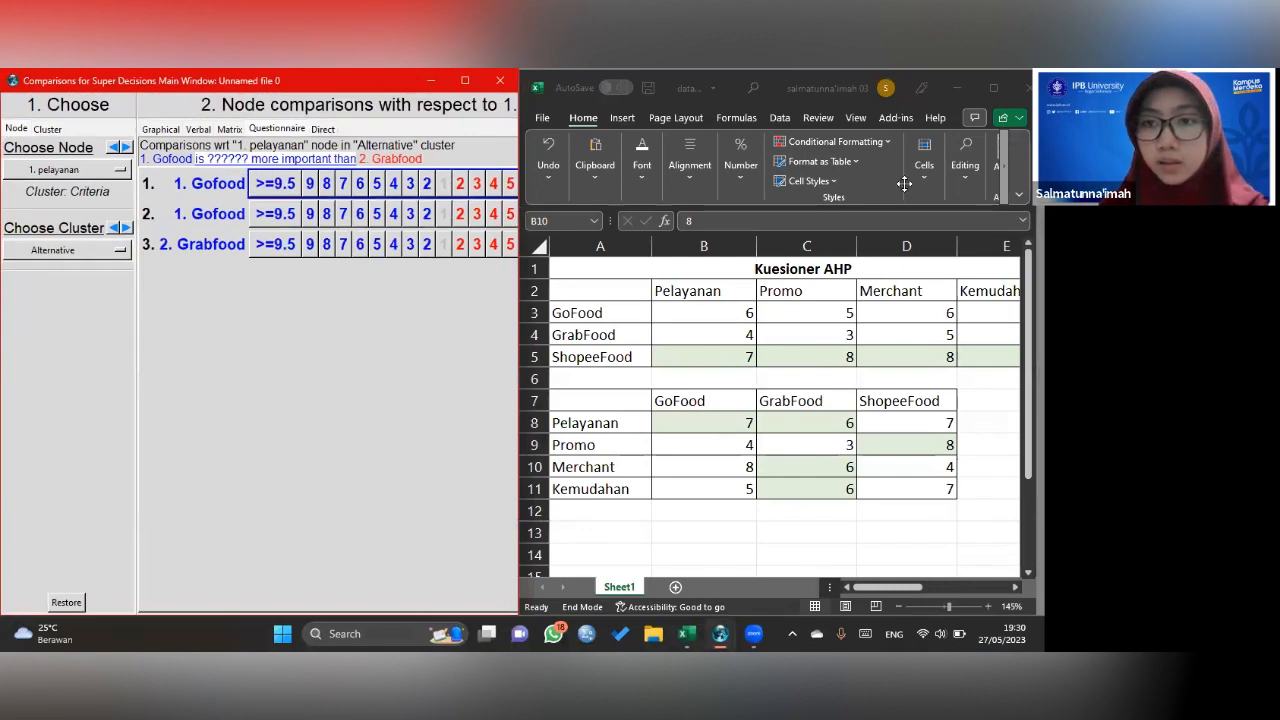
- With respect to 1. pelayanan, rate Gofood 3 over Grabfood, Shopeefood 2 over Gofood and 4 over Grabfood, and mark the comparison as completed
click(636, 320)
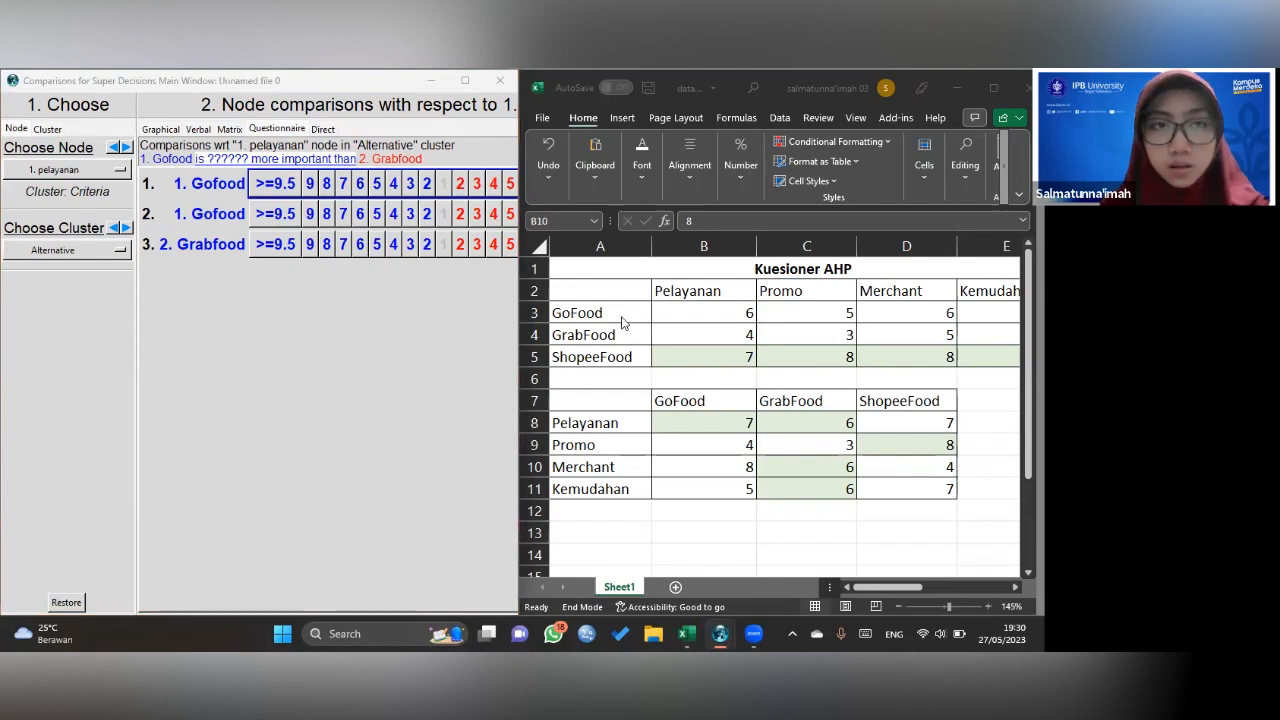
click(229, 200)
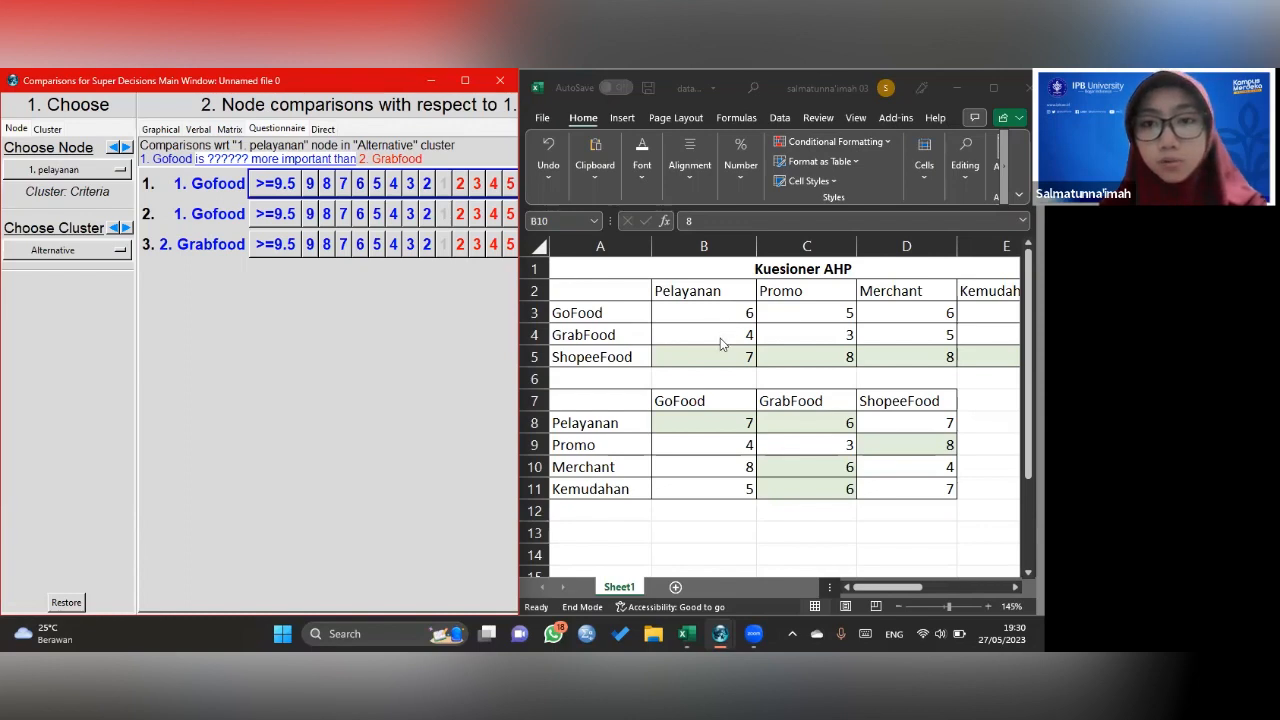
click(408, 190)
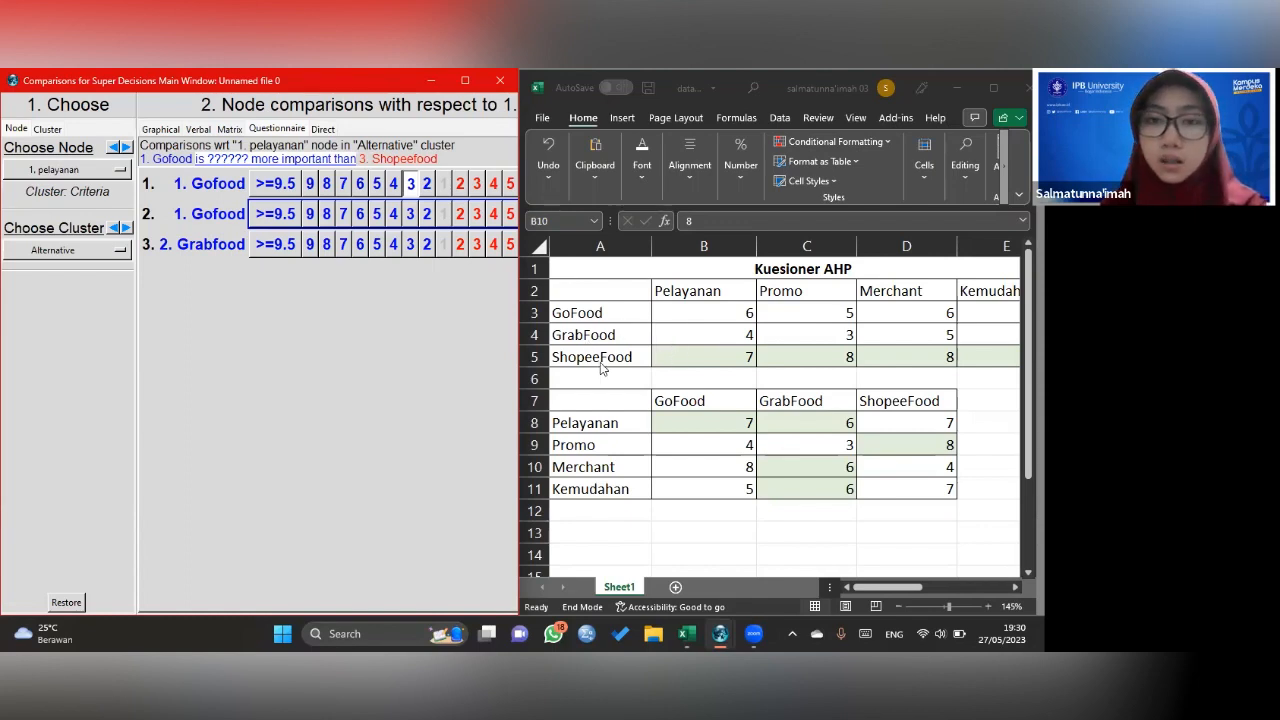
click(461, 216)
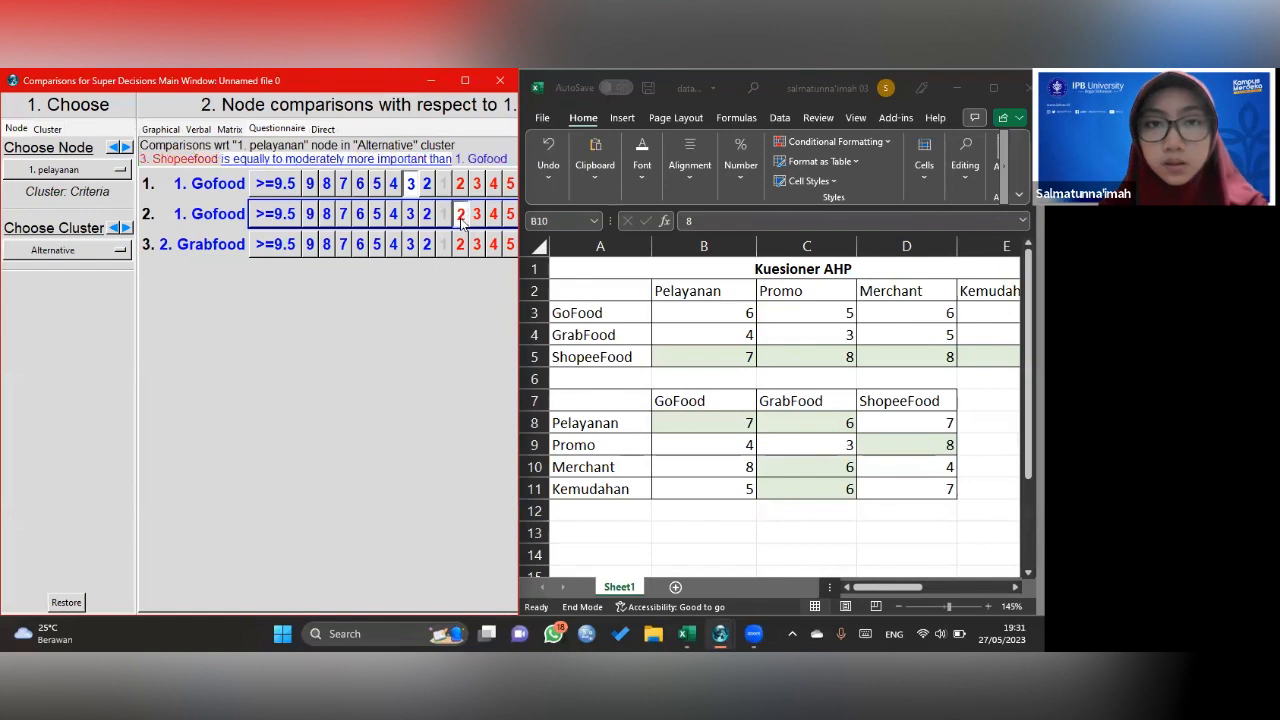
click(240, 250)
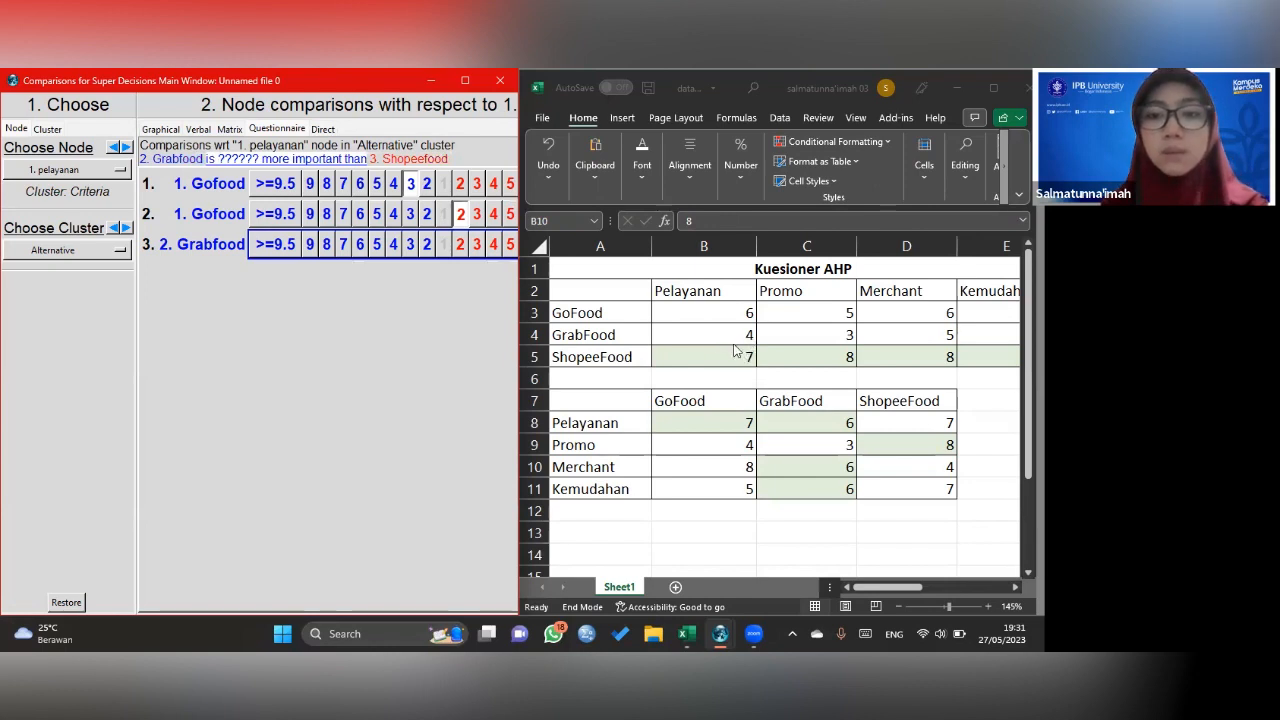
click(494, 250)
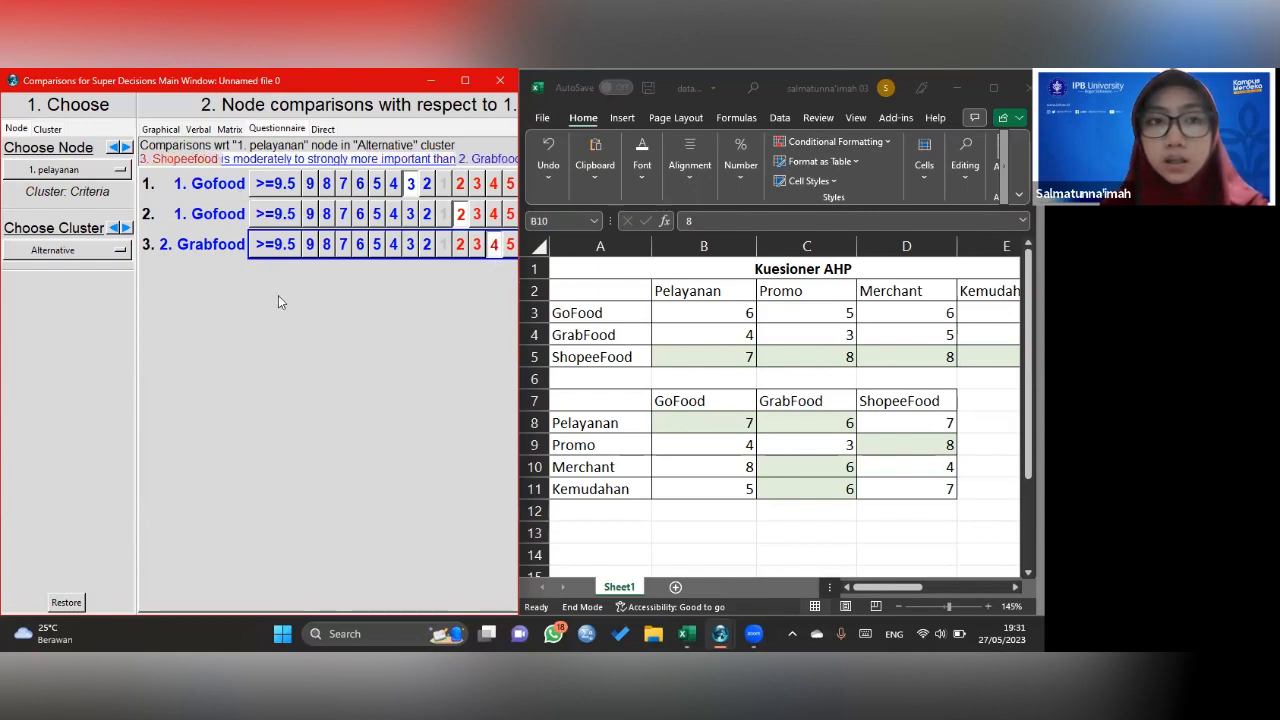
click(465, 80)
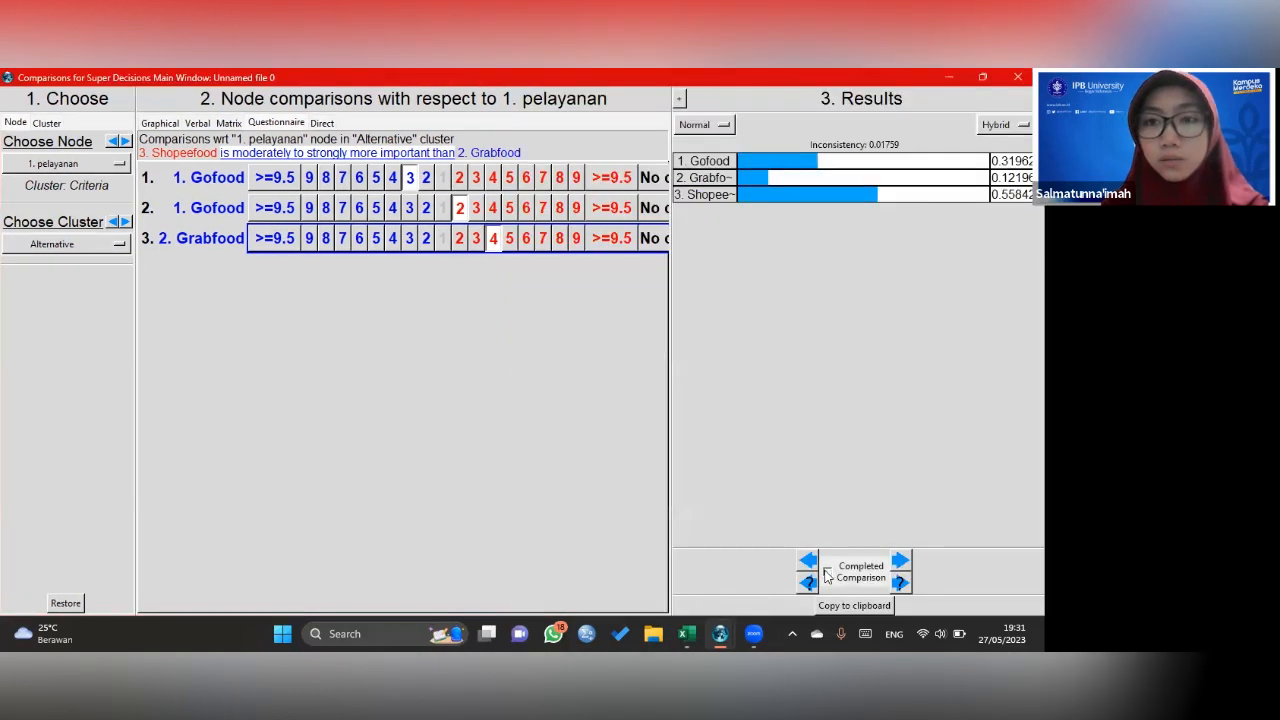
click(827, 572)
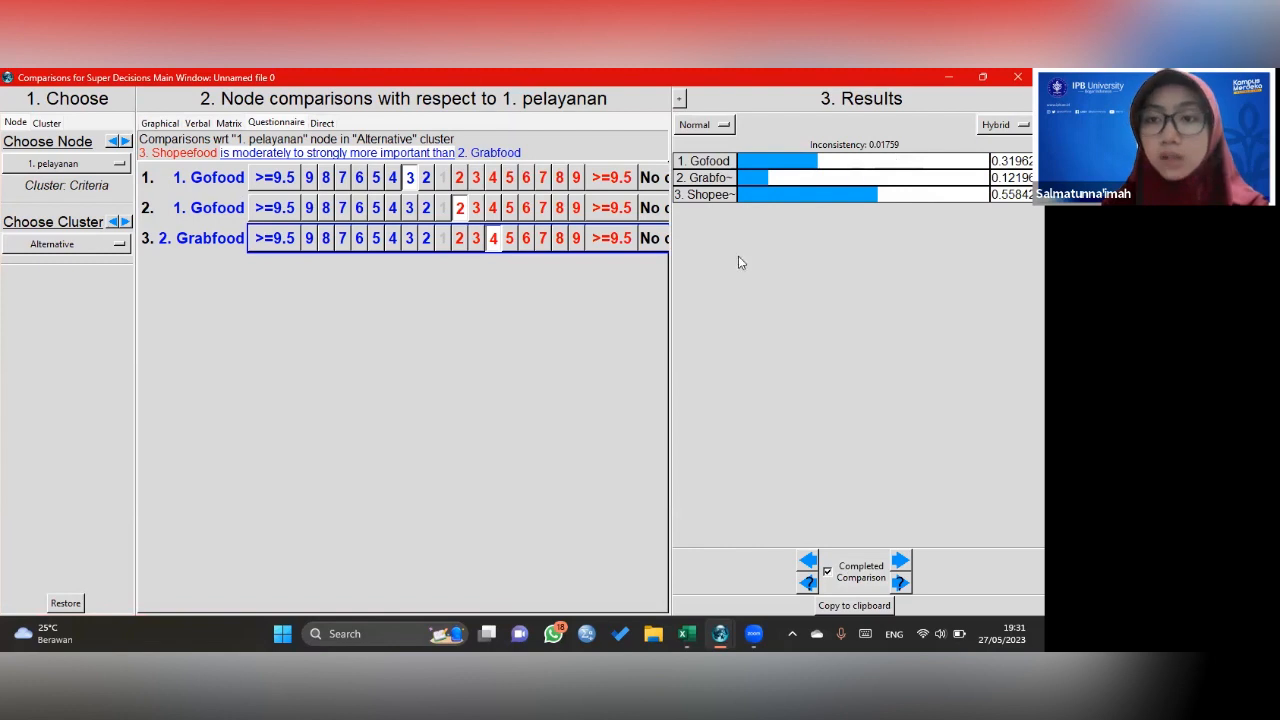
- Open the Alternative cluster comparisons with respect to 2. Promo and place them beside the questionnaire workbook
click(102, 163)
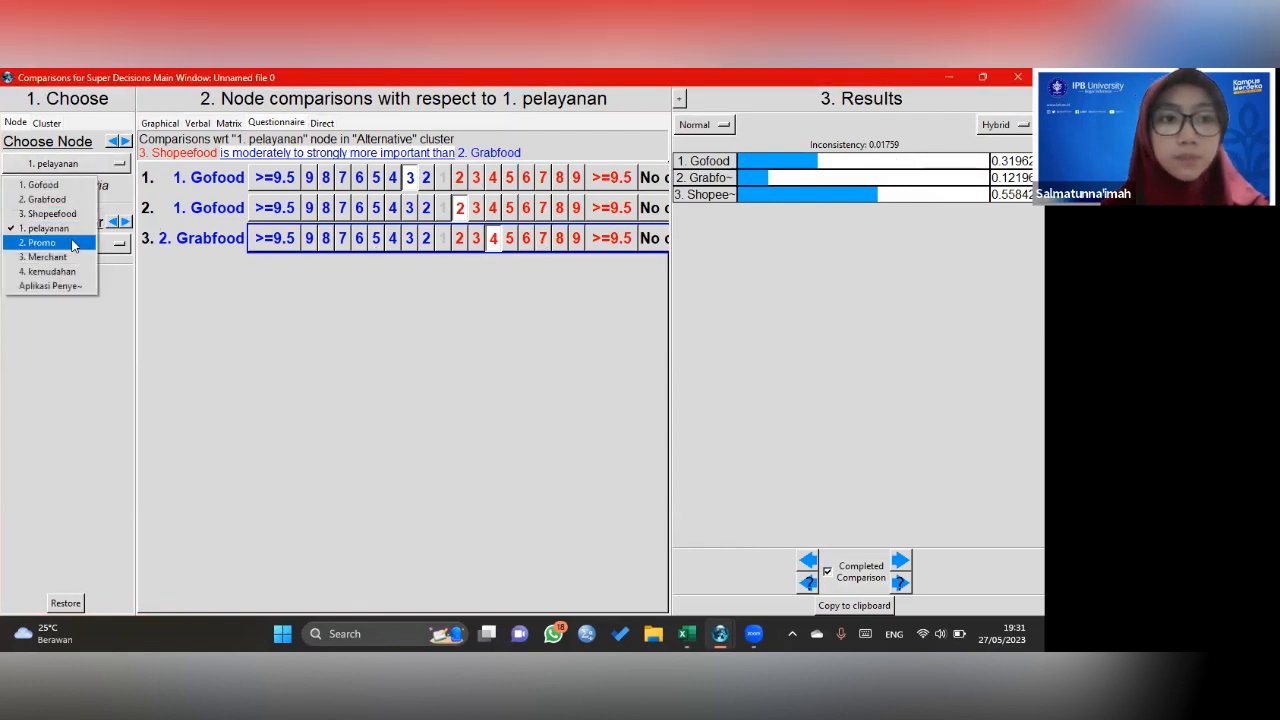
click(41, 242)
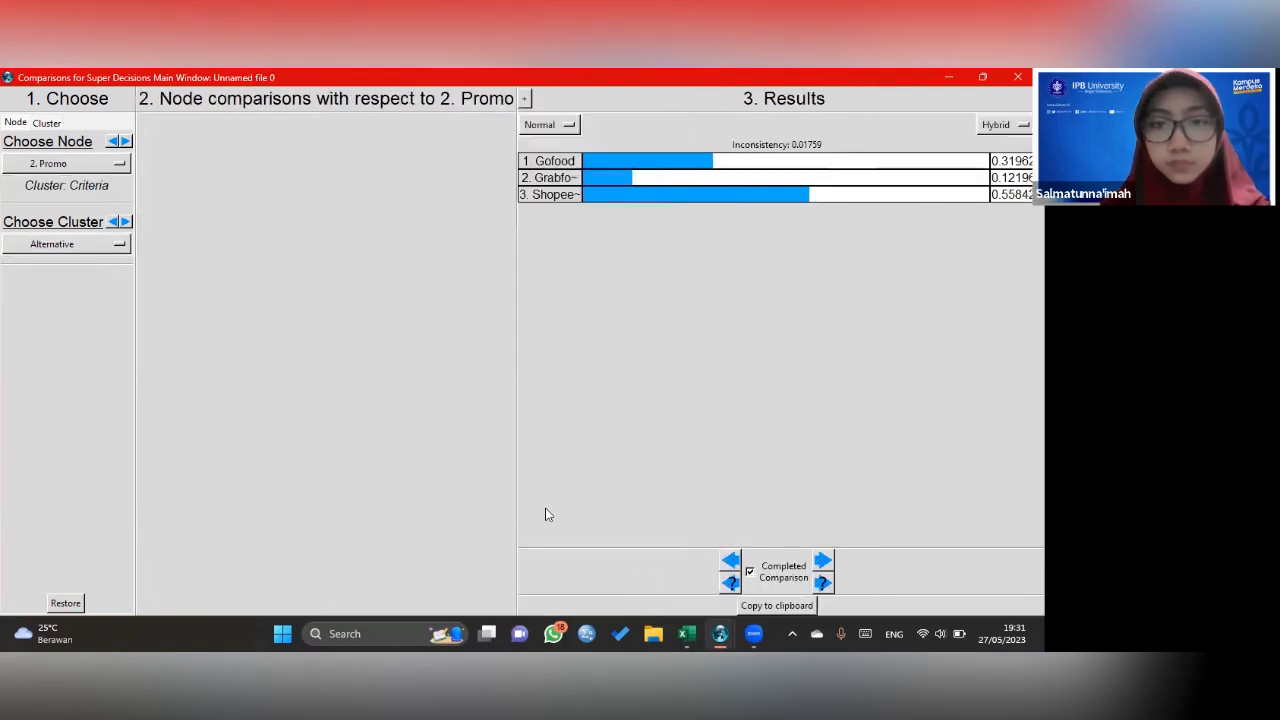
key(super+Left)
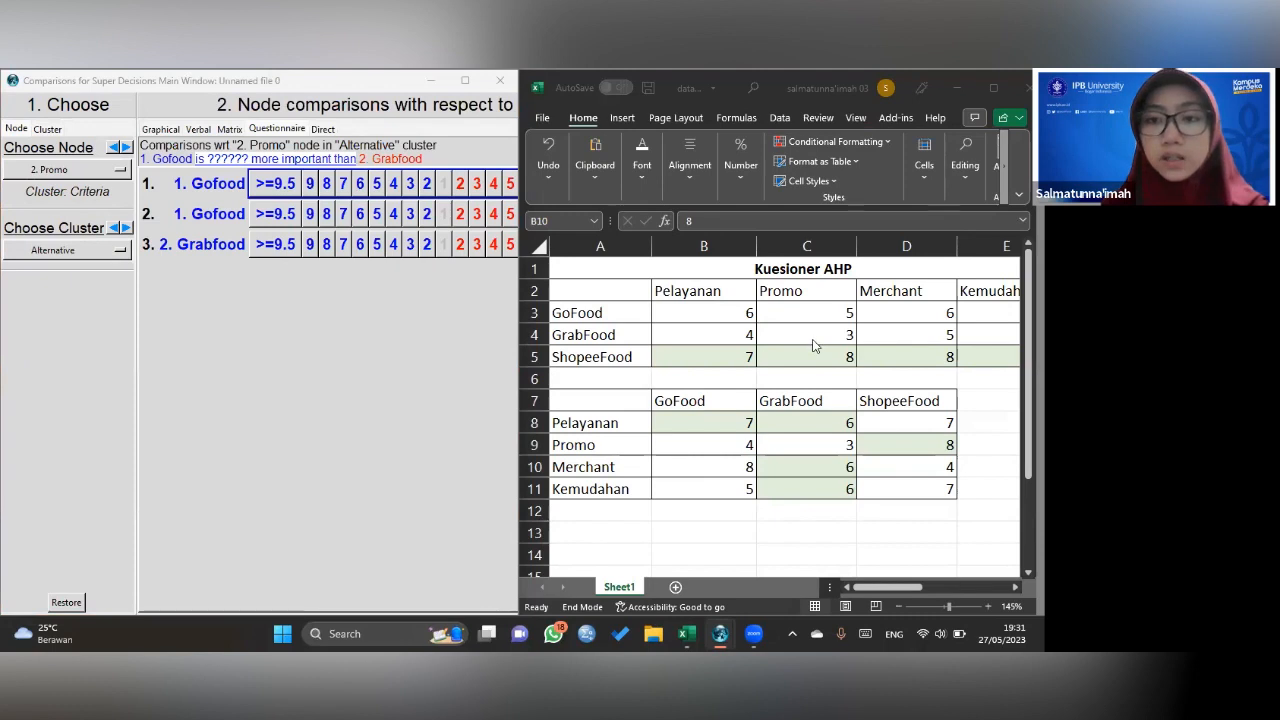
- With respect to 2. Promo, rate Gofood 3 over Grabfood, Shopeefood 4 over Gofood and 6 over Grabfood, and mark the comparison as completed
click(413, 186)
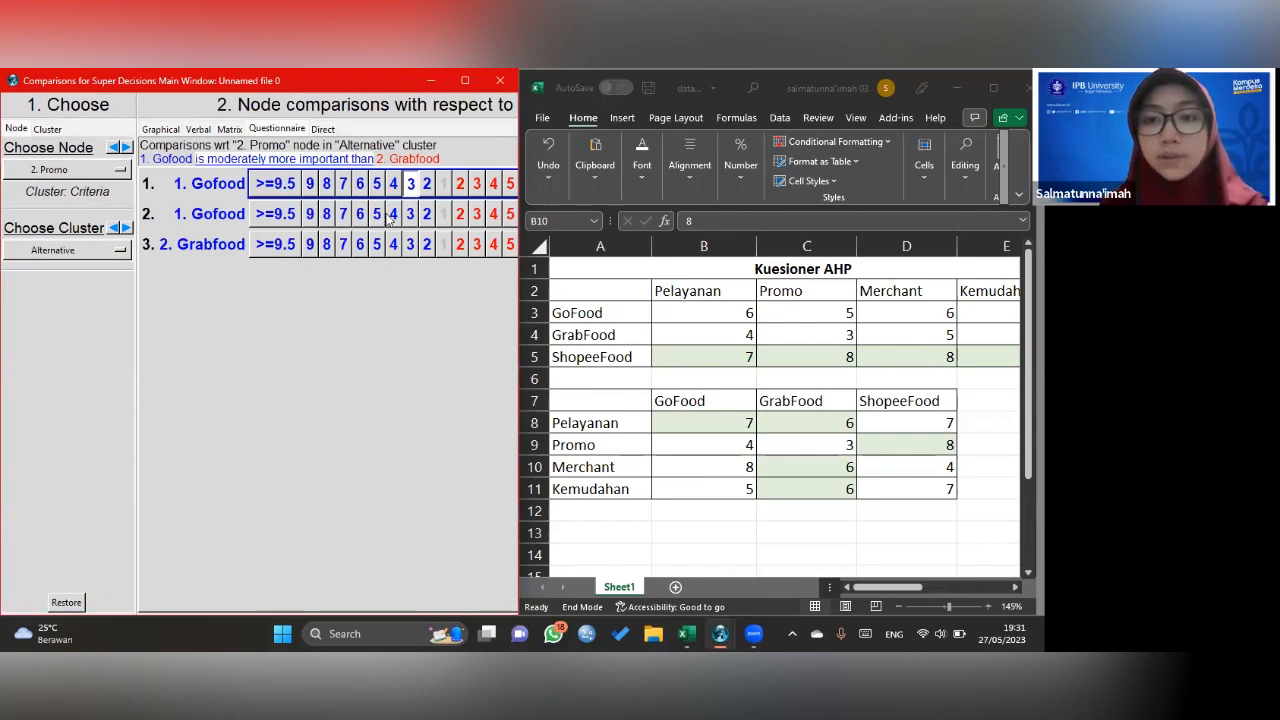
click(493, 214)
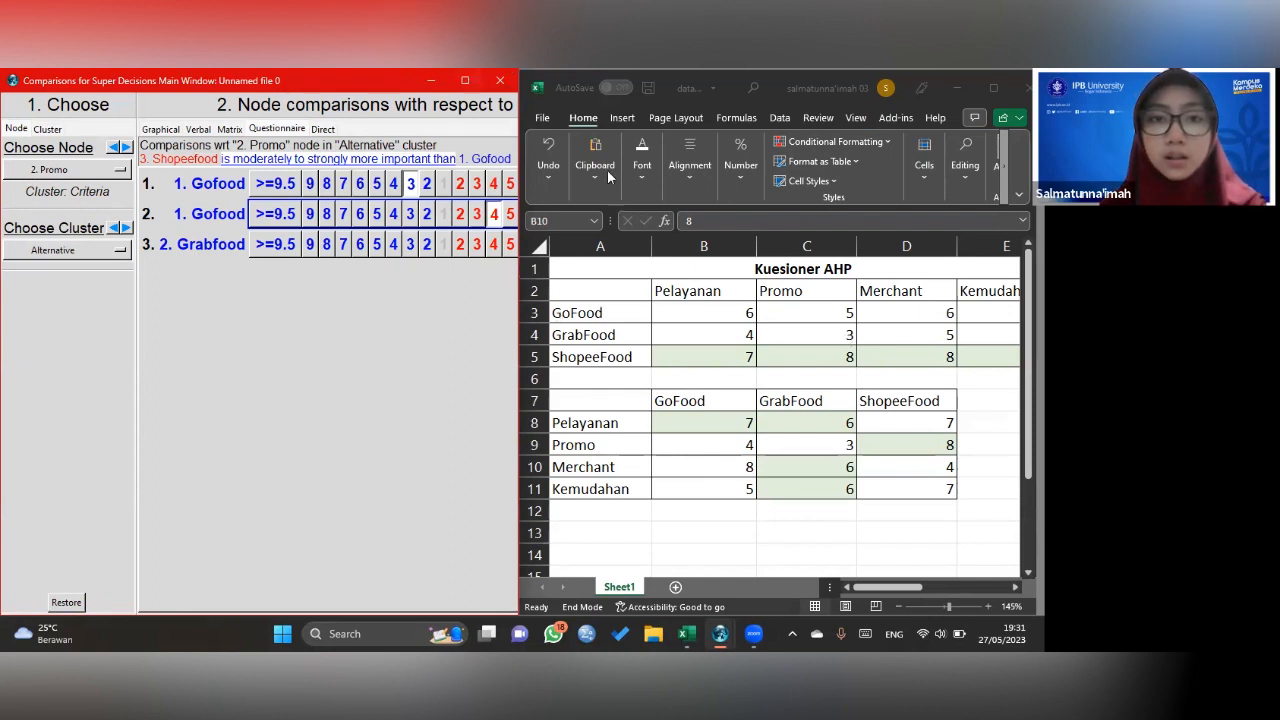
click(470, 80)
click(523, 240)
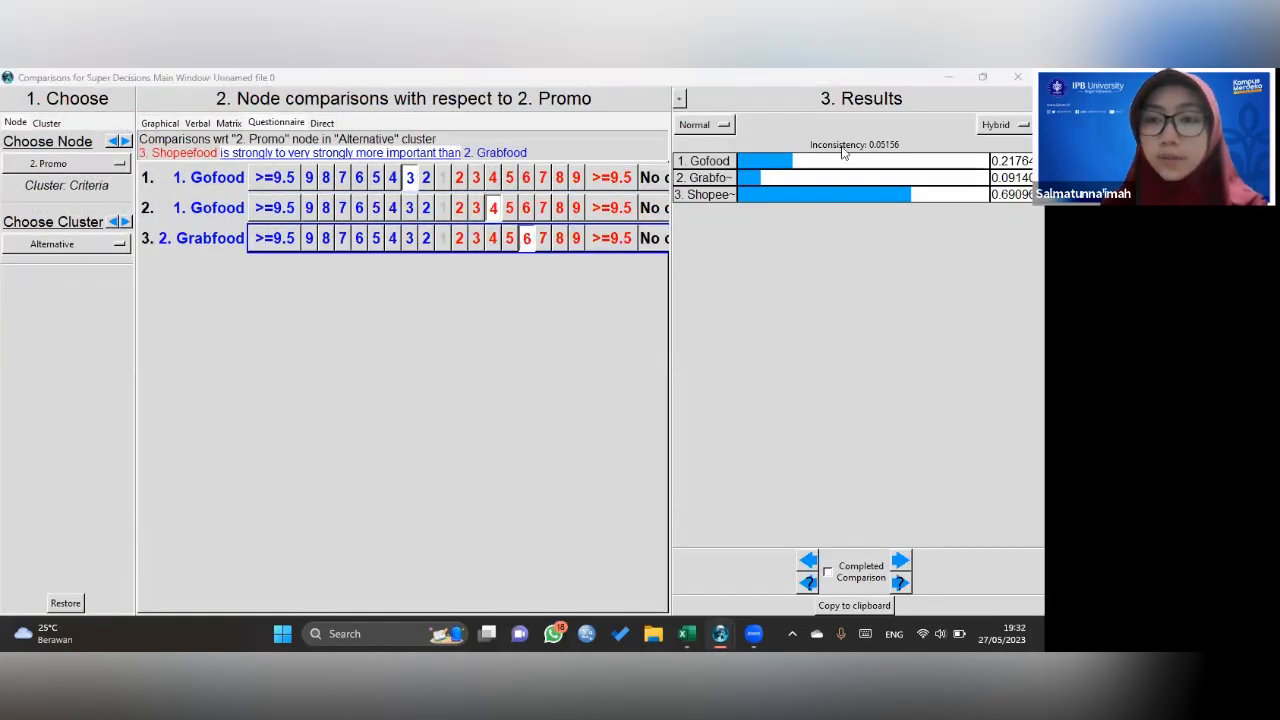
click(828, 572)
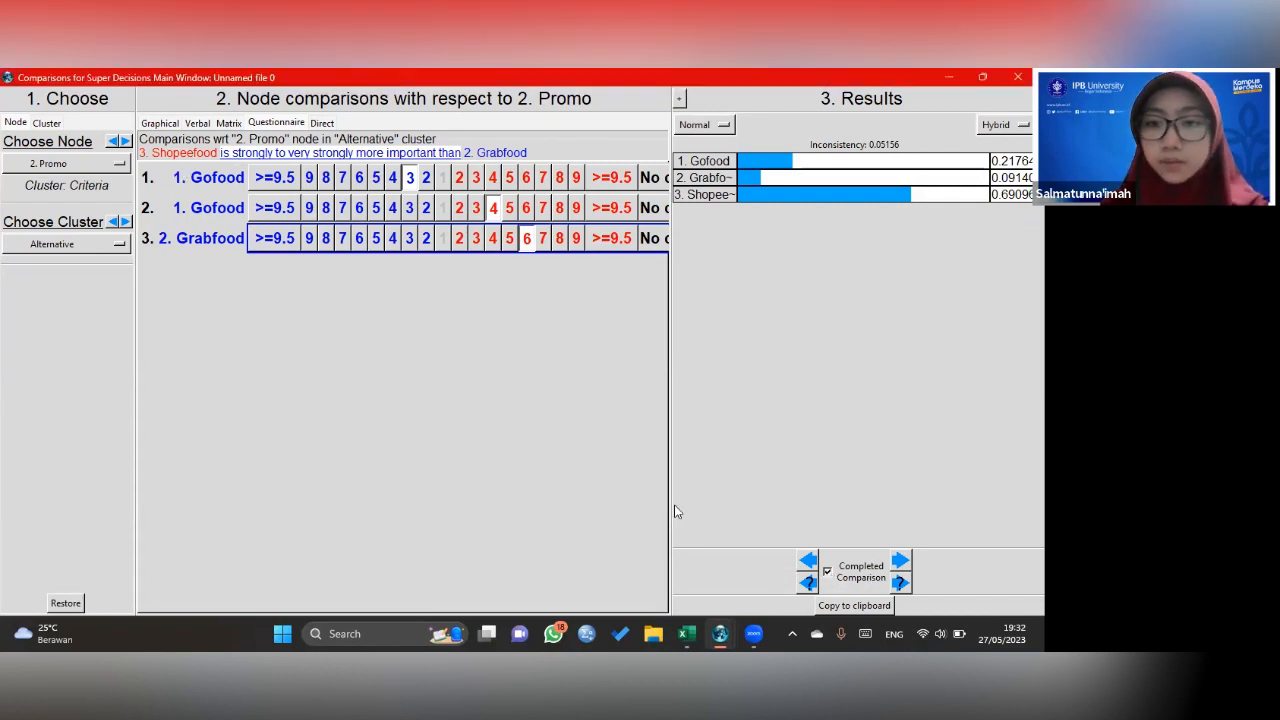
- Open the Alternative cluster comparisons with respect to 3. Merchant and place them beside the questionnaire workbook
click(95, 165)
click(60, 257)
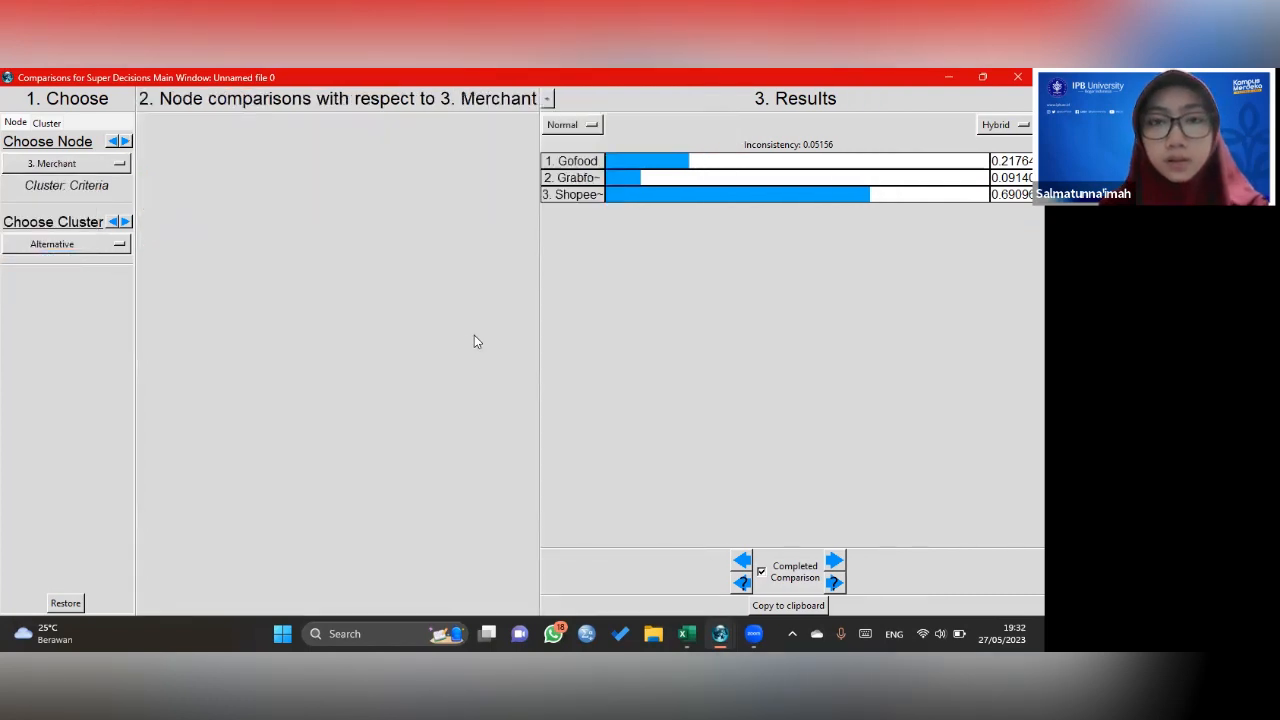
key(super+Left)
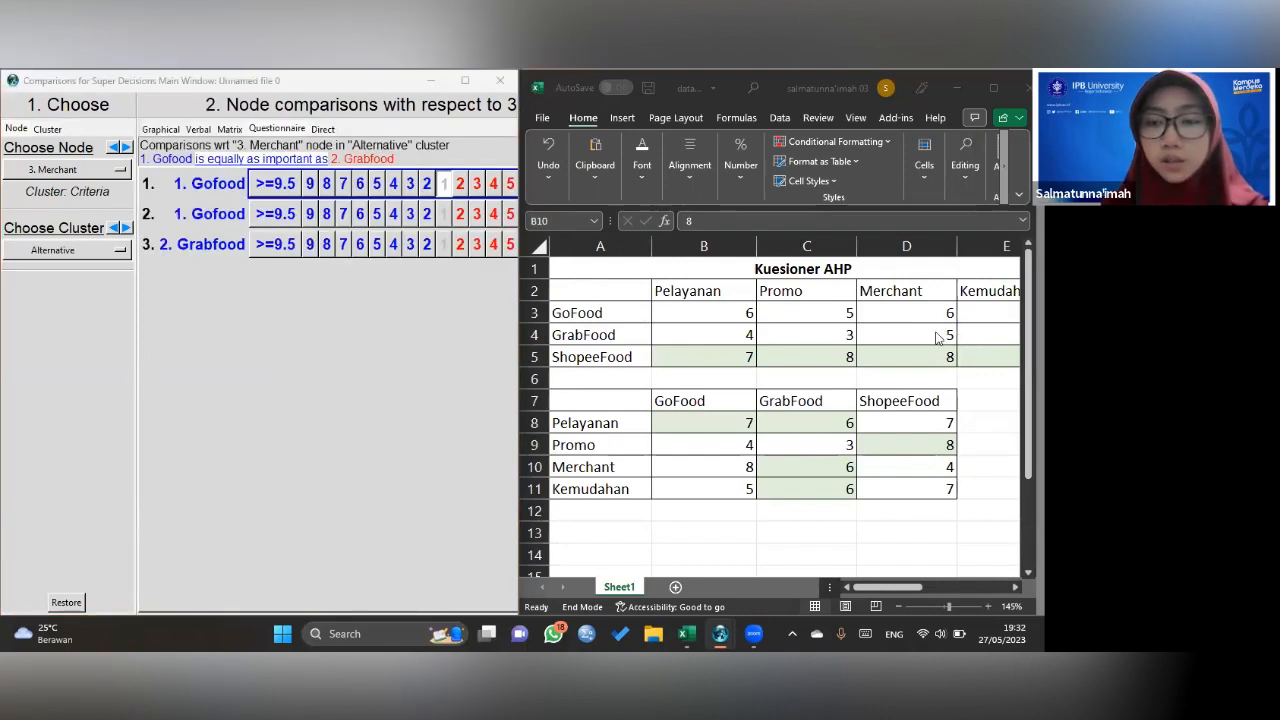
- With respect to 3. Merchant, rate Gofood 2 over Grabfood, Shopeefood 3 over Gofood and 4 over Grabfood, and mark the comparison as completed
click(429, 189)
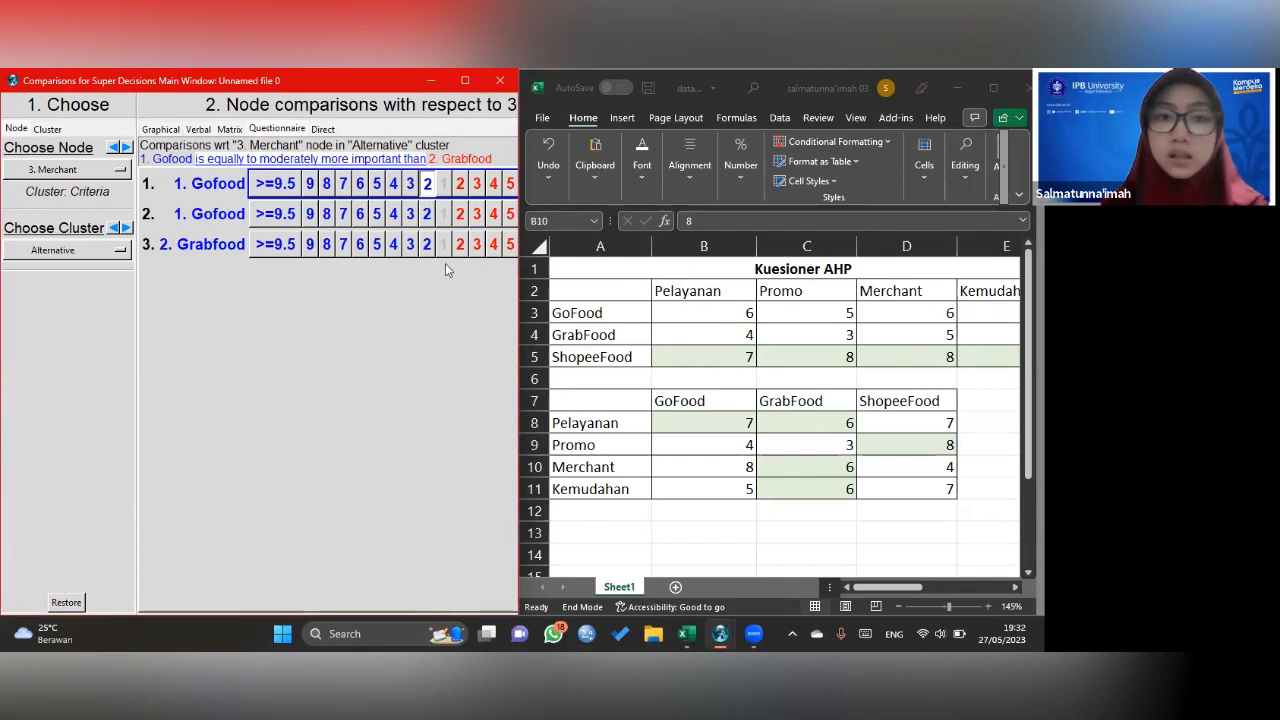
click(478, 215)
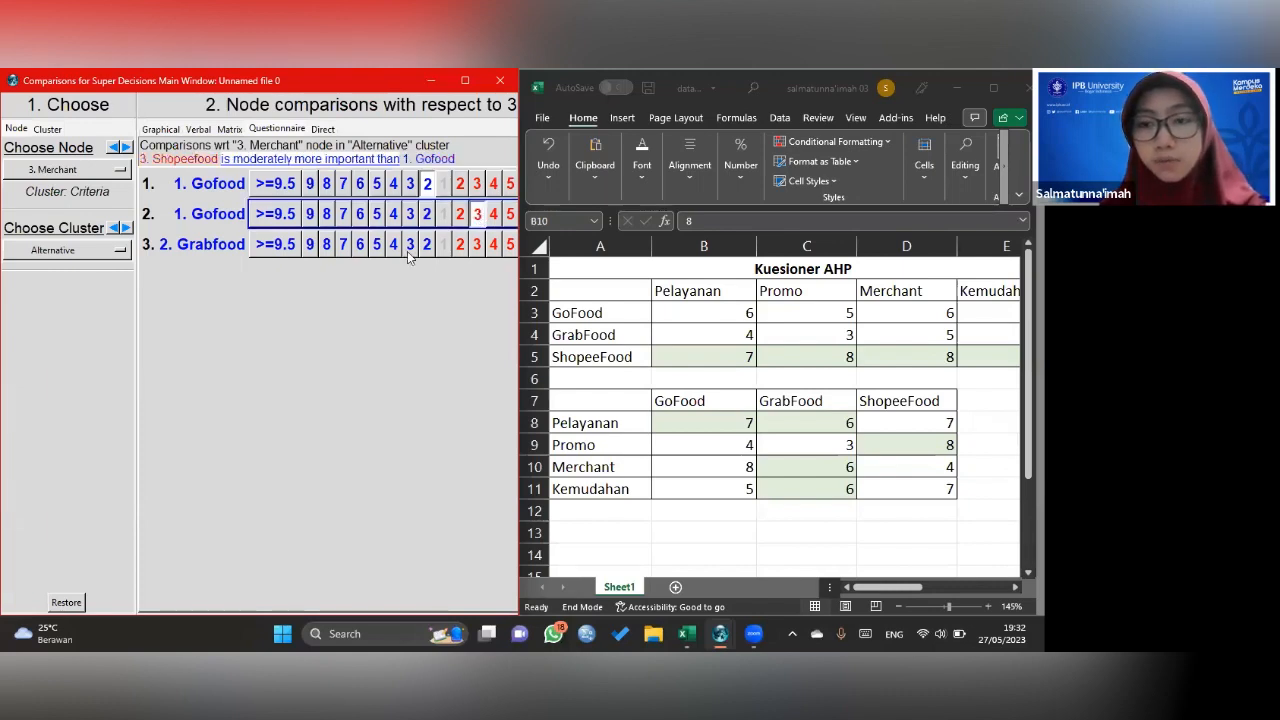
click(493, 246)
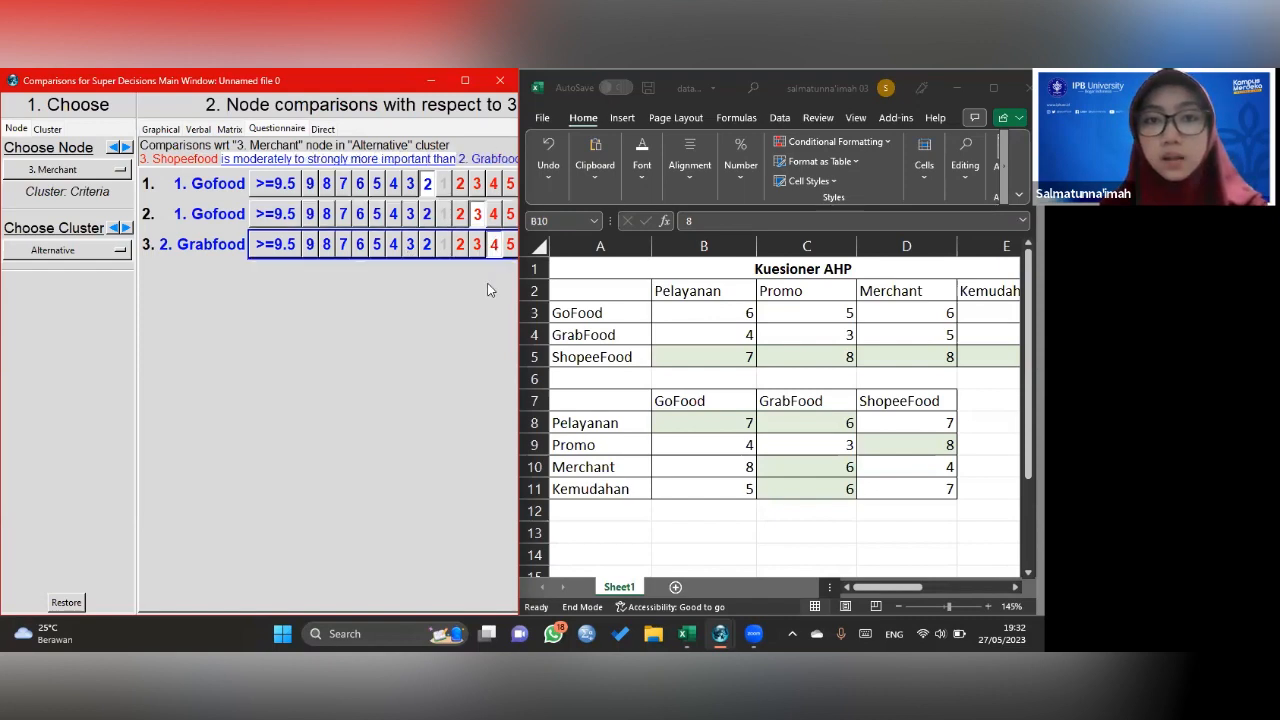
click(466, 80)
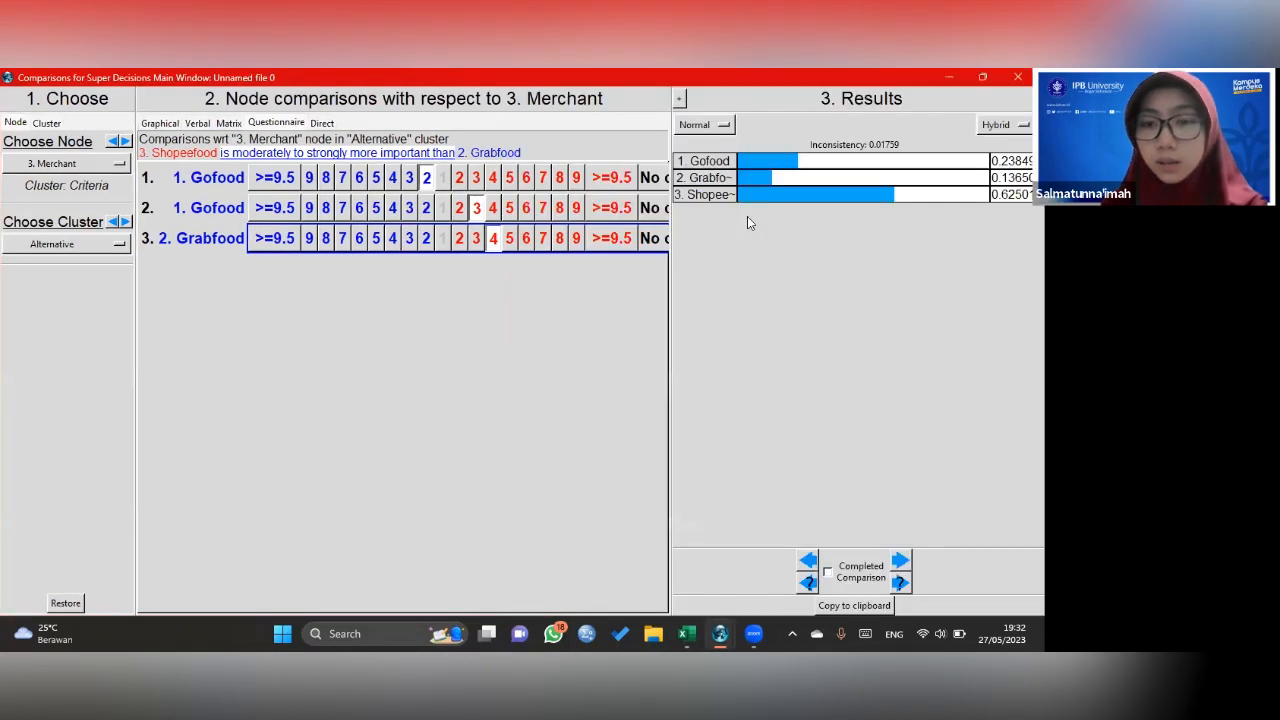
click(827, 572)
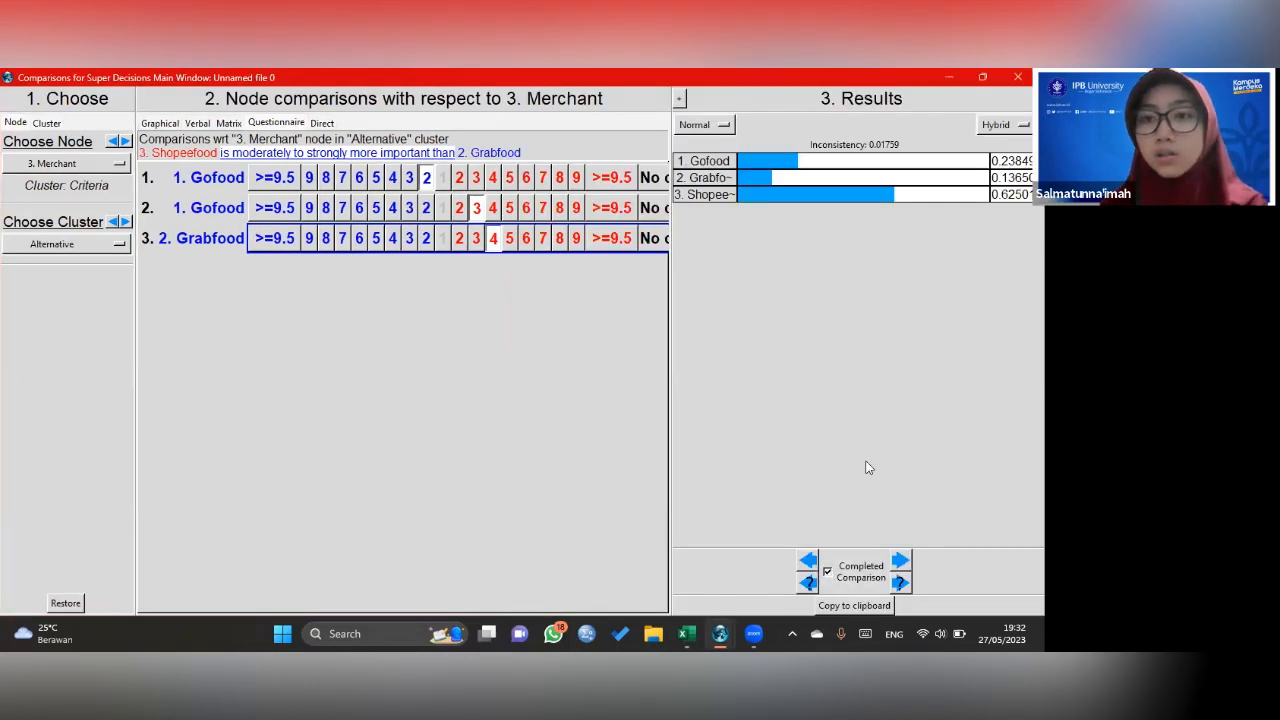
- Open the Alternative cluster comparisons with respect to 4. kemudahan and show the questionnaire's Kemudahan column beside them
click(80, 163)
click(72, 272)
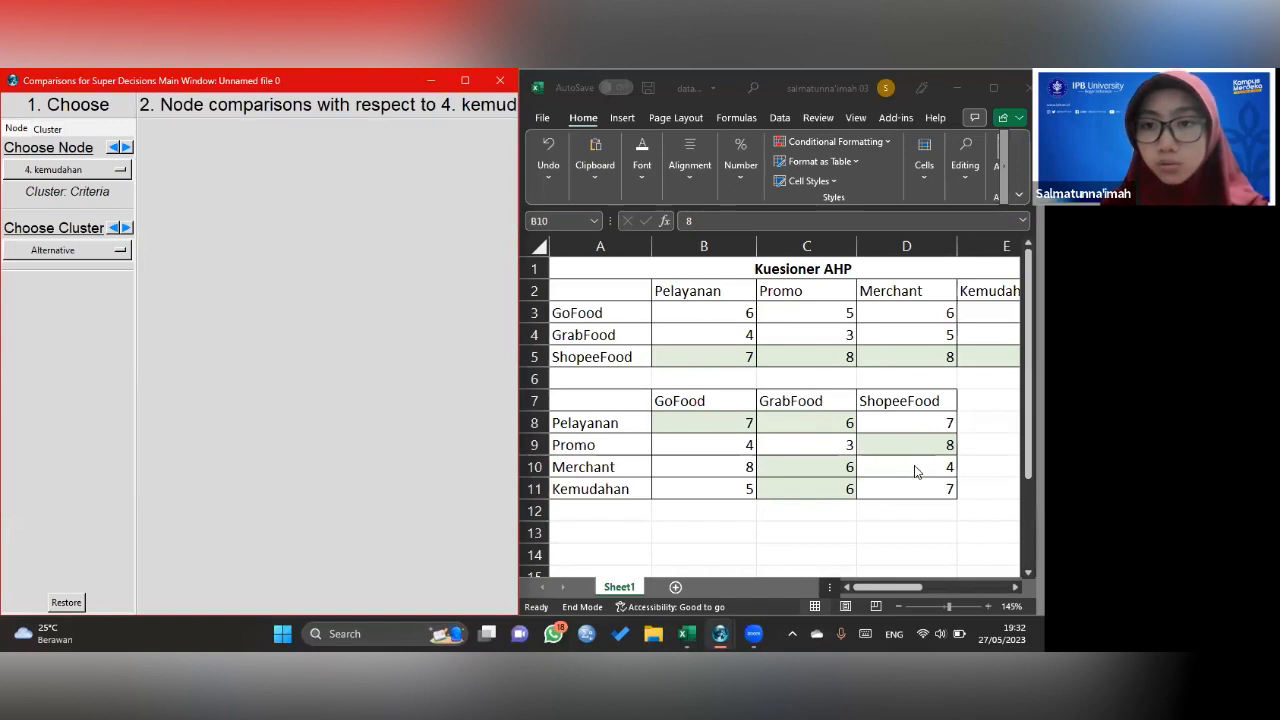
scroll(708, 330, right, 2)
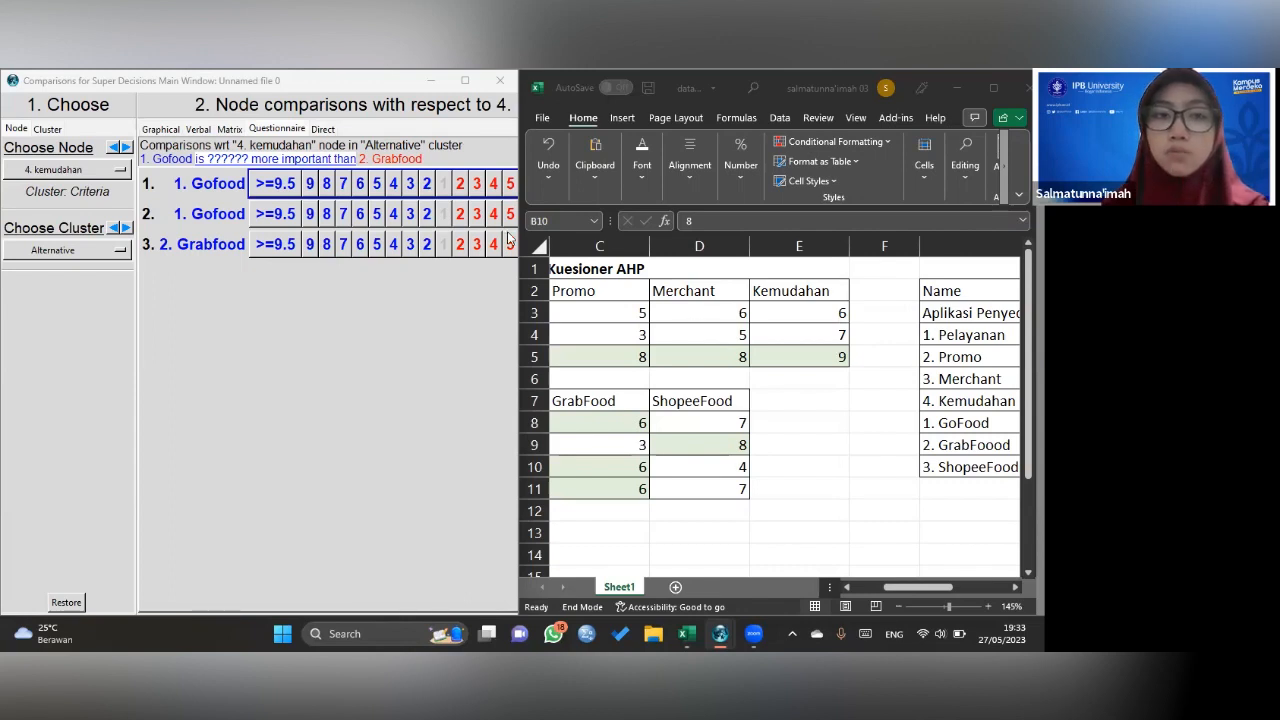
- With respect to 4. kemudahan, rate Grabfood 2 over Gofood, Shopeefood 4 over Gofood and 3 over Grabfood, and mark the comparison as completed
click(462, 184)
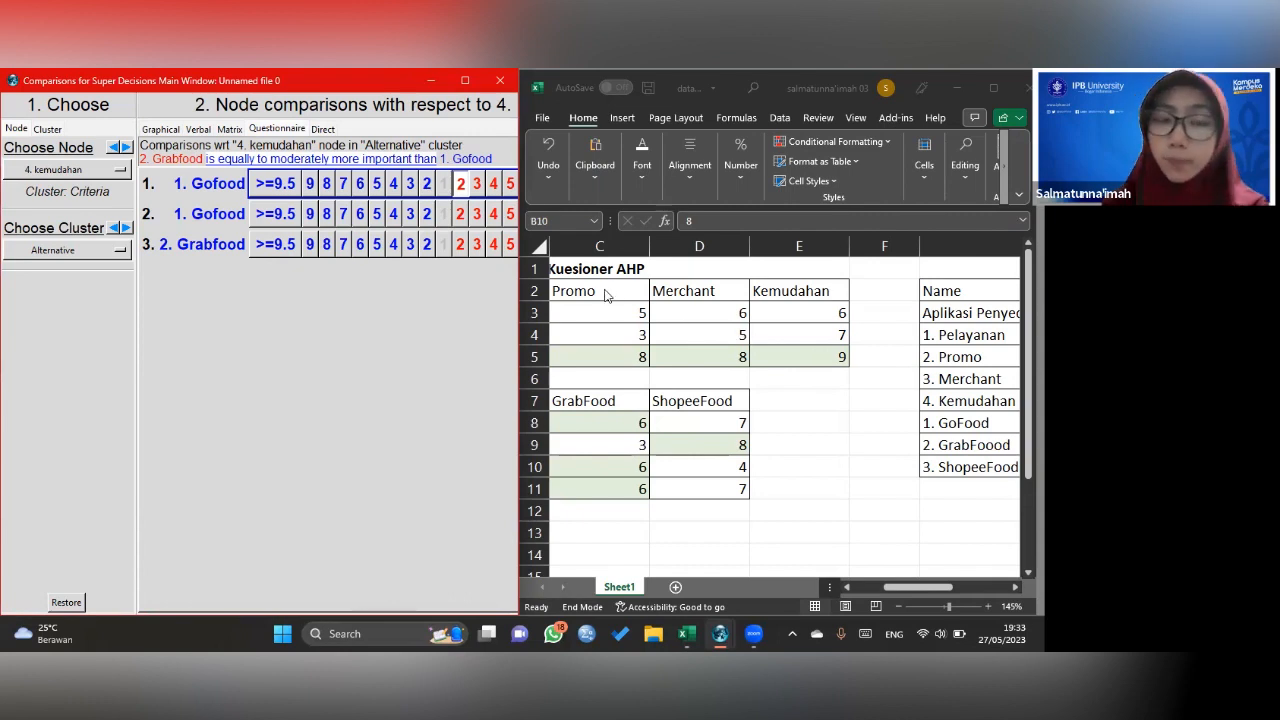
click(493, 215)
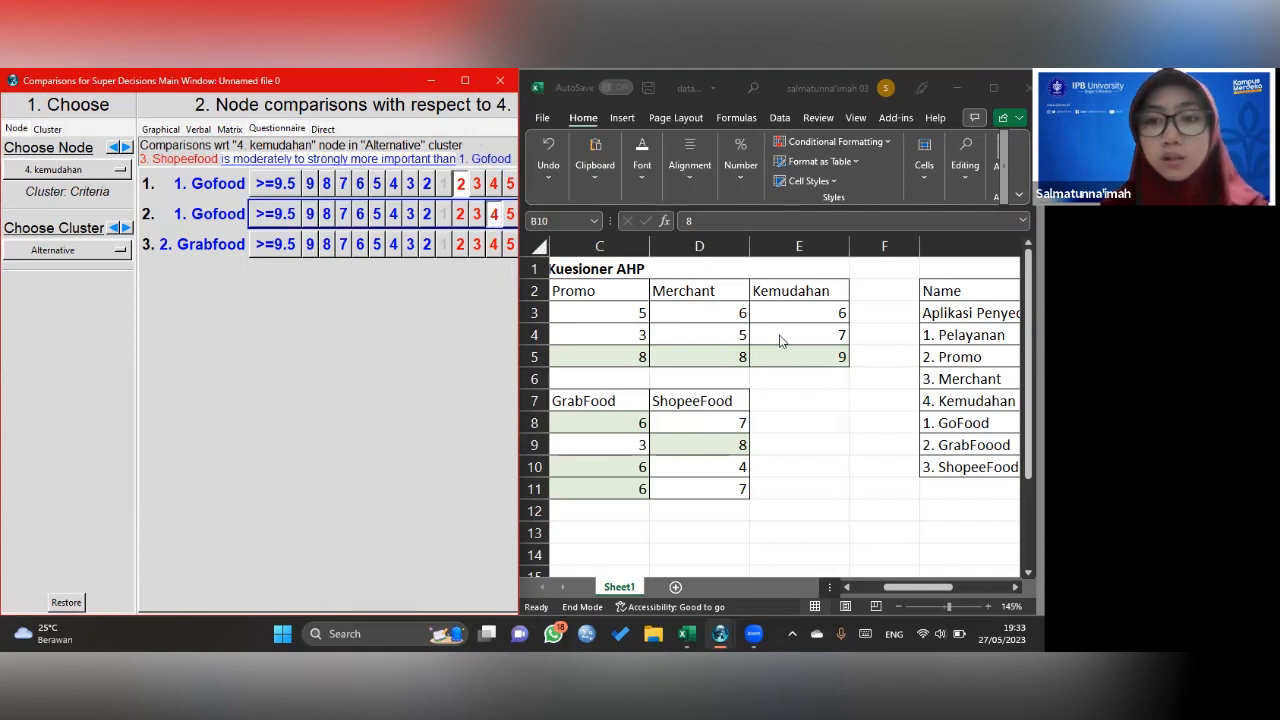
click(477, 244)
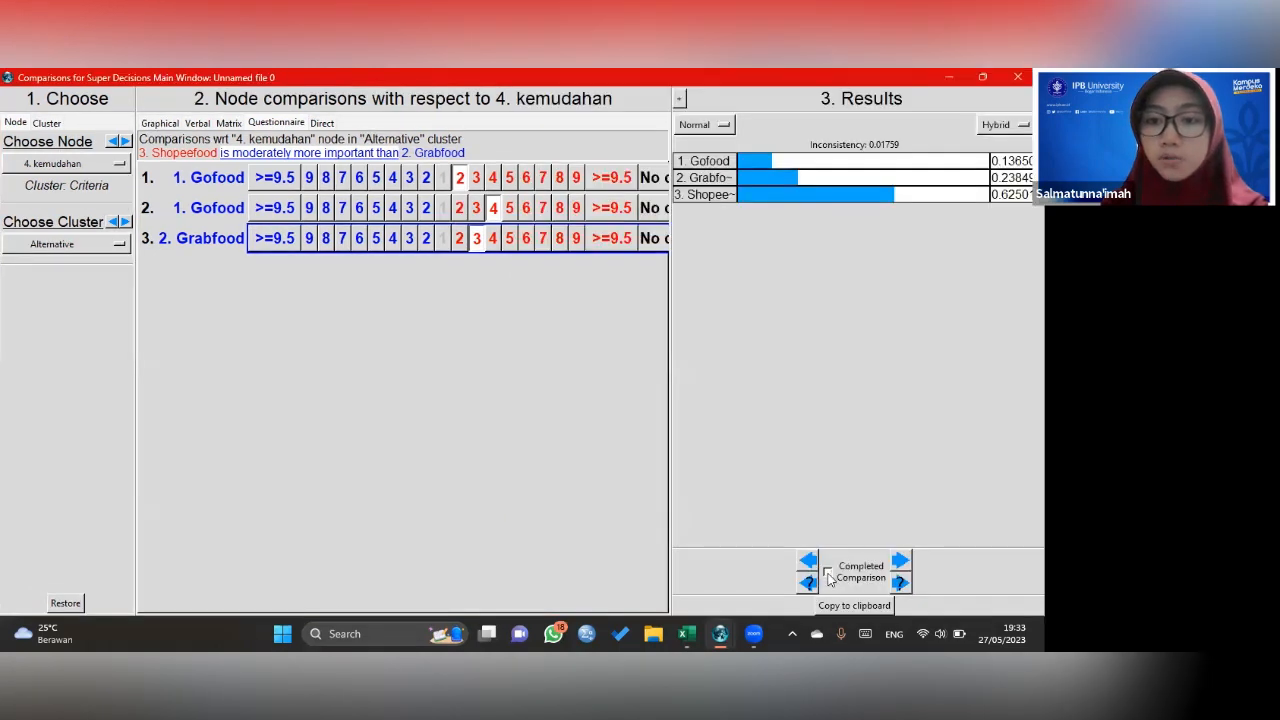
click(829, 573)
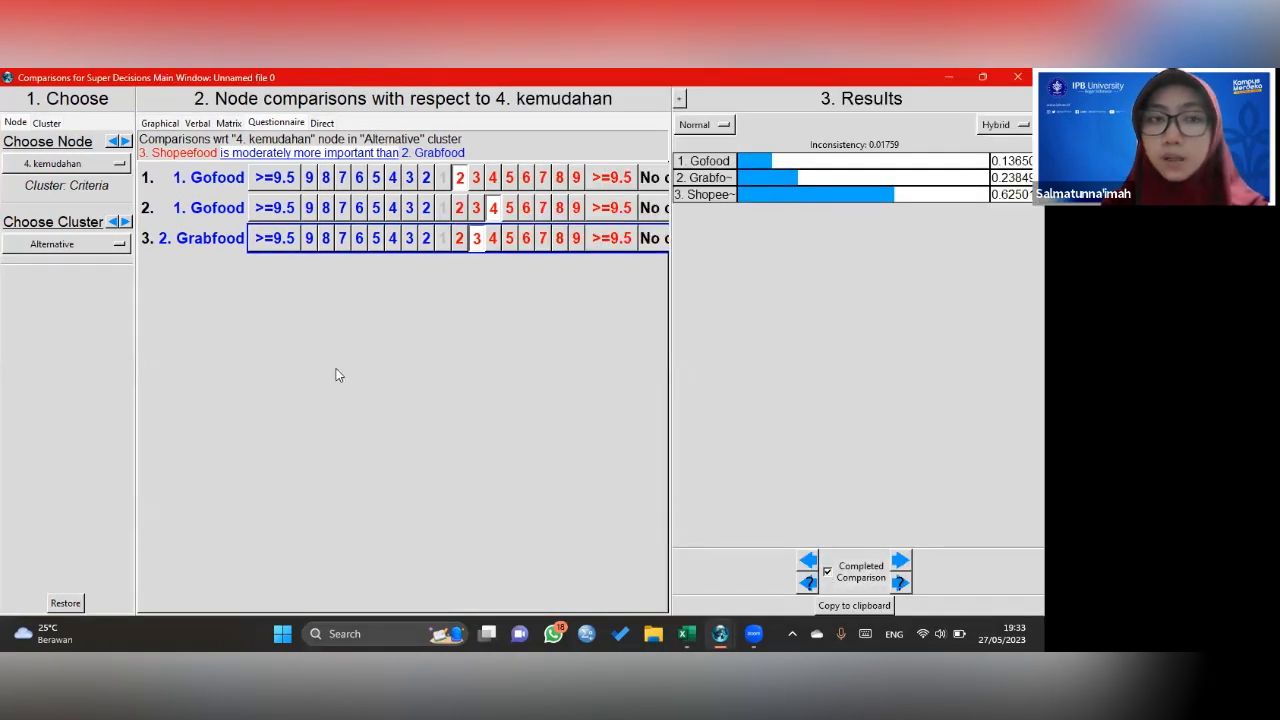
- Open the Criteria cluster comparisons with respect to the goal node Aplikasi Penyedia Online Food Delivery Terbaik and place them beside the questionnaire workbook
click(70, 163)
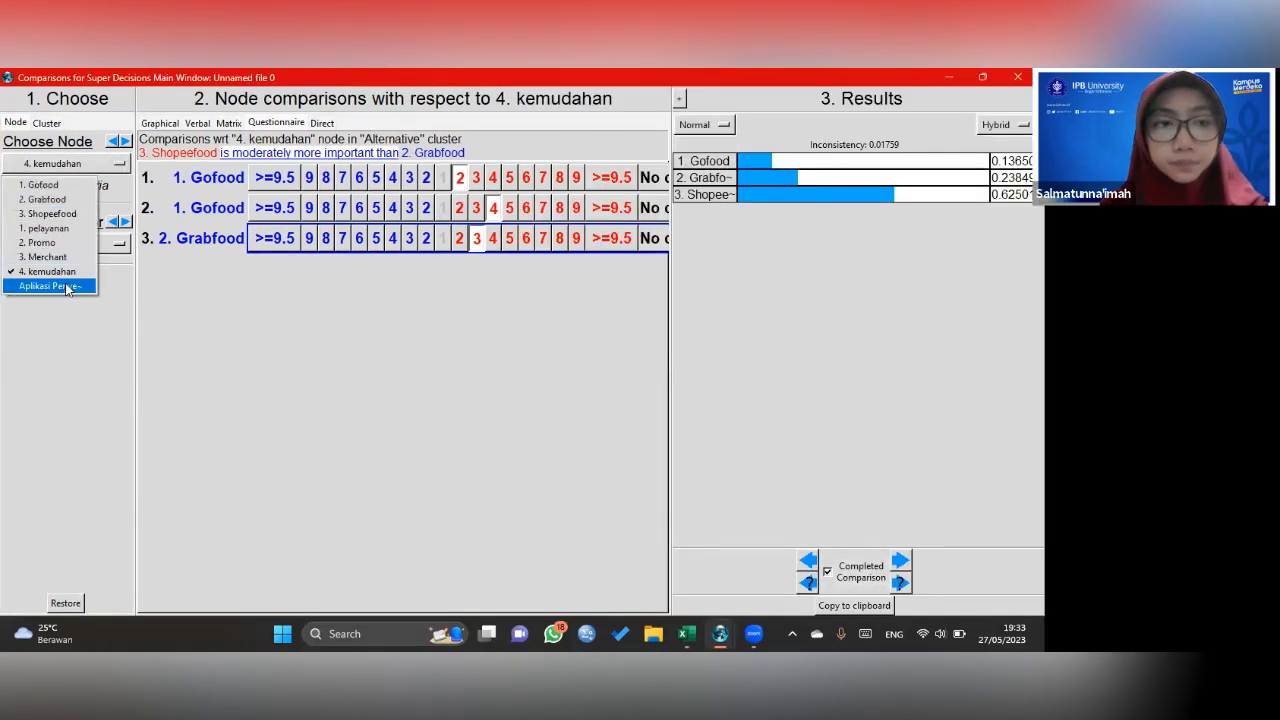
click(65, 286)
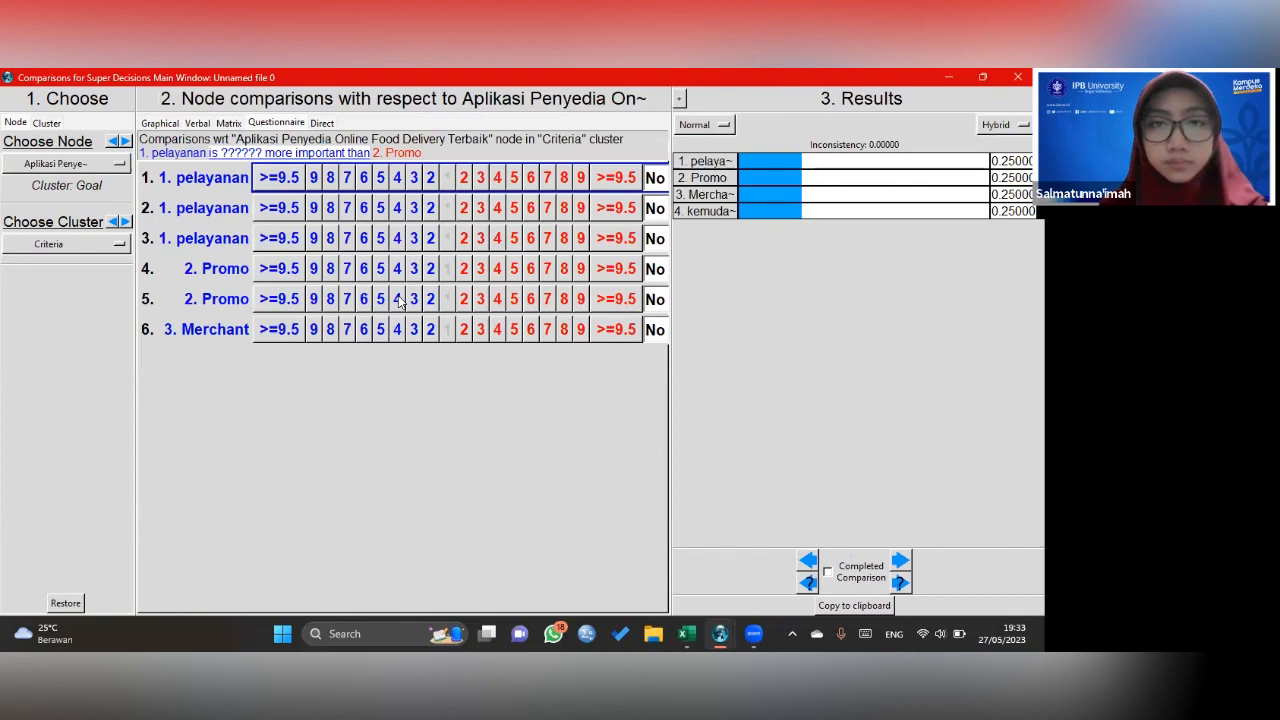
key(super+Left)
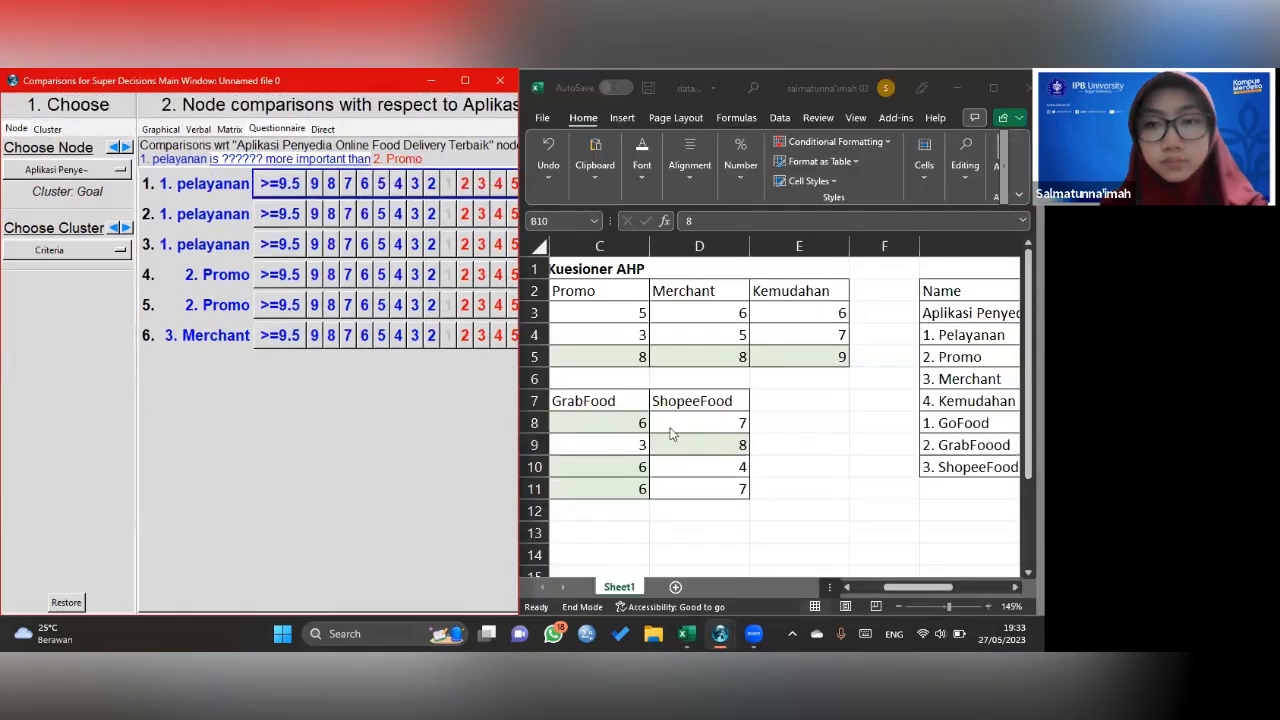
scroll(792, 455, right, 2)
scroll(792, 455, left, 3)
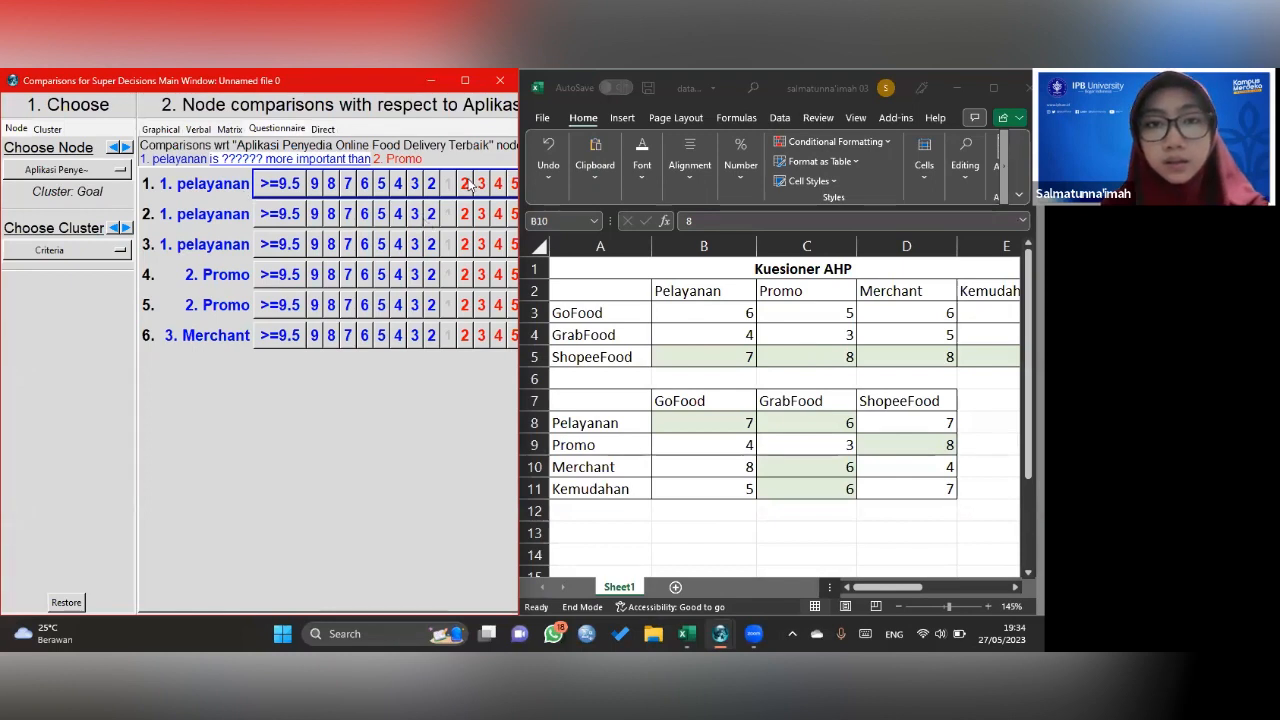
click(536, 143)
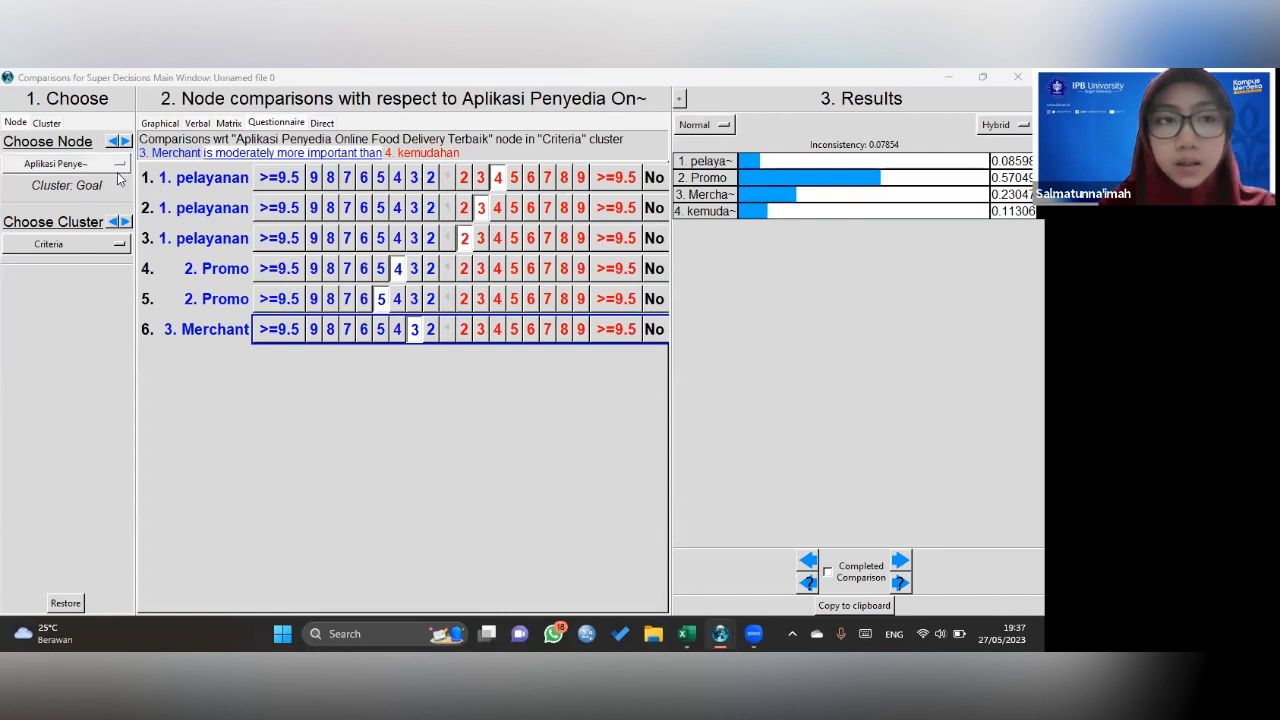
- Review the six criteria comparisons with respect to the goal node, mark the comparison as completed, and return to the full model view
click(203, 178)
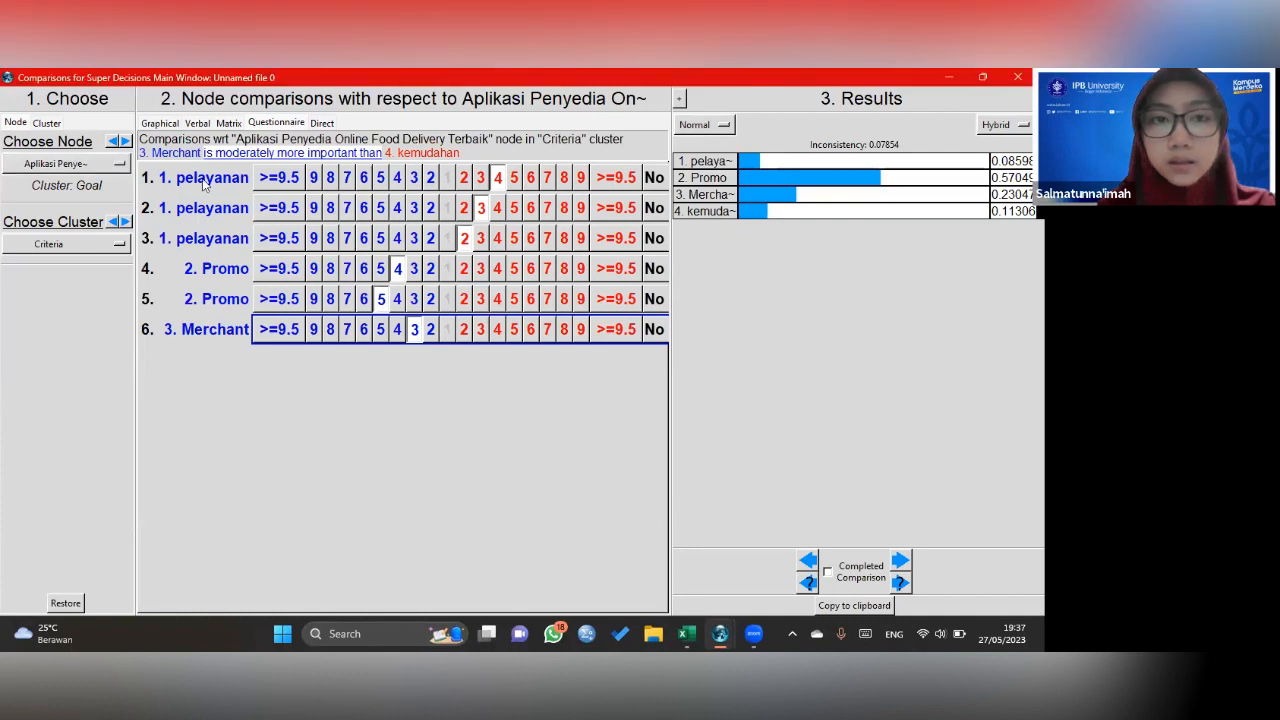
click(203, 180)
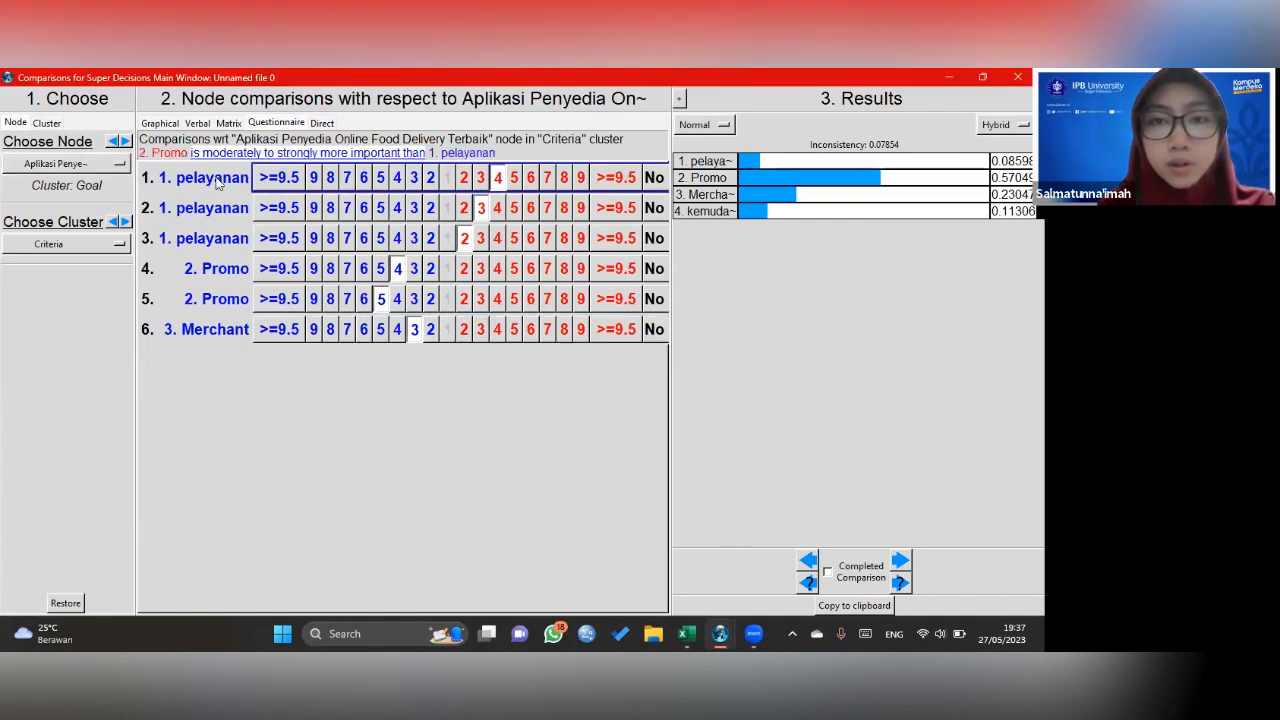
click(208, 210)
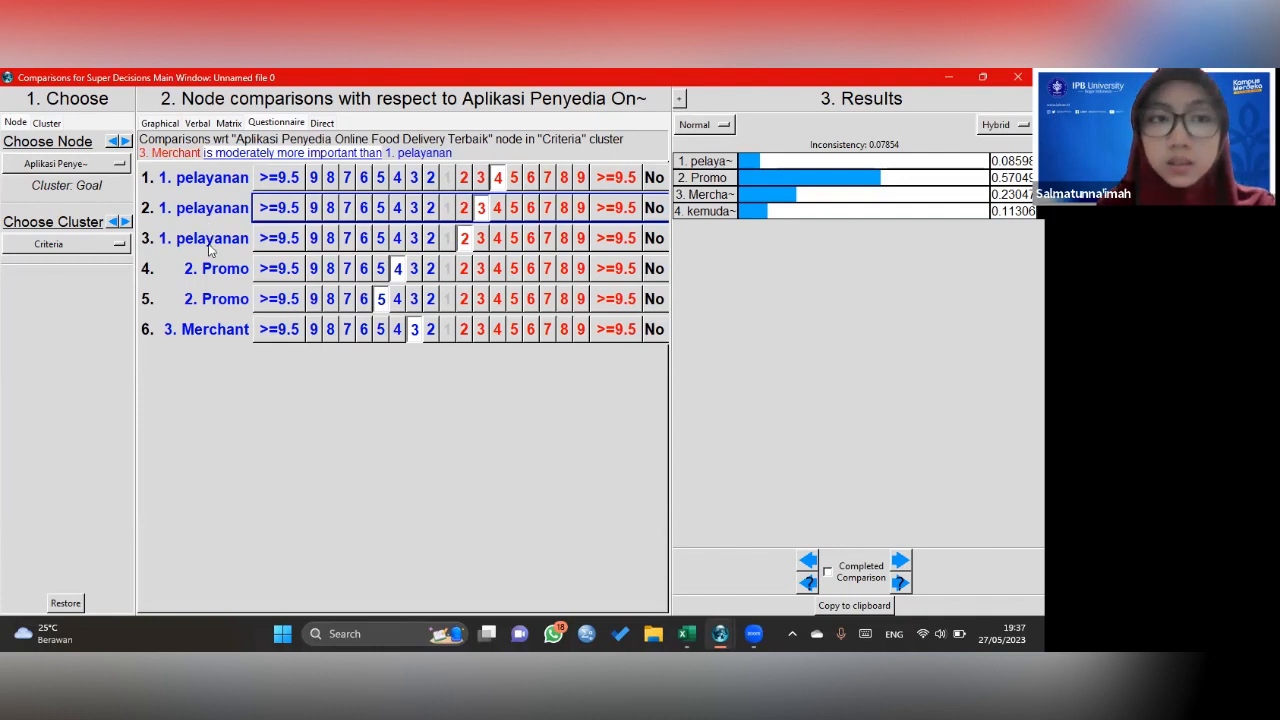
click(210, 250)
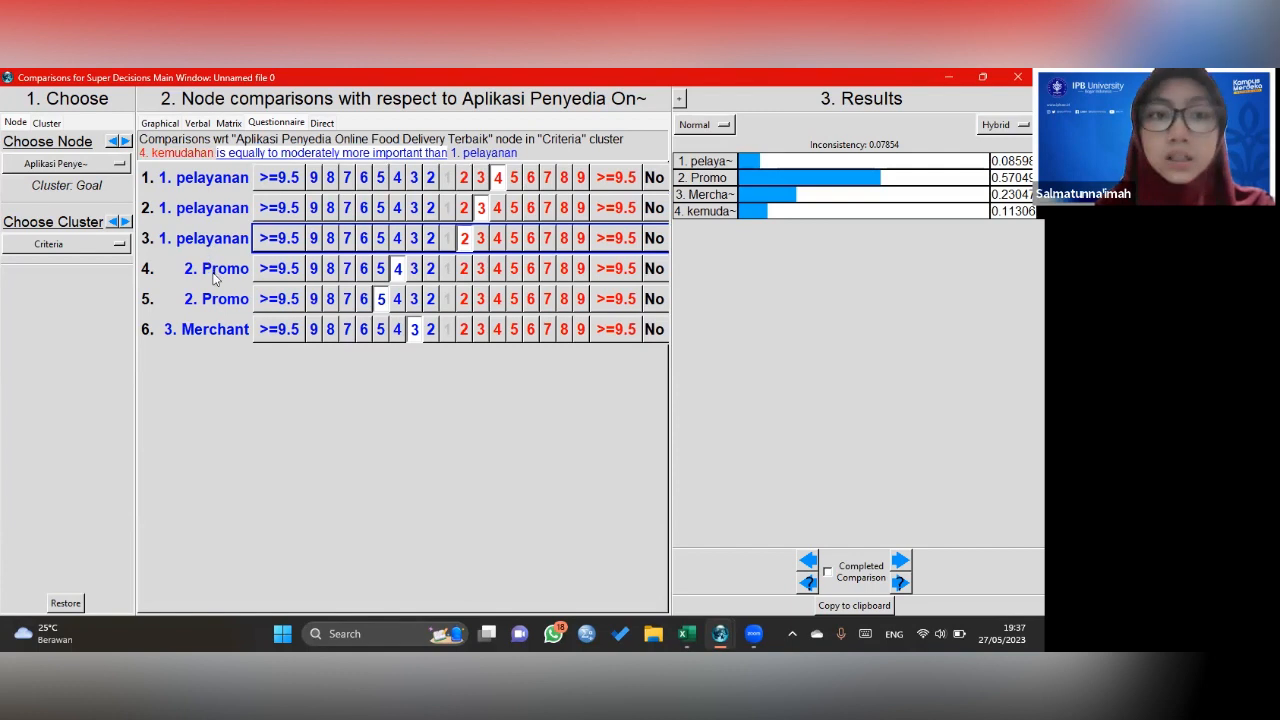
click(213, 279)
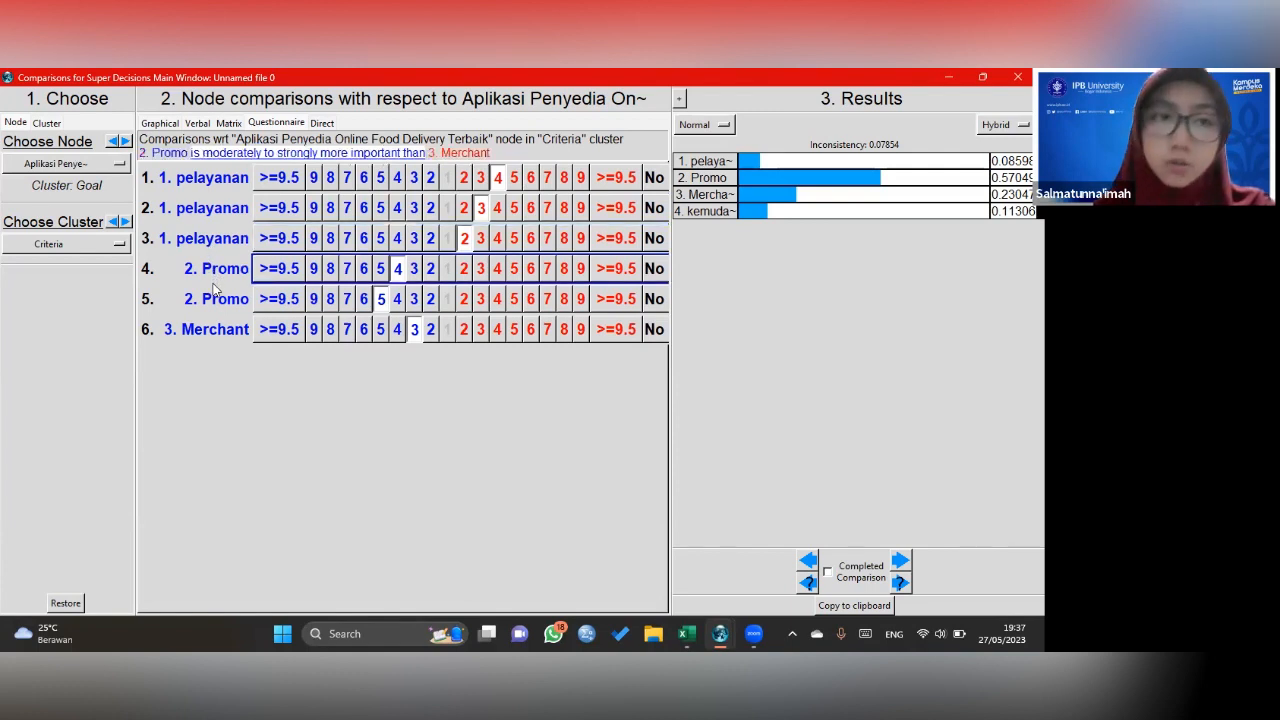
click(217, 303)
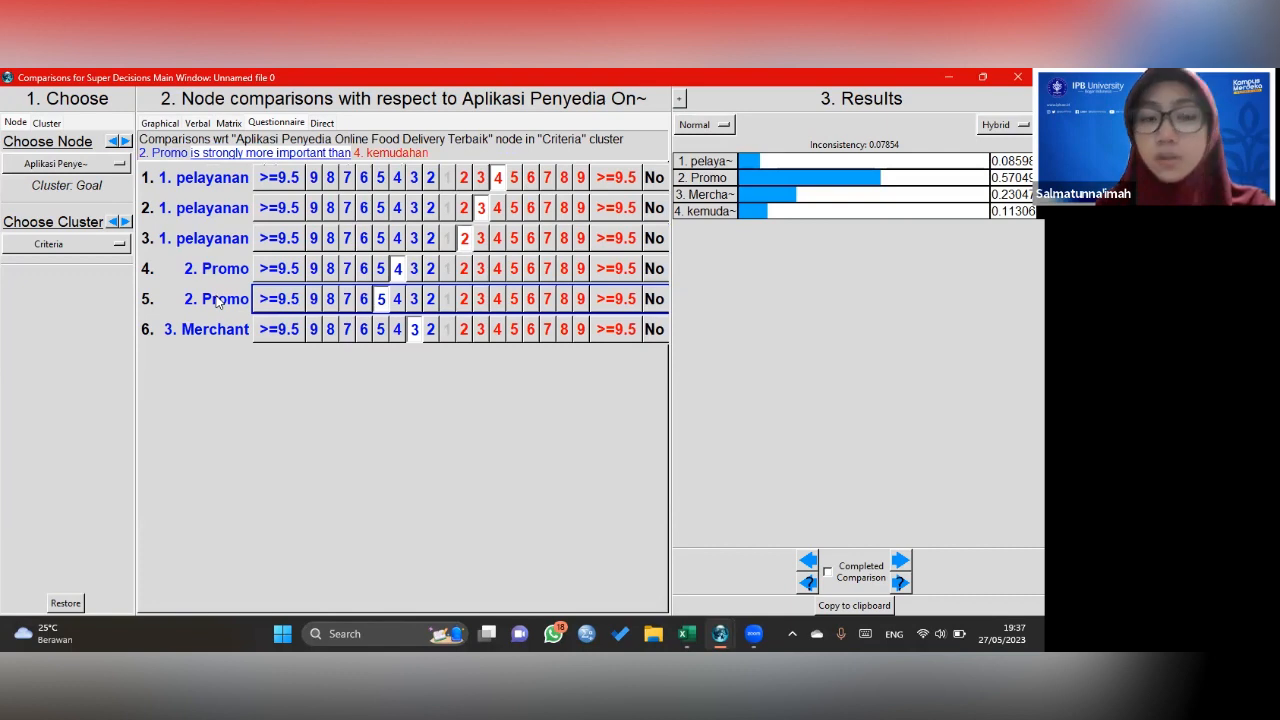
click(218, 333)
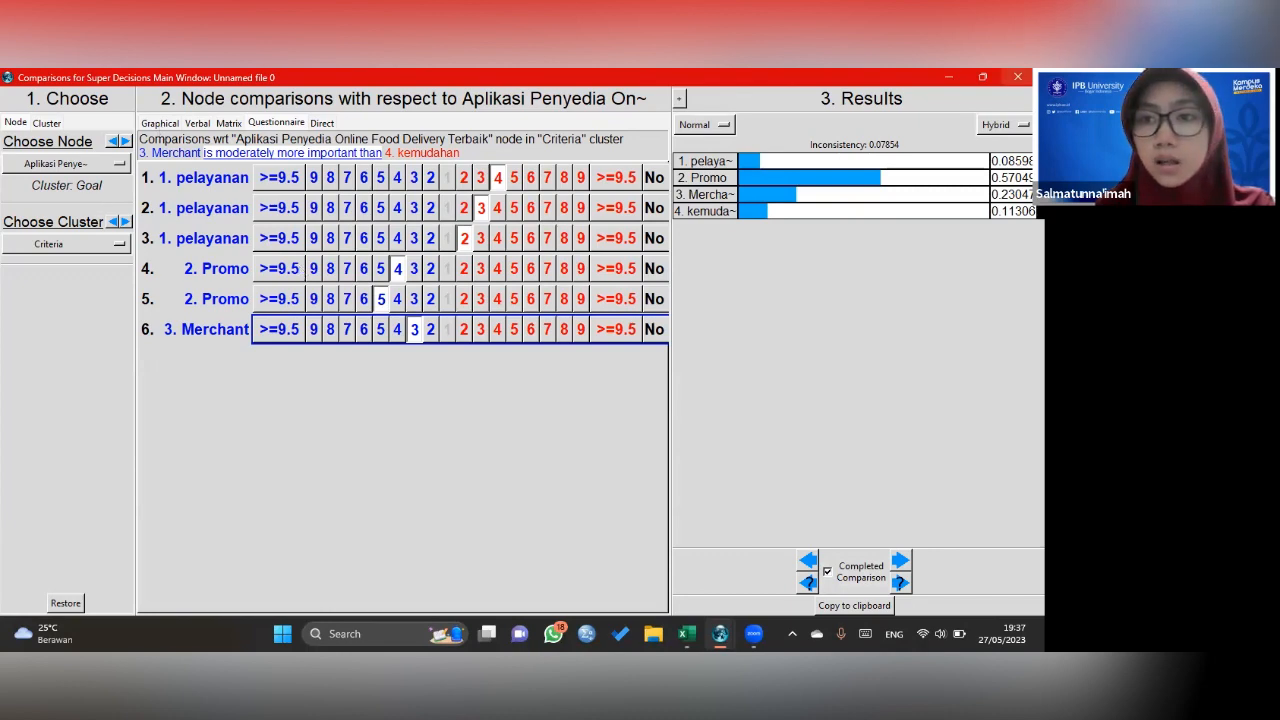
click(1017, 76)
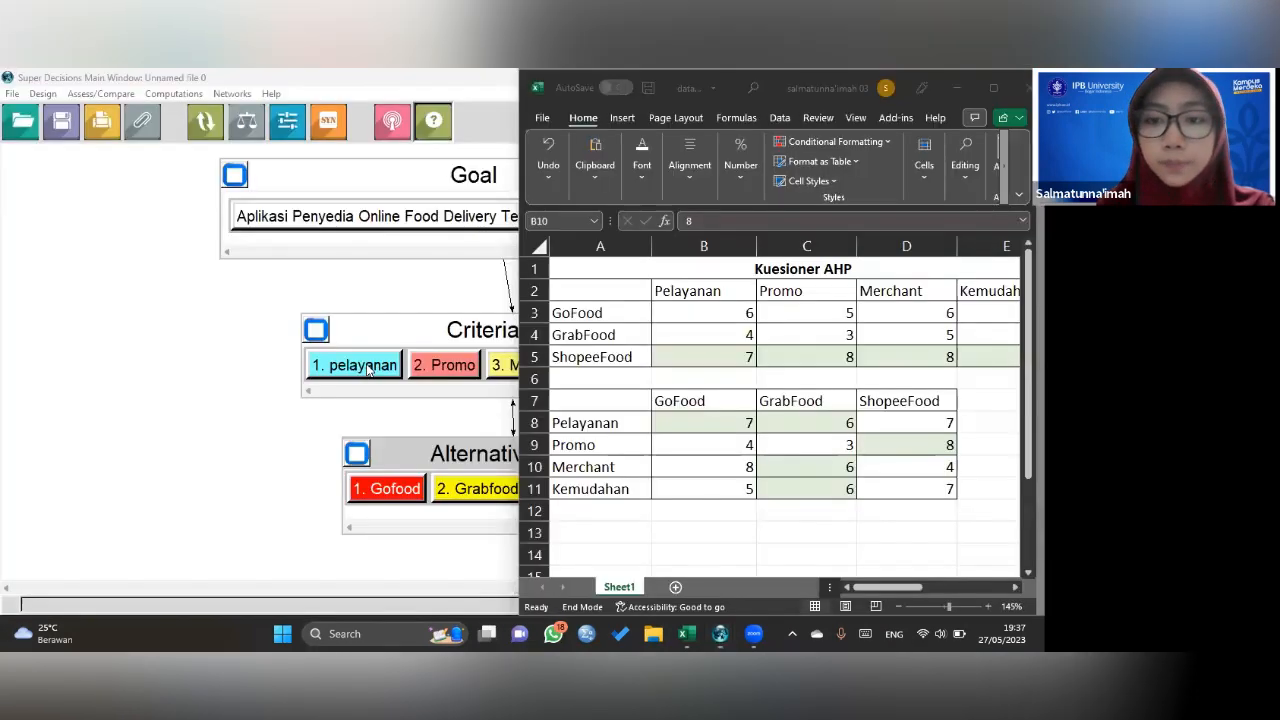
click(959, 87)
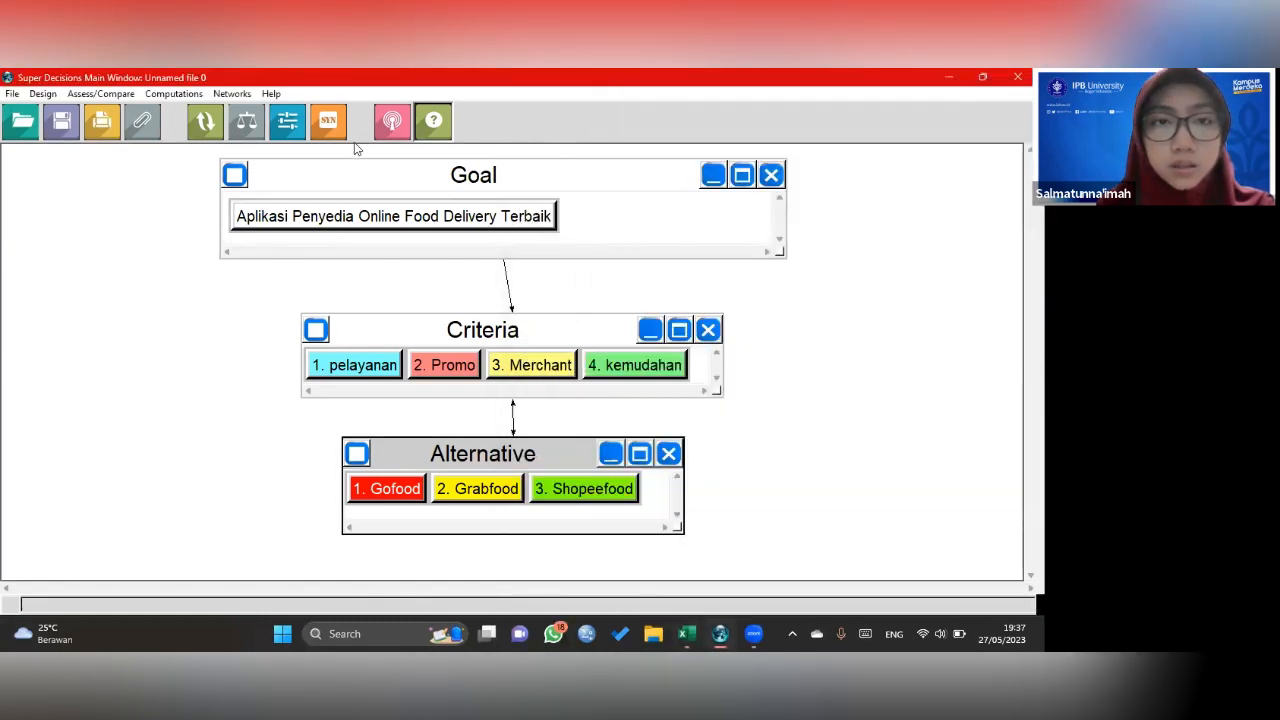
- Show the node connections and check which nodes the goal node and the criteria nodes link to
click(391, 123)
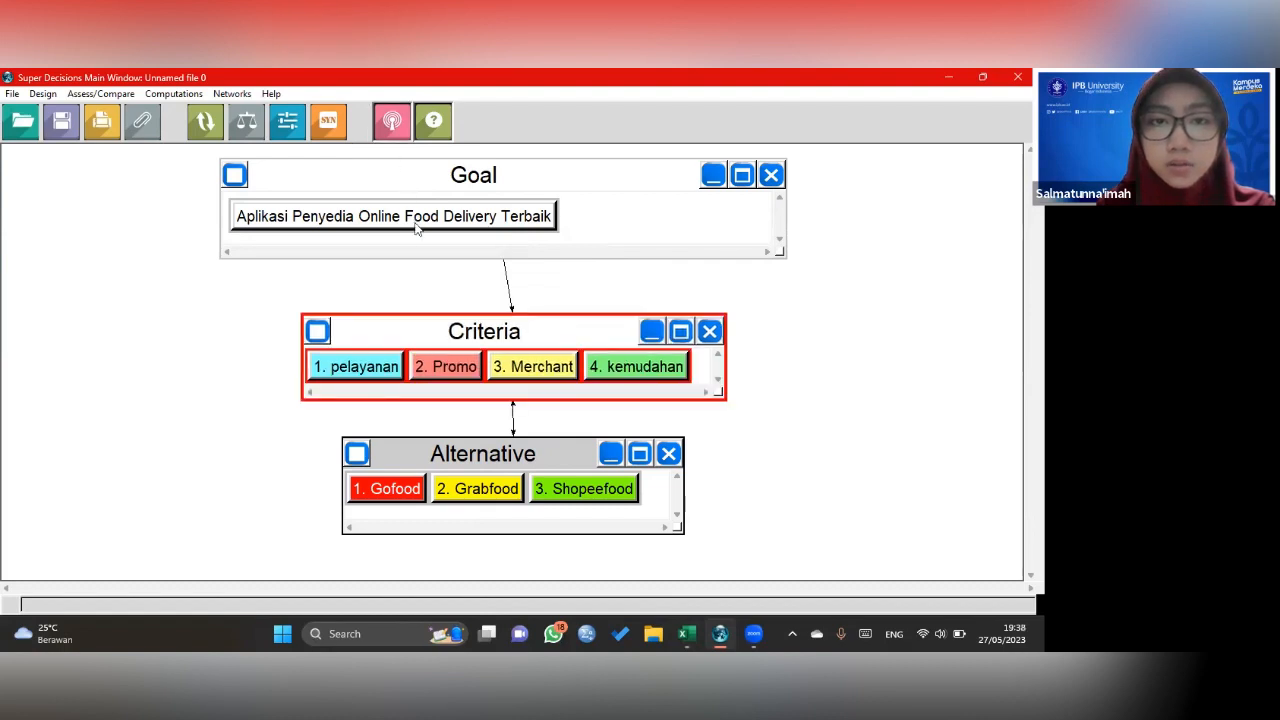
mouse_move(409, 227)
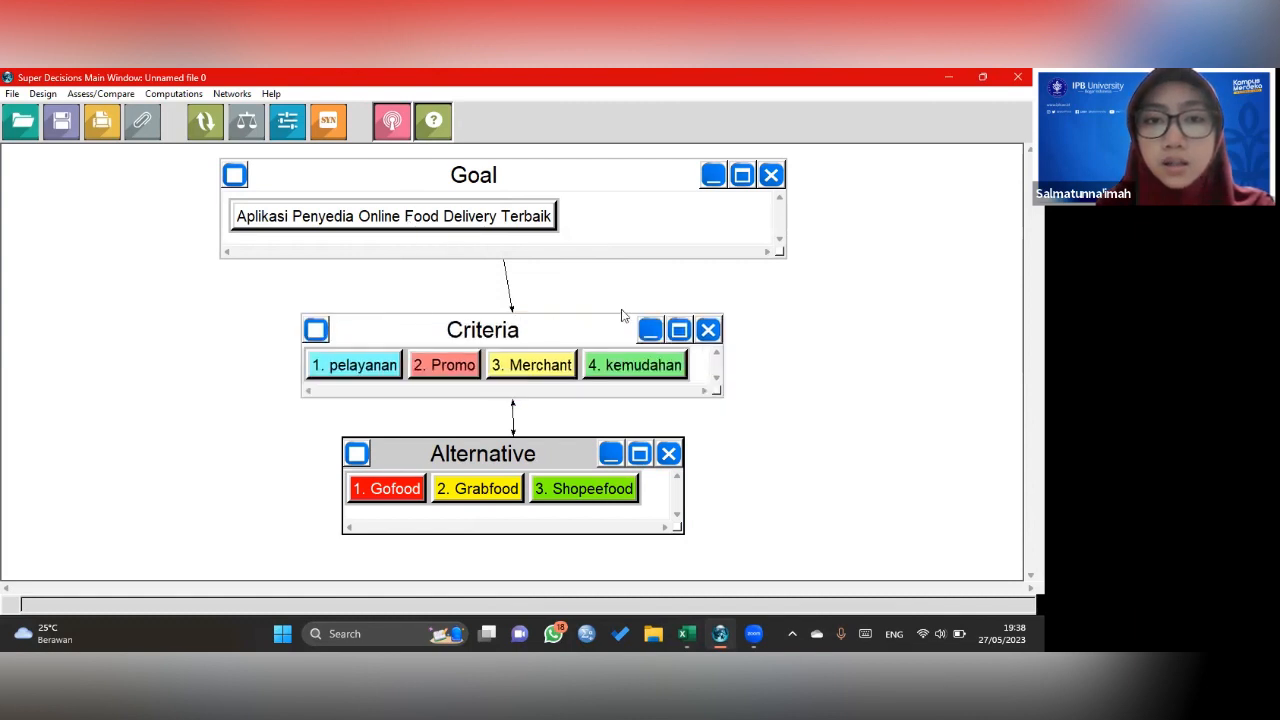
mouse_move(307, 395)
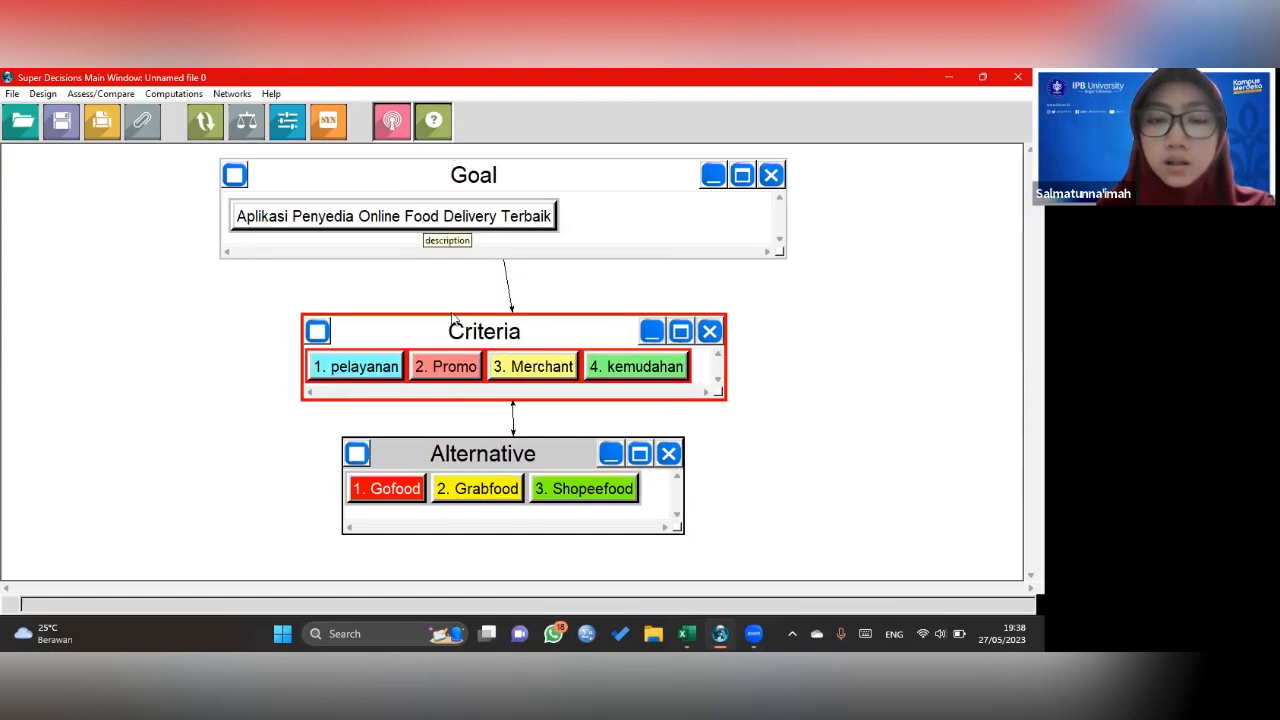
mouse_move(465, 368)
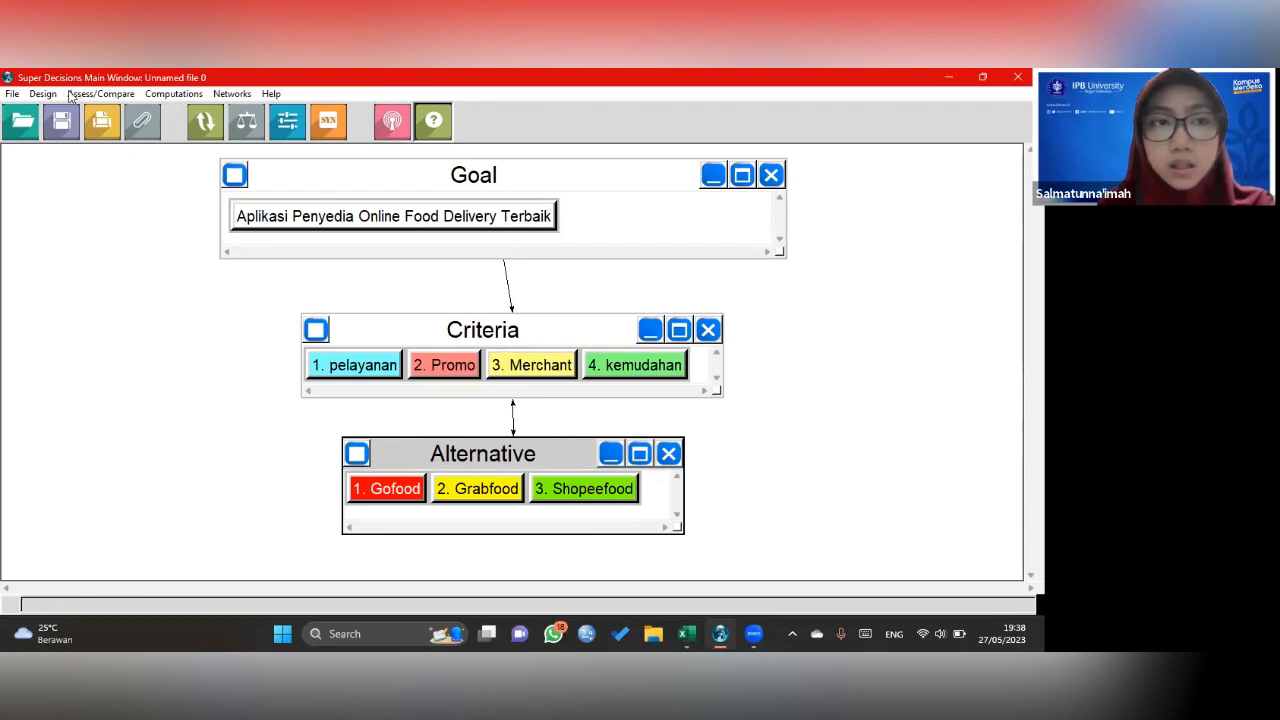
click(180, 94)
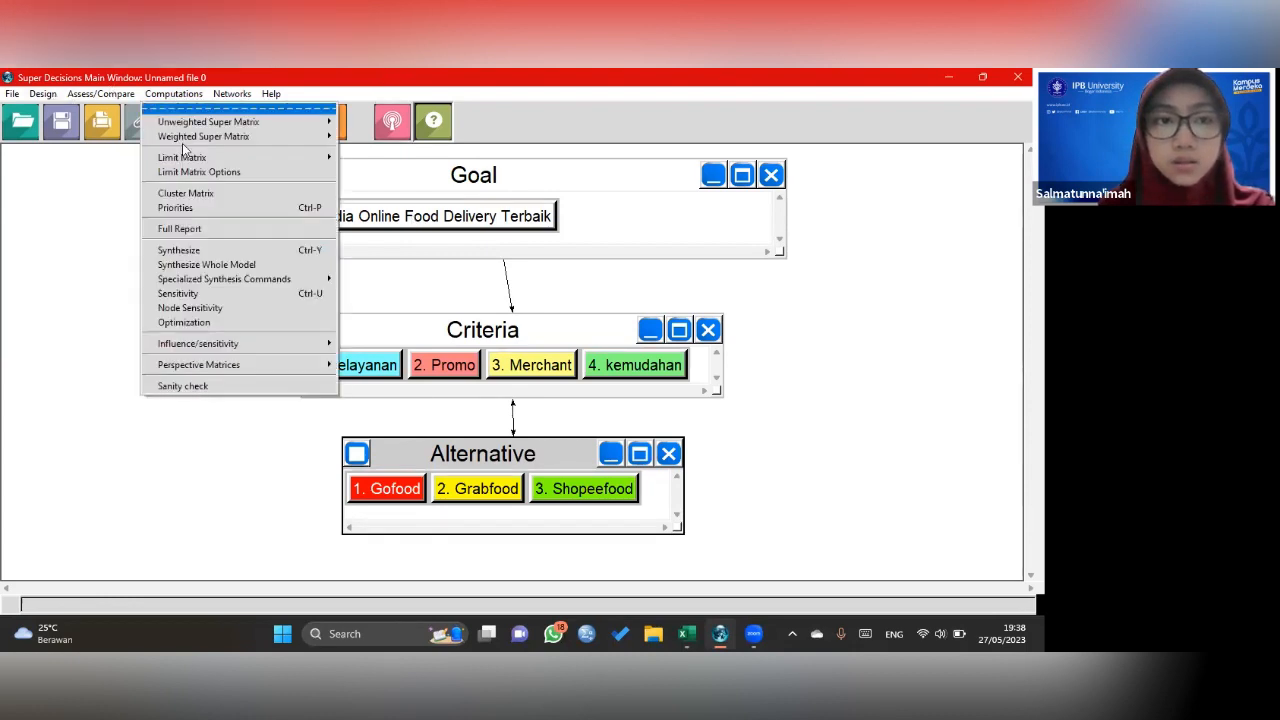
click(188, 325)
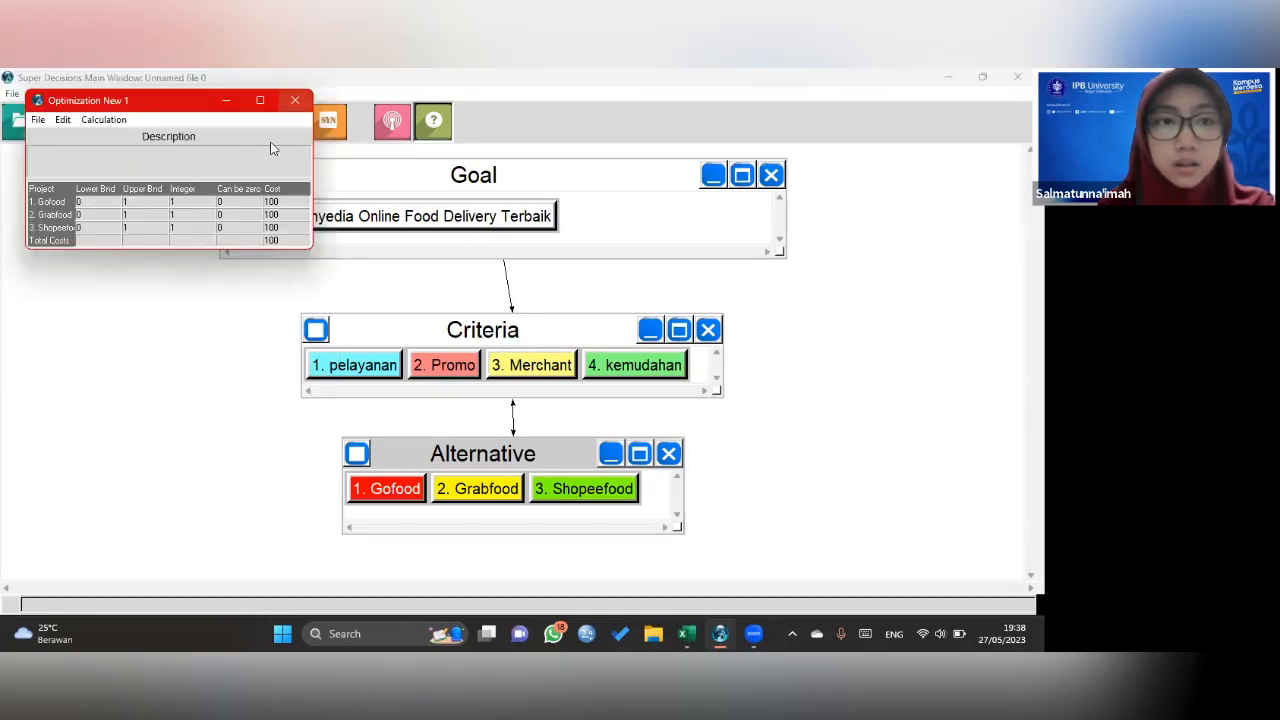
click(295, 100)
- Compute the model's priorities, enlarge the results window to examine the values of all criteria and alternatives, and close it
click(173, 93)
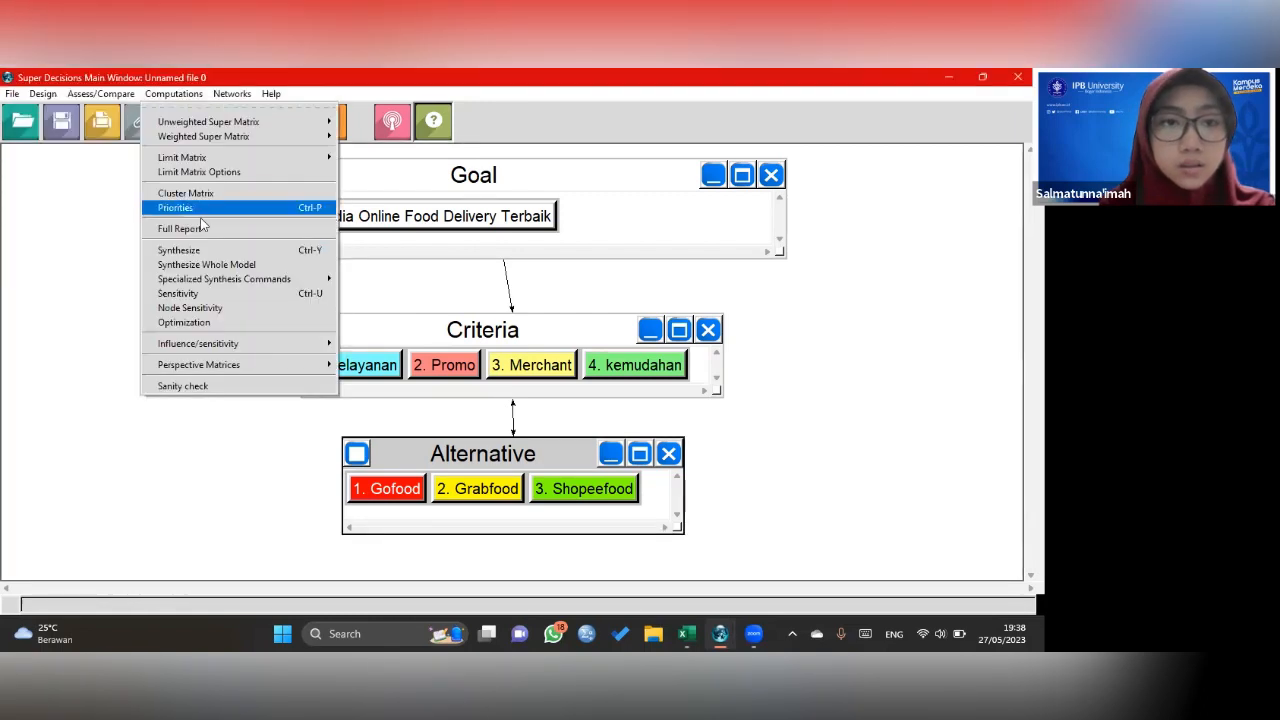
click(201, 210)
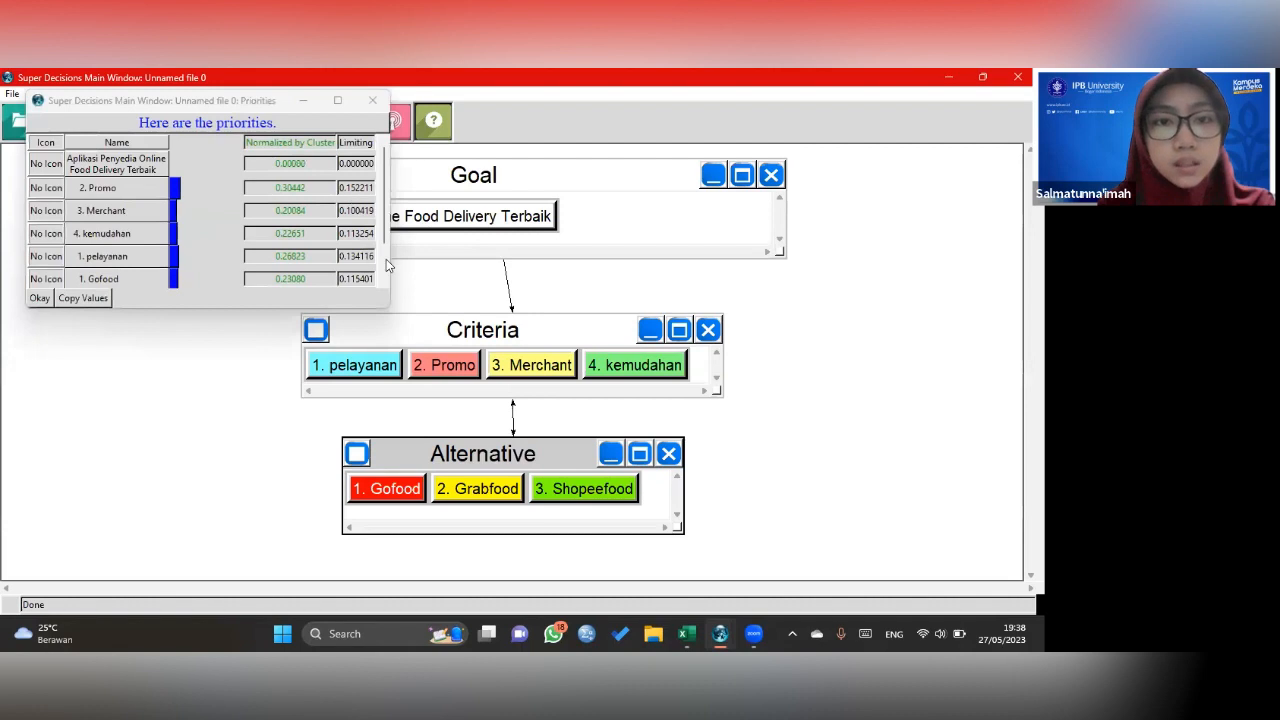
click(385, 304)
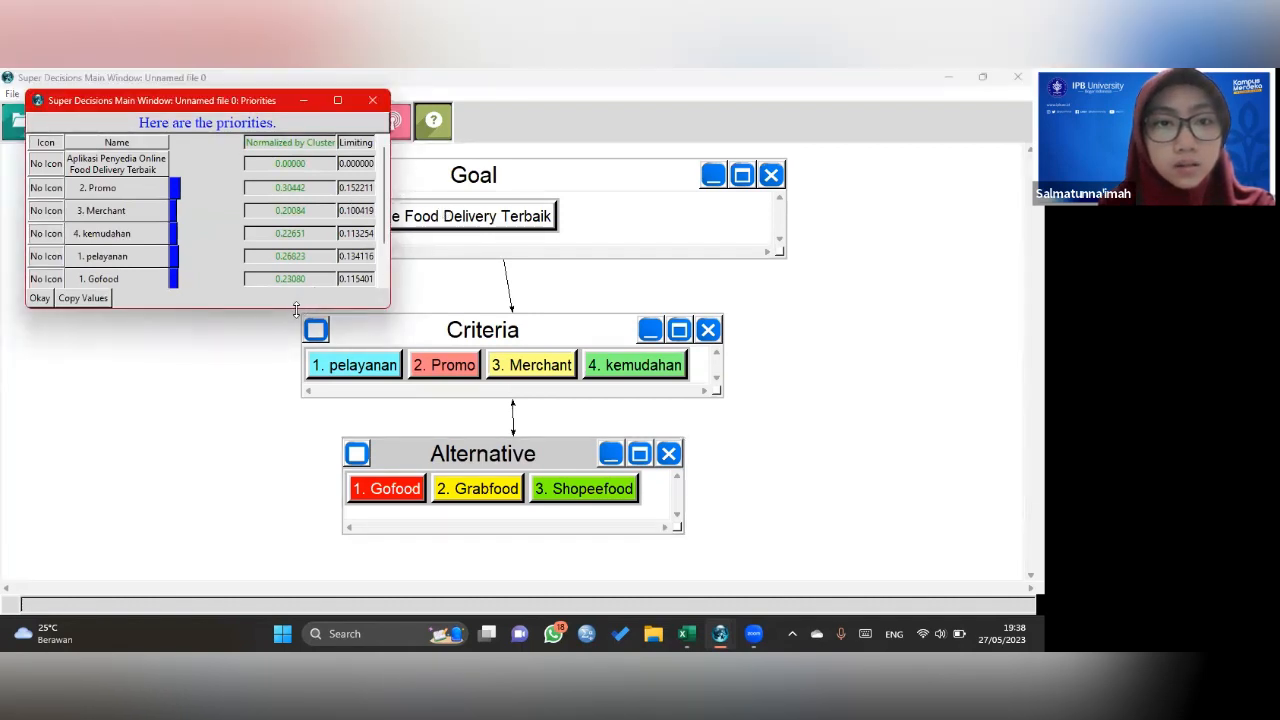
drag(334, 307, 334, 437)
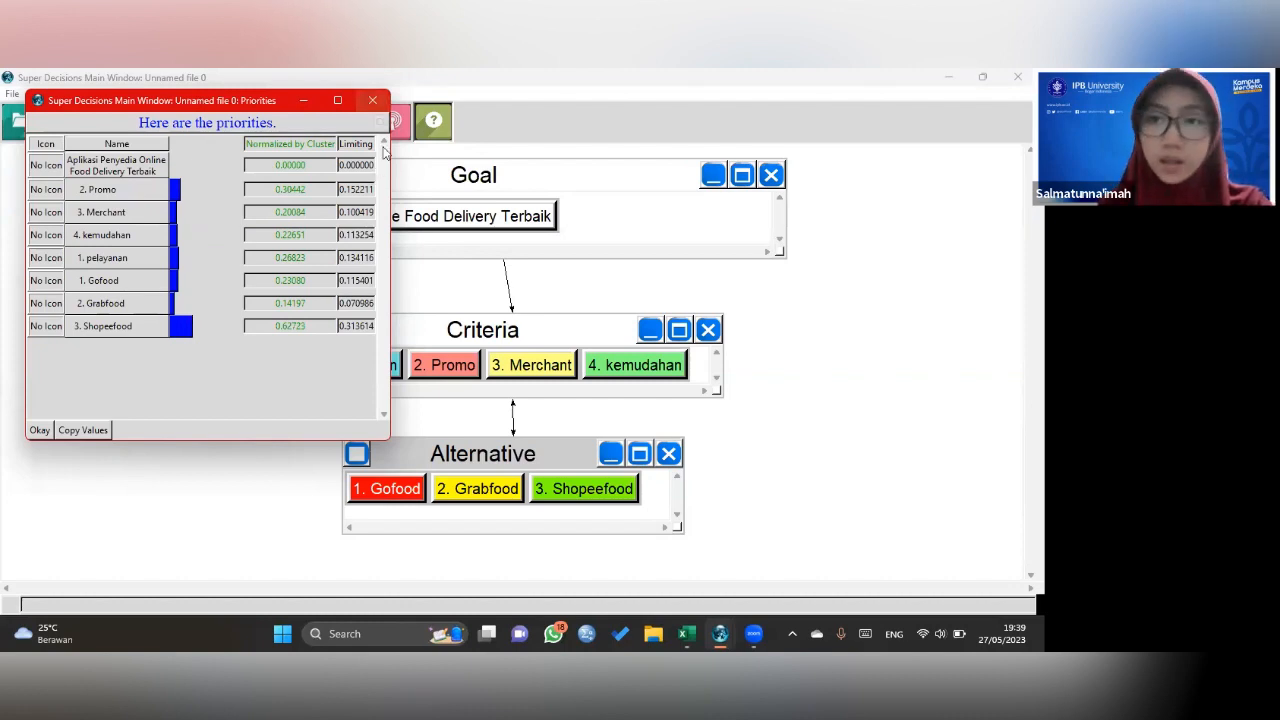
click(372, 100)
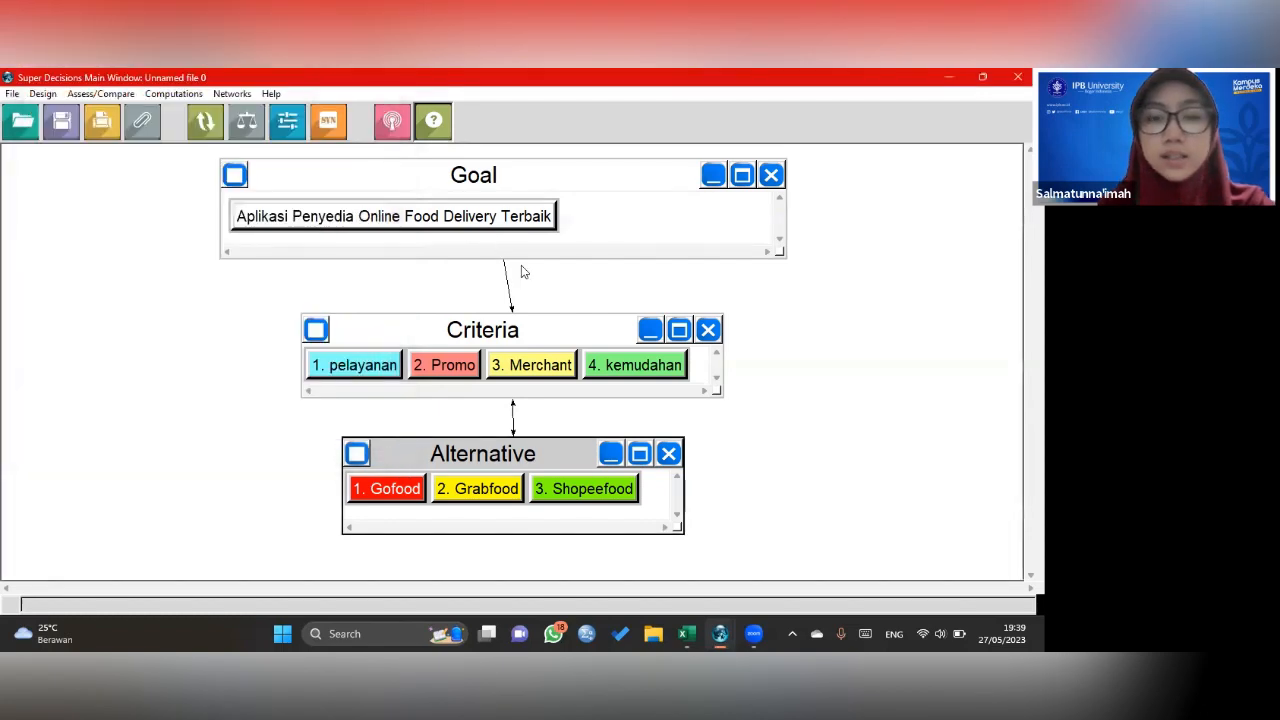